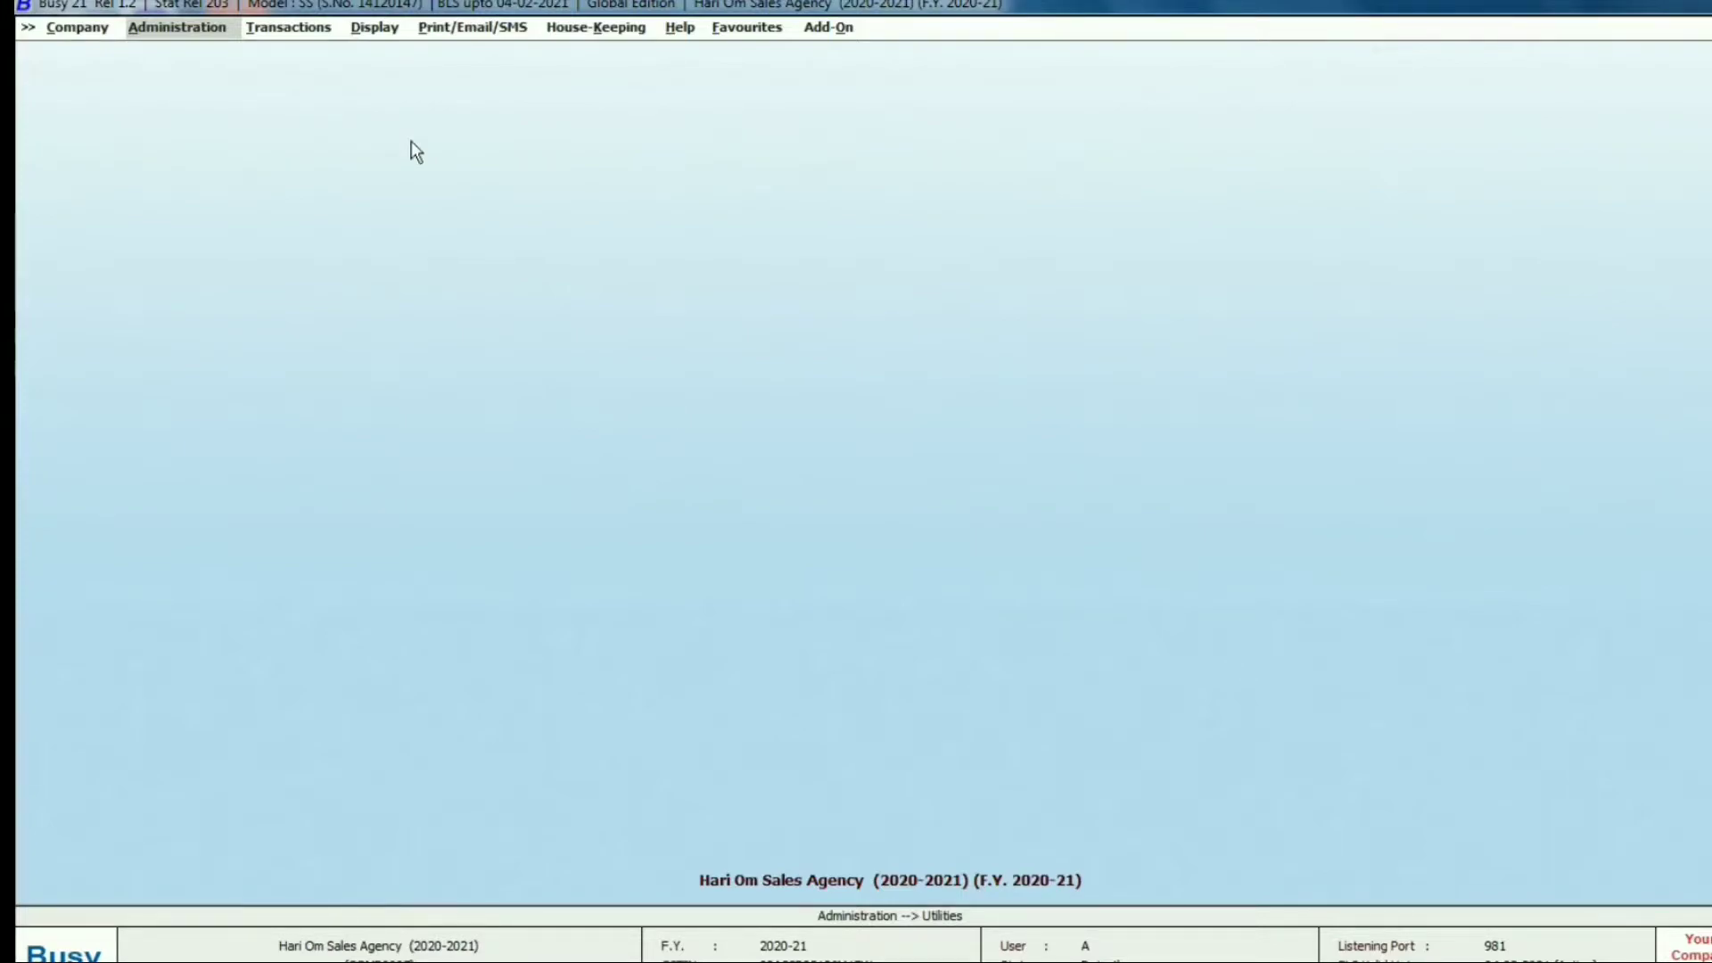
Open the Full type of Data Freezing from the administration utilities.
key("Return")
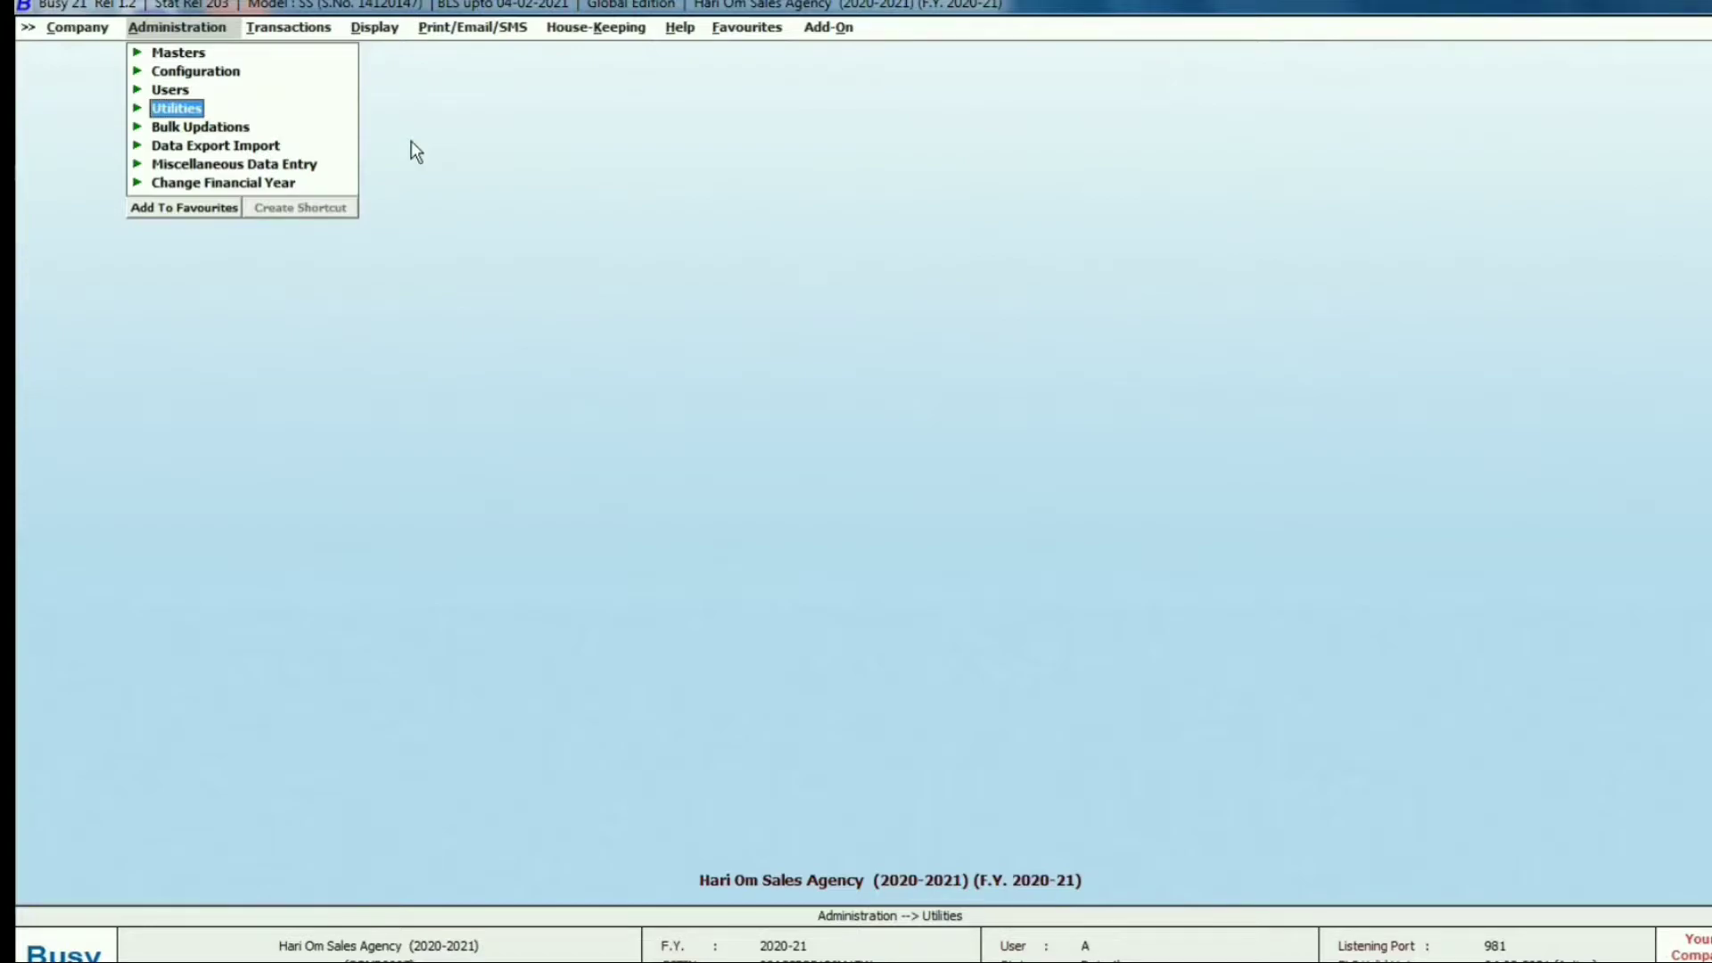
key("Return")
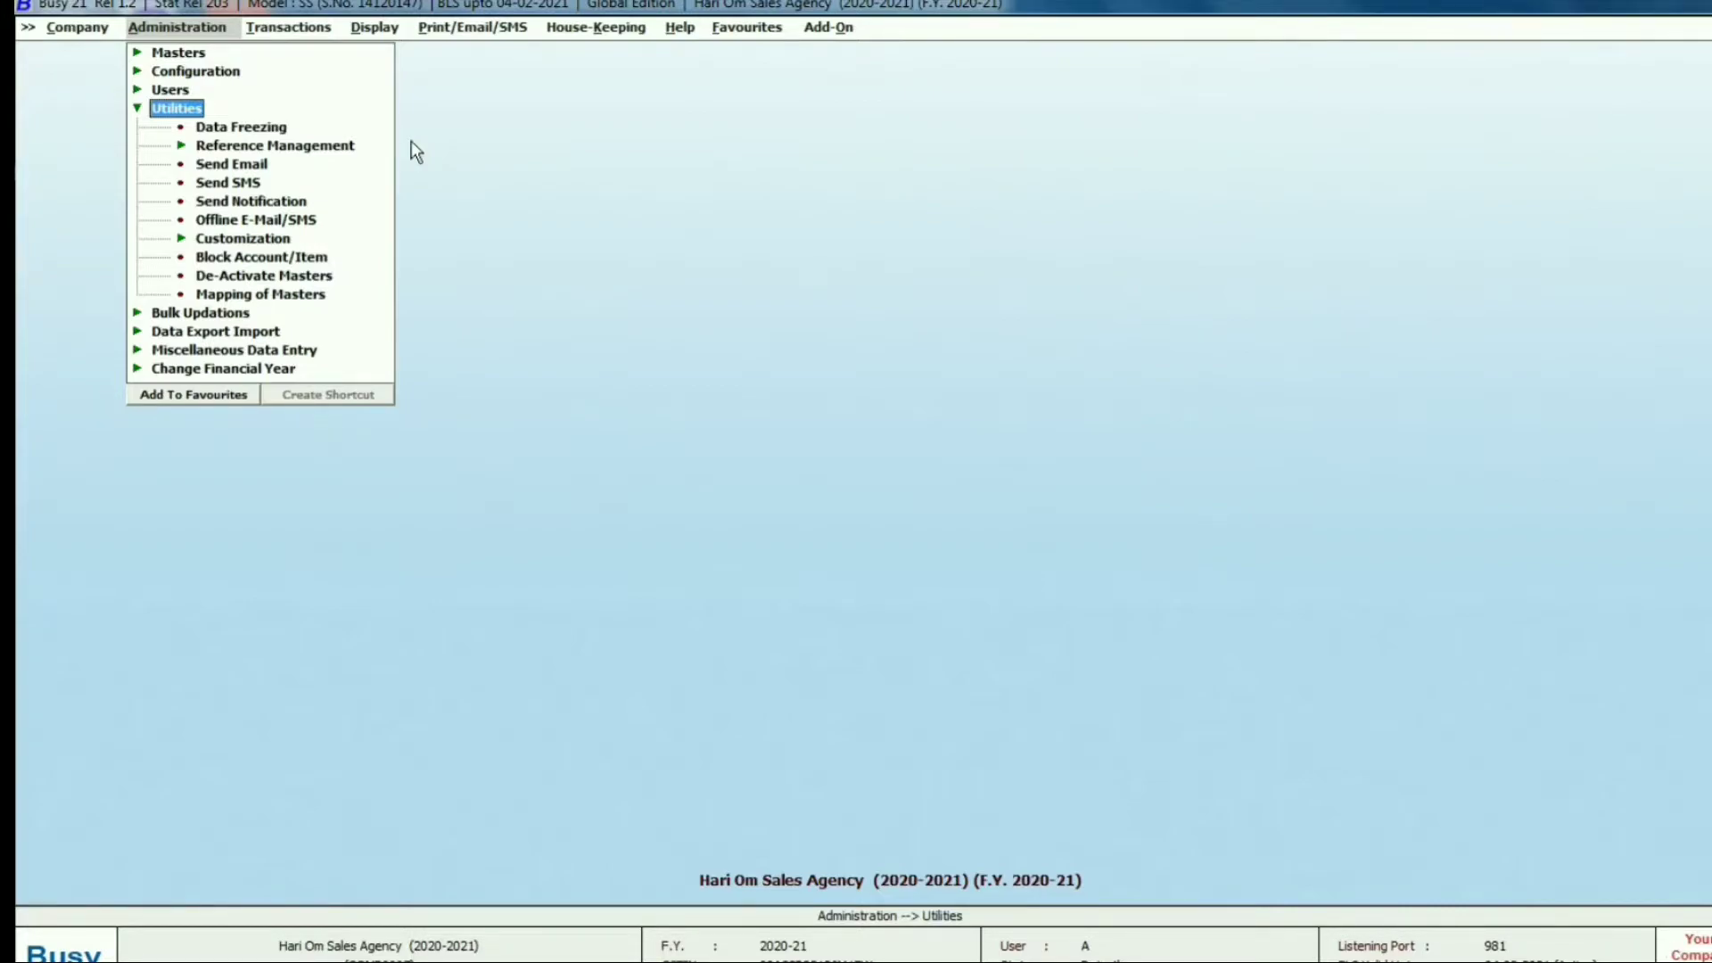
key("Down")
key("Return")
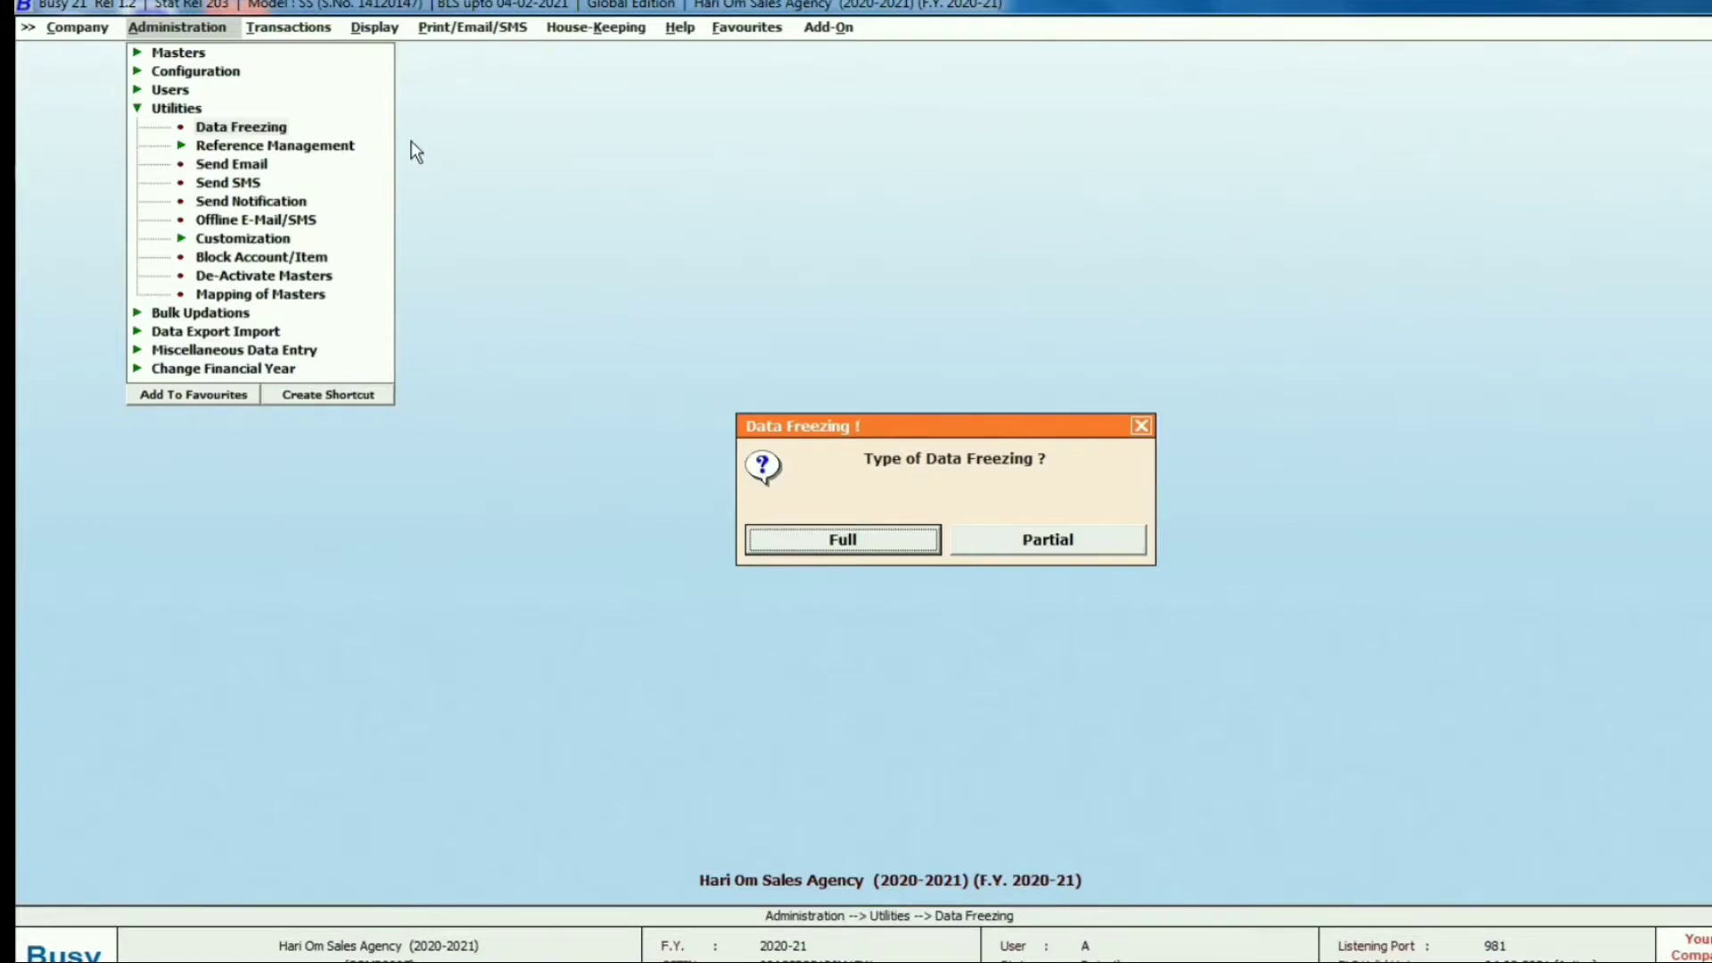
key("Return")
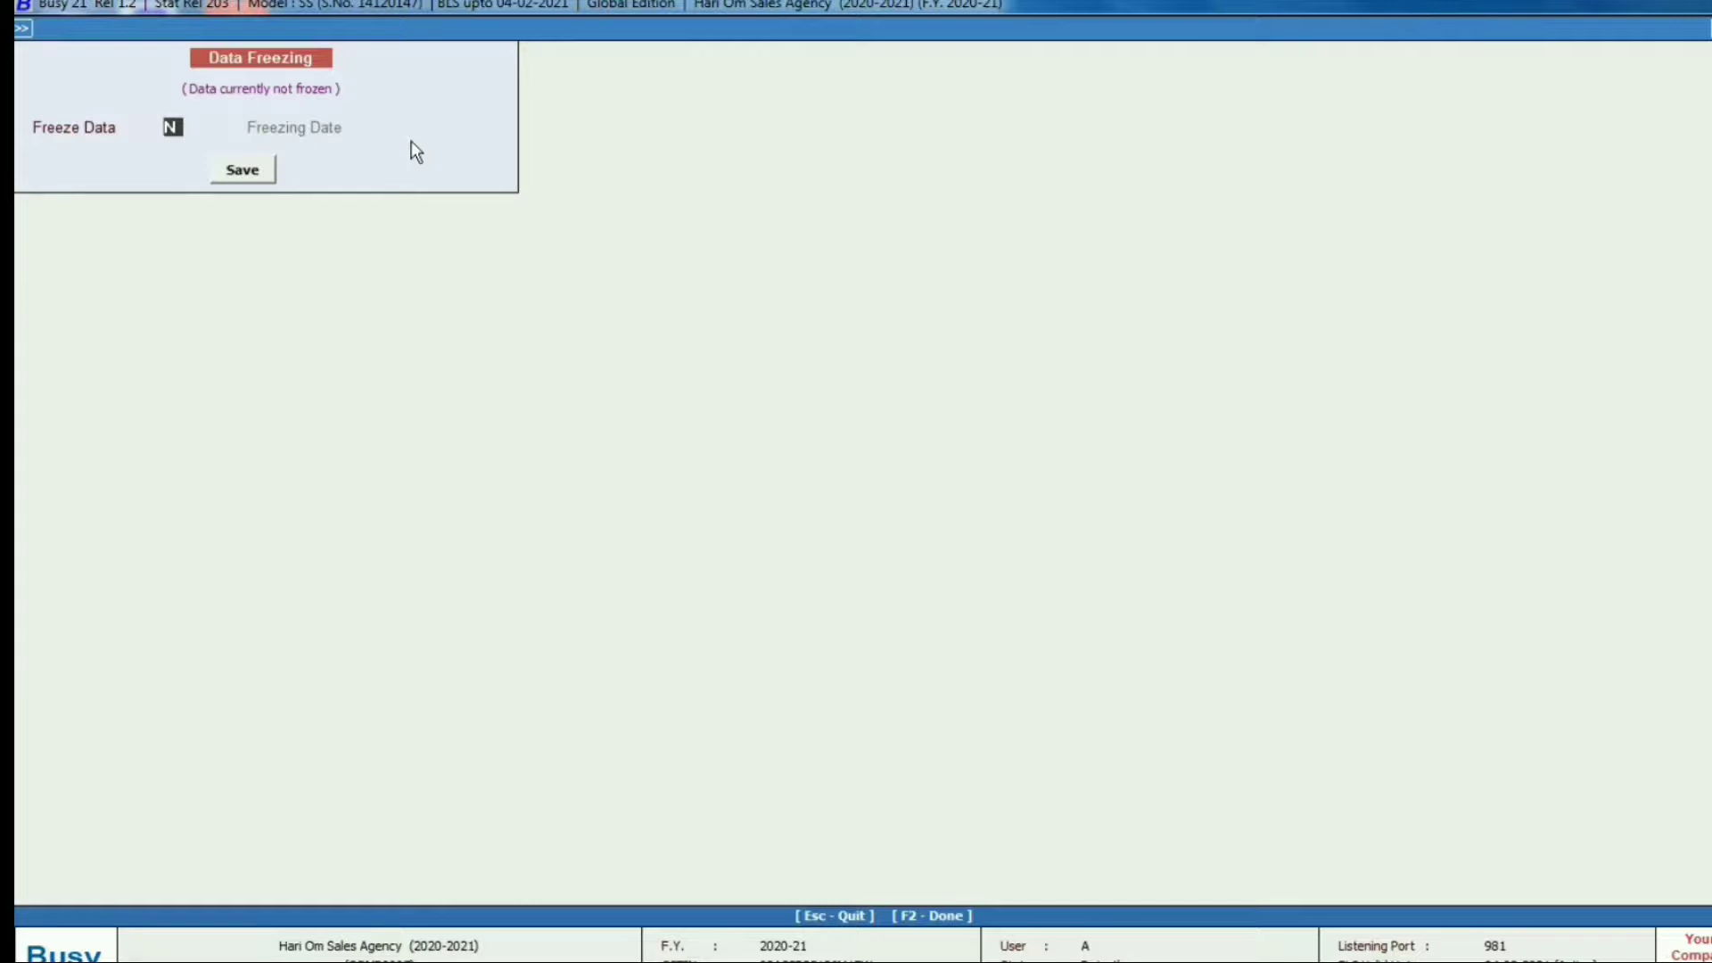
Freeze the data up to 30-04-2020, save the setting and accept the change of data freezing level.
type("Y")
key("Return")
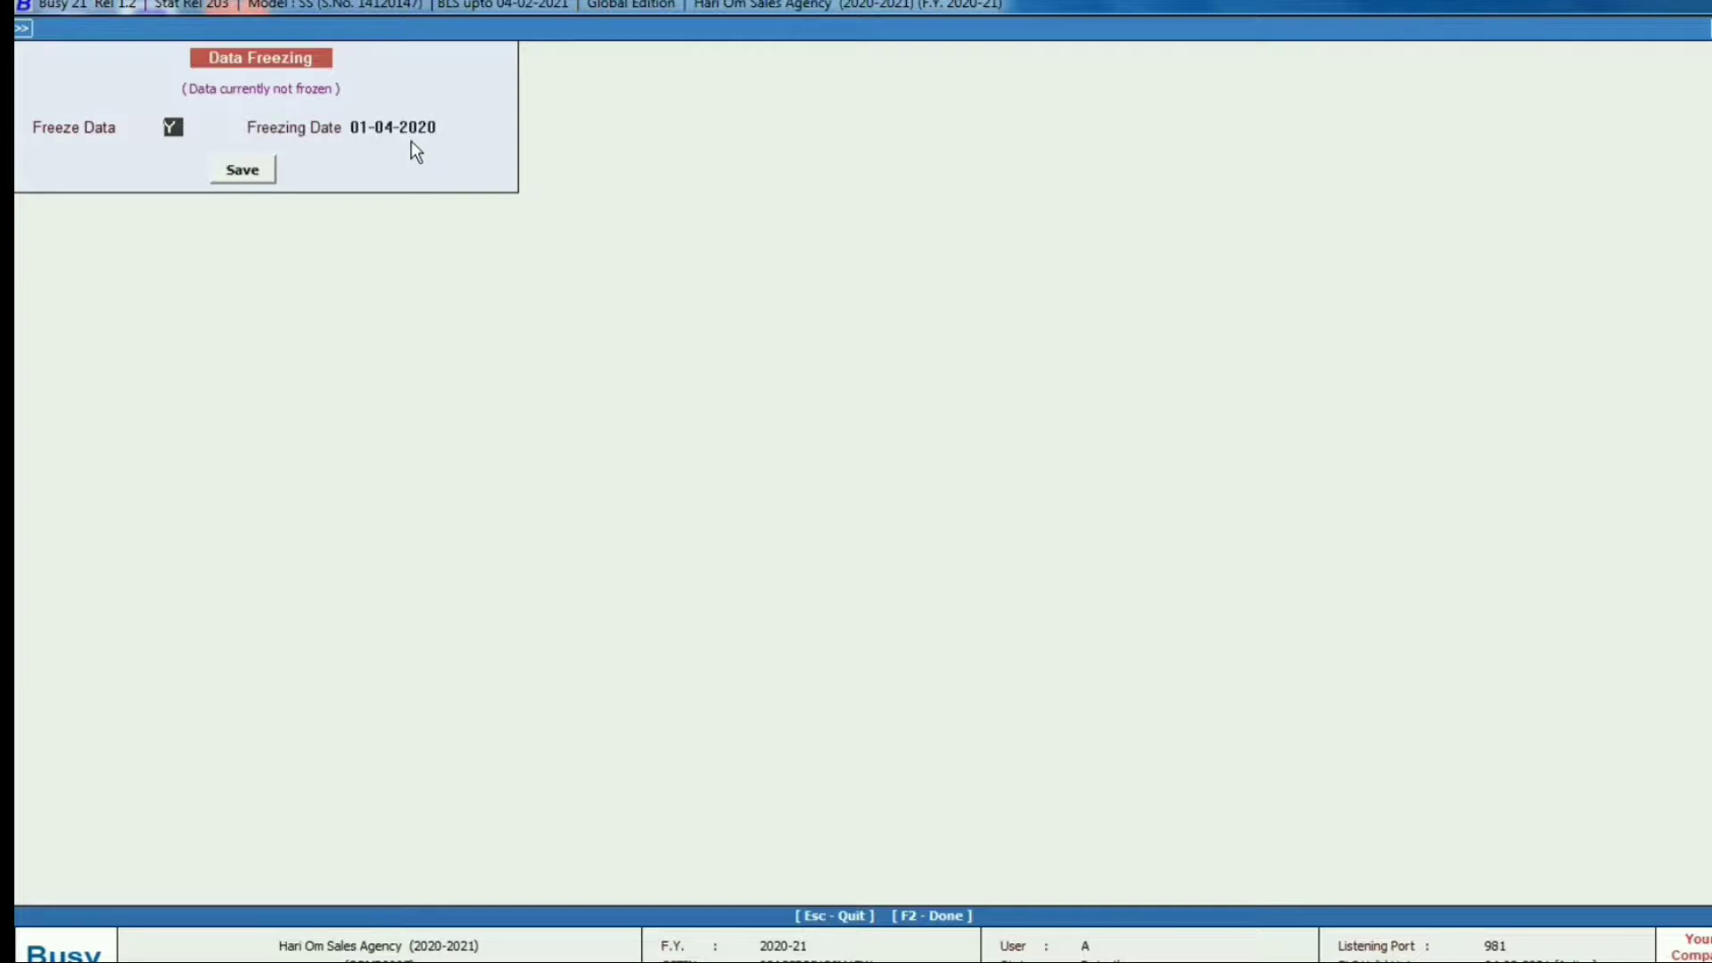
key("Return")
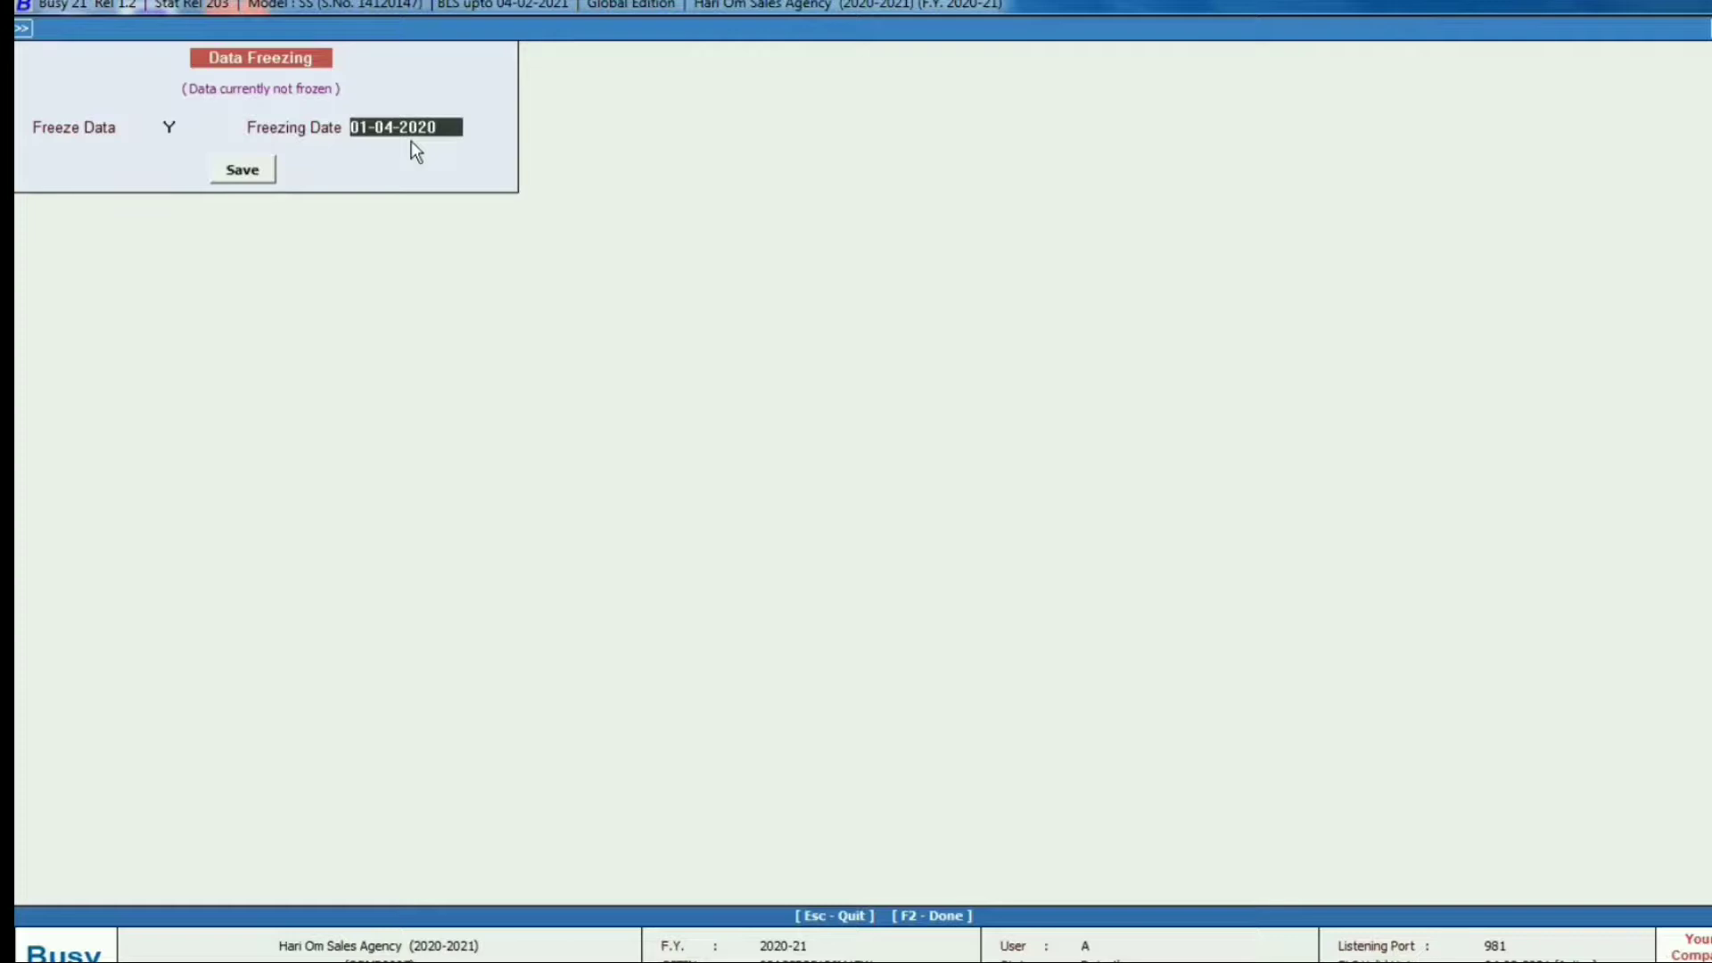
type("30.0")
type("4.2020")
key("Return")
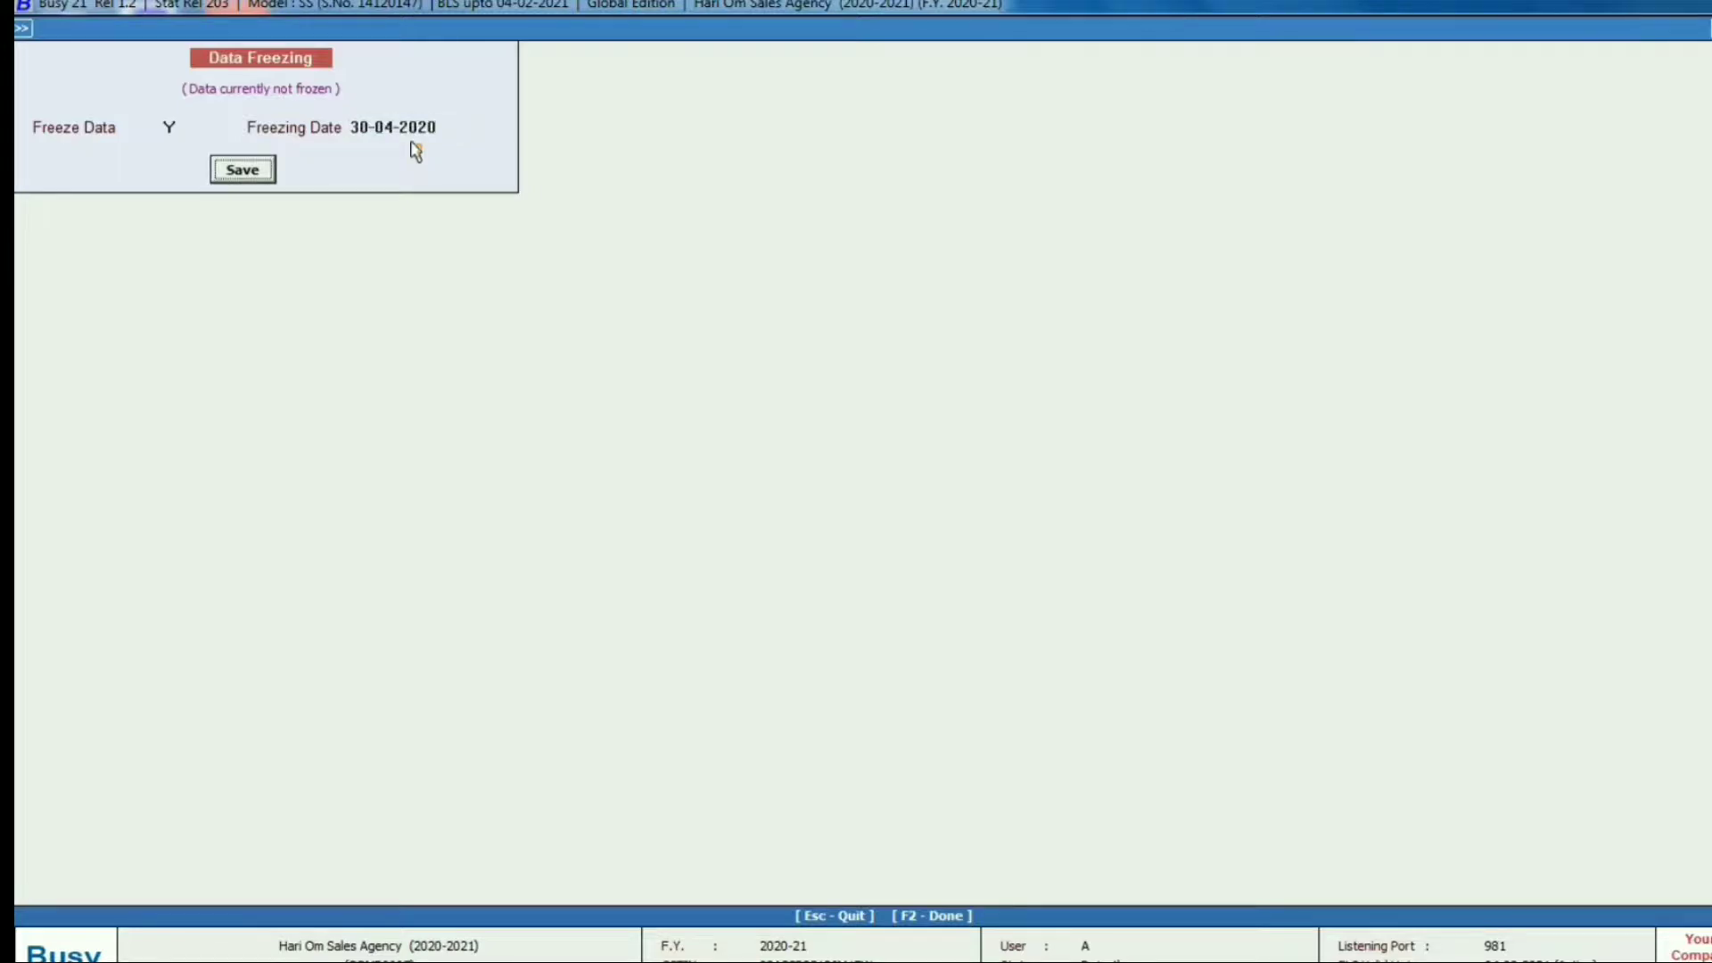
key("Return")
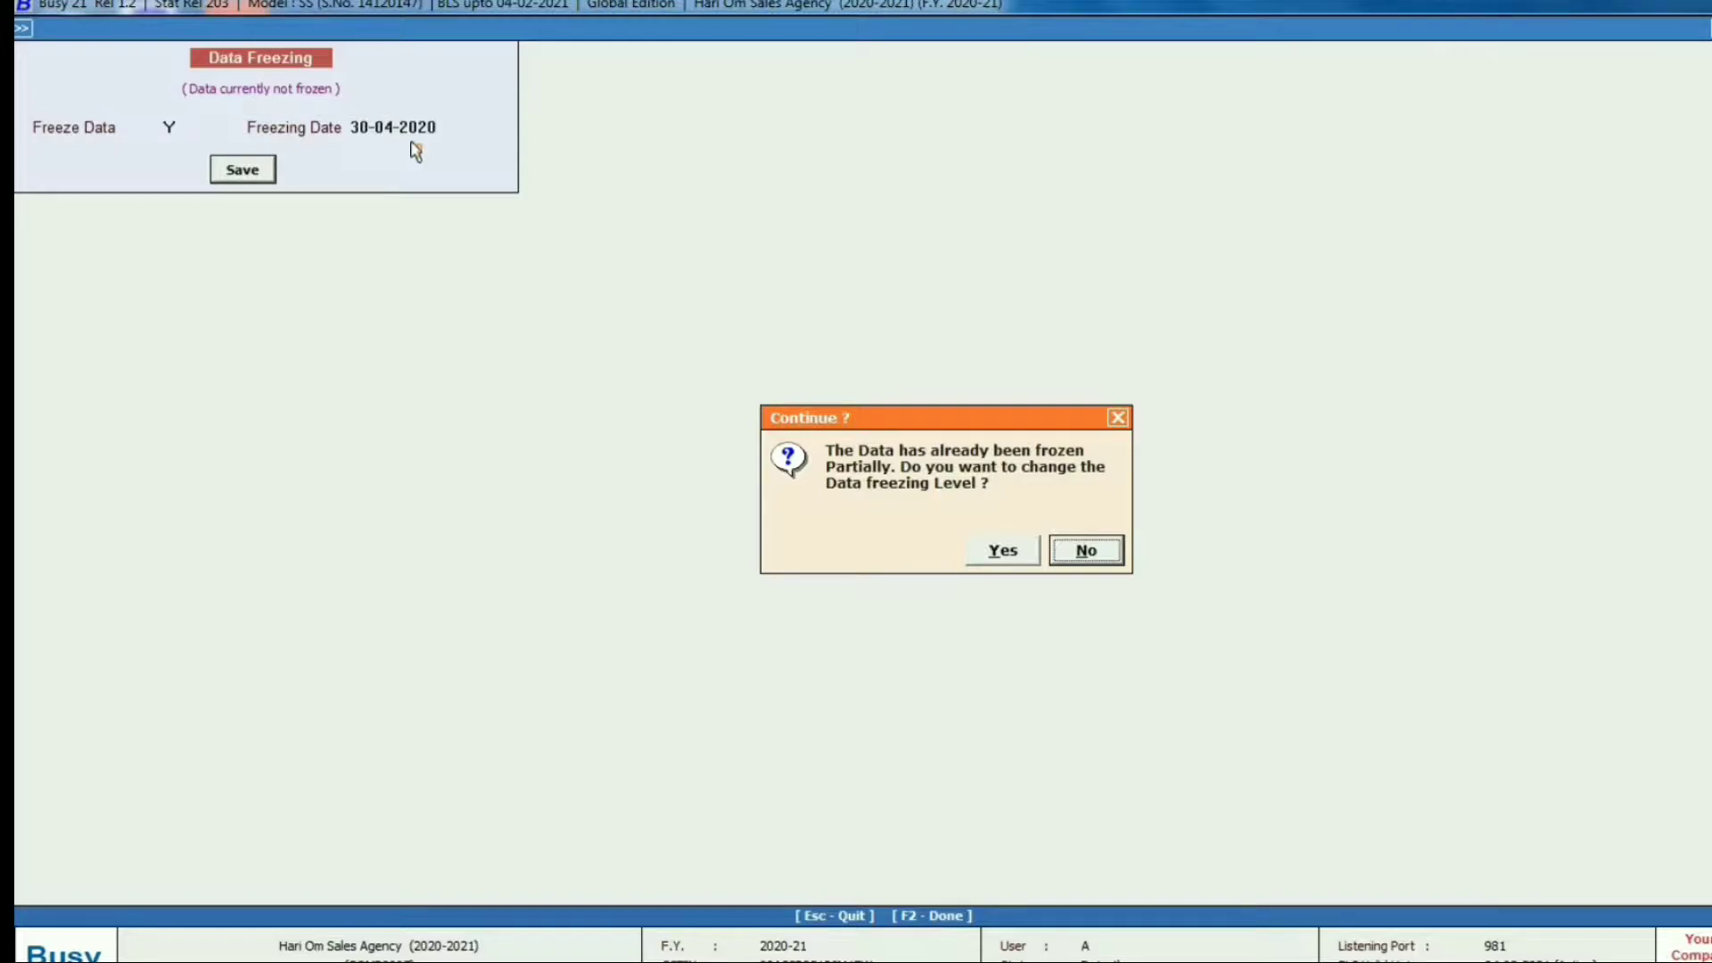
key("Left")
key("Return")
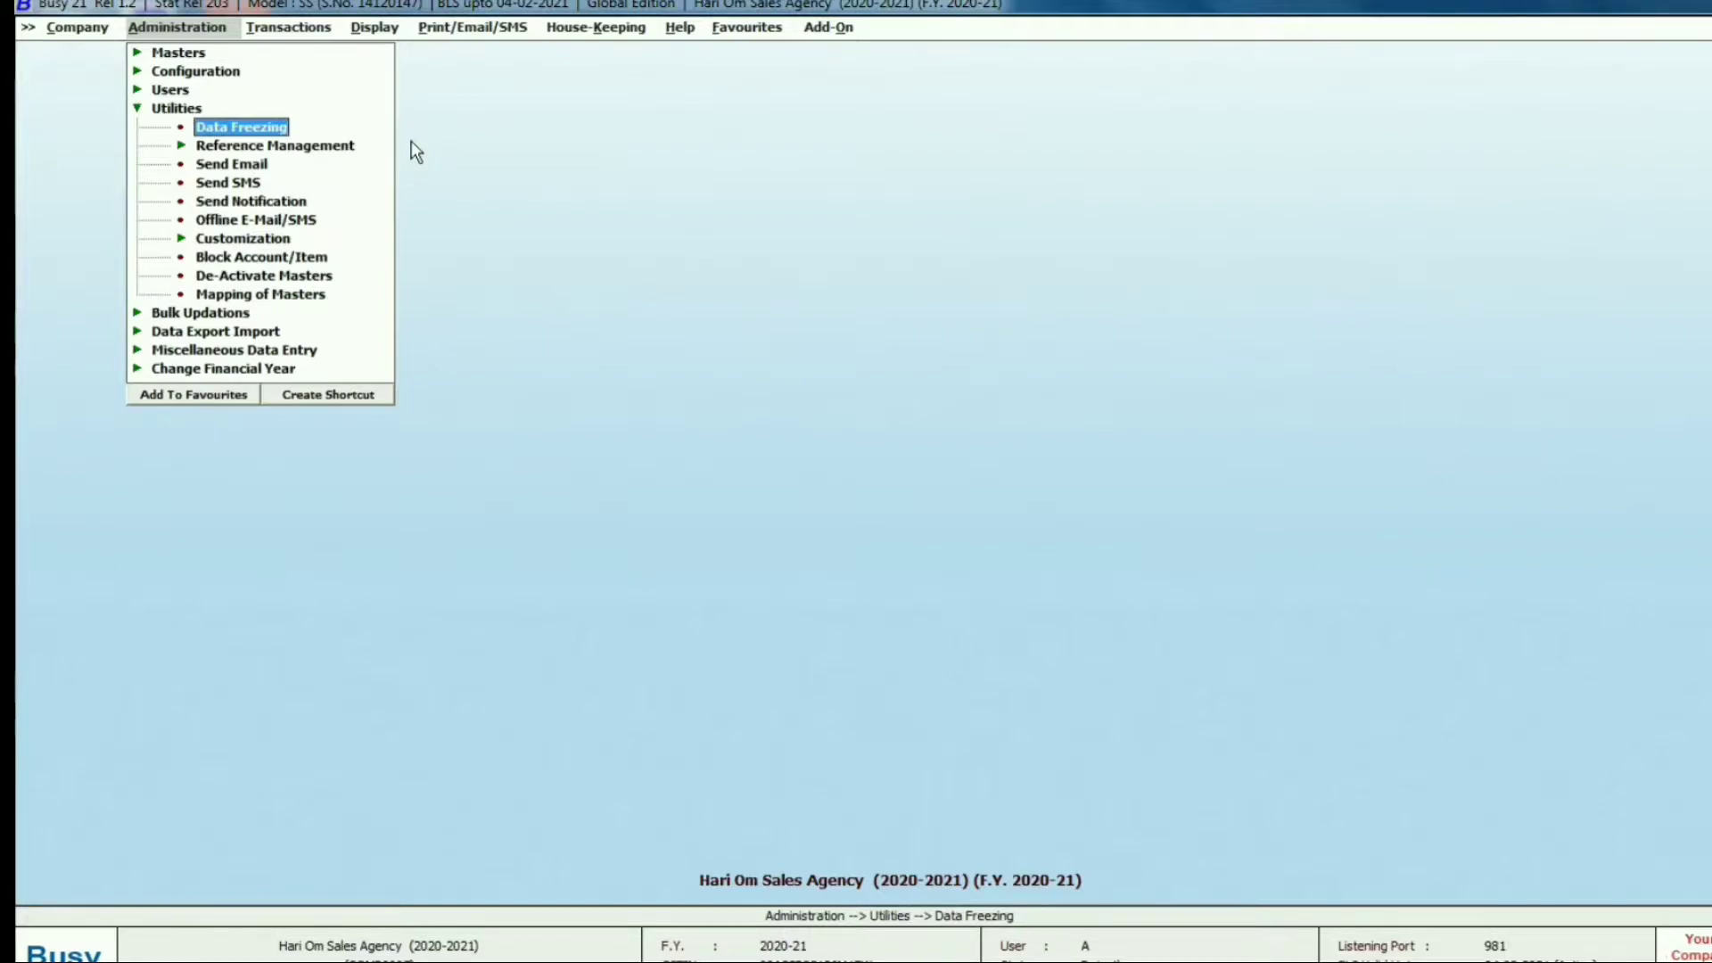
key("Escape")
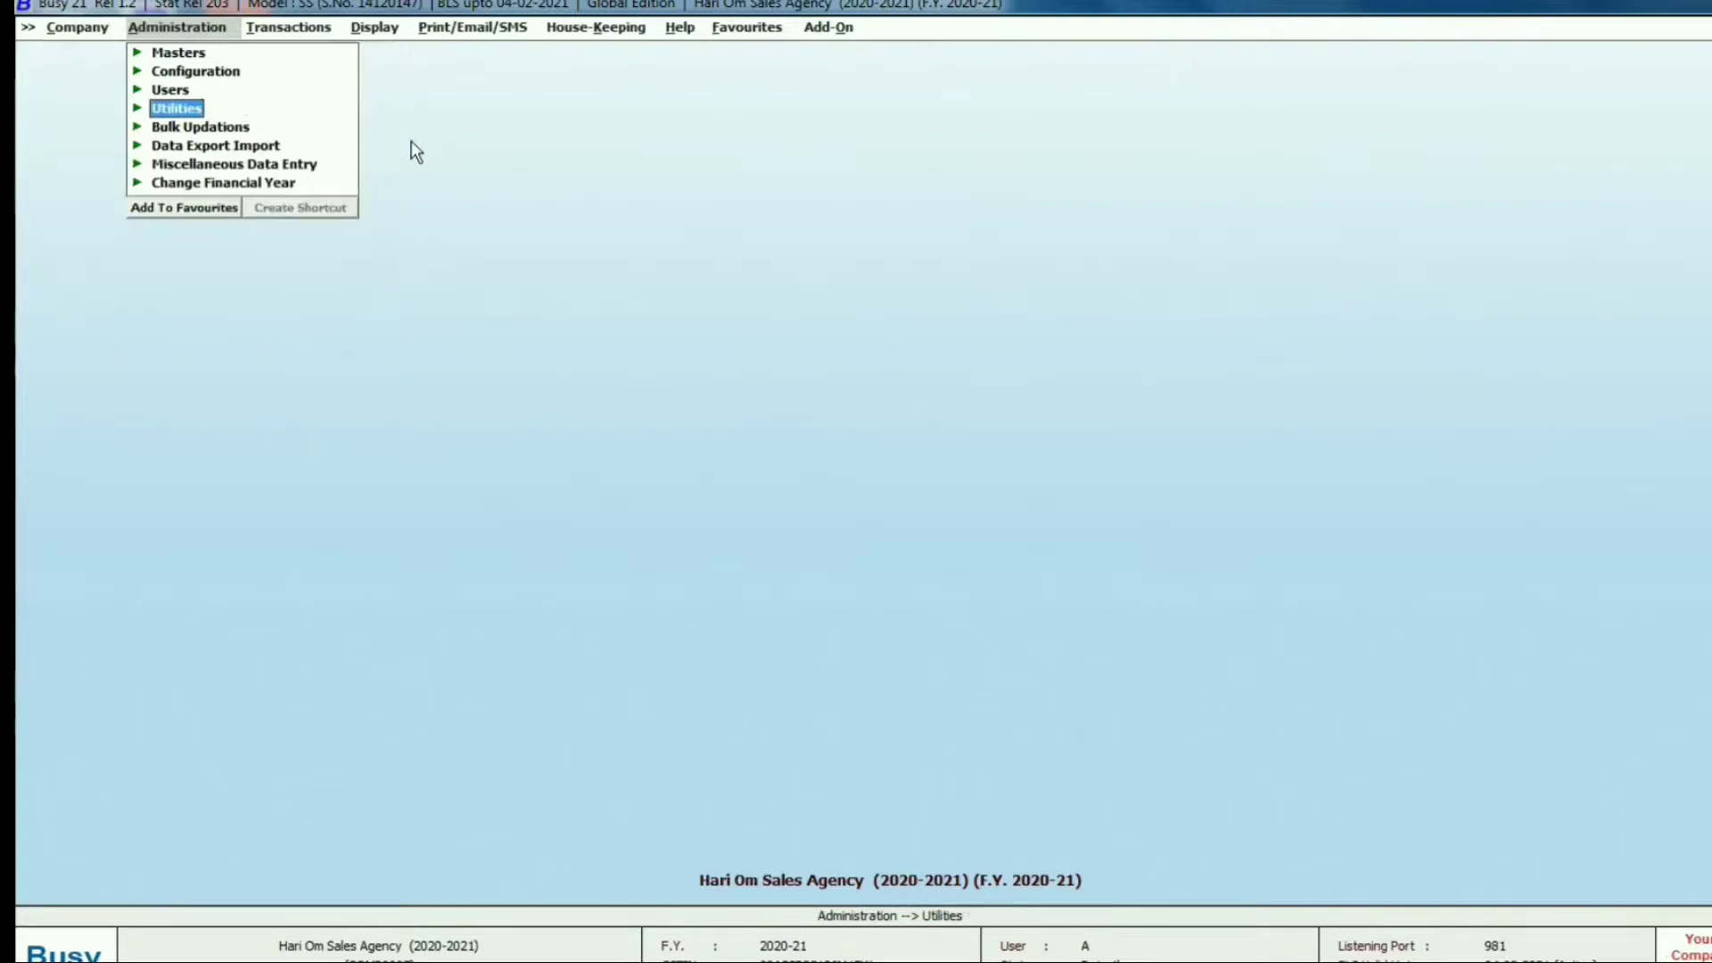
key("Escape")
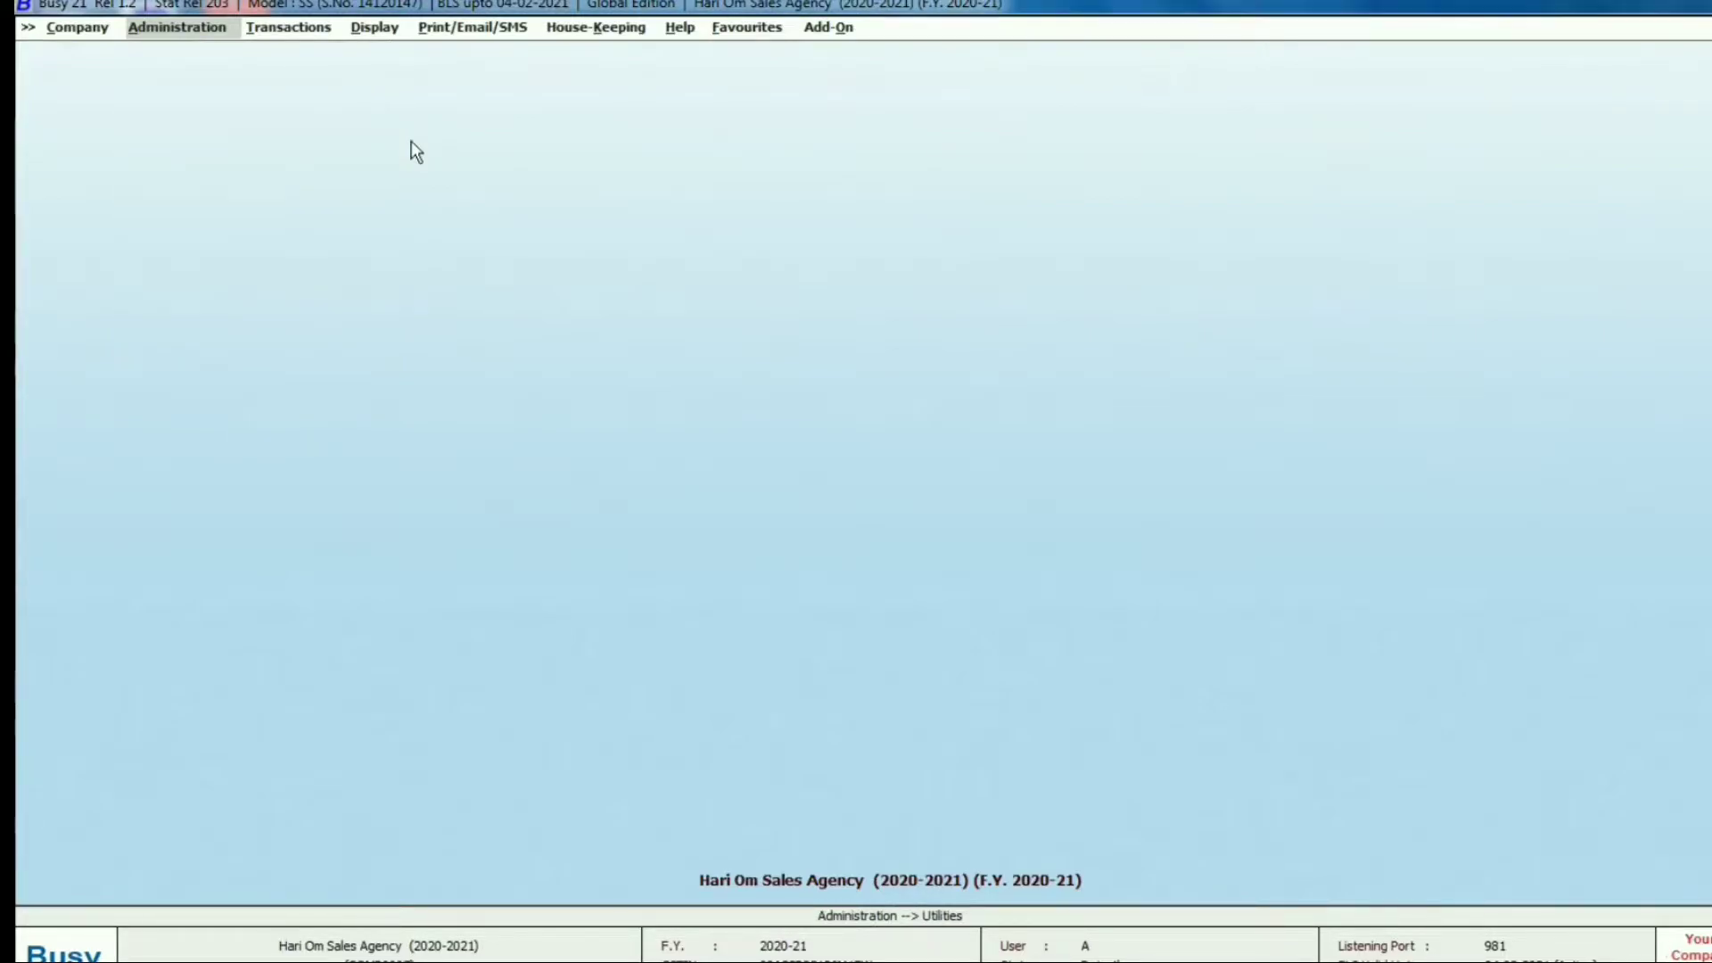
Display the Cash account ledger from 01-04-2020 to 30-04-2020.
key("alt+l")
type("cas")
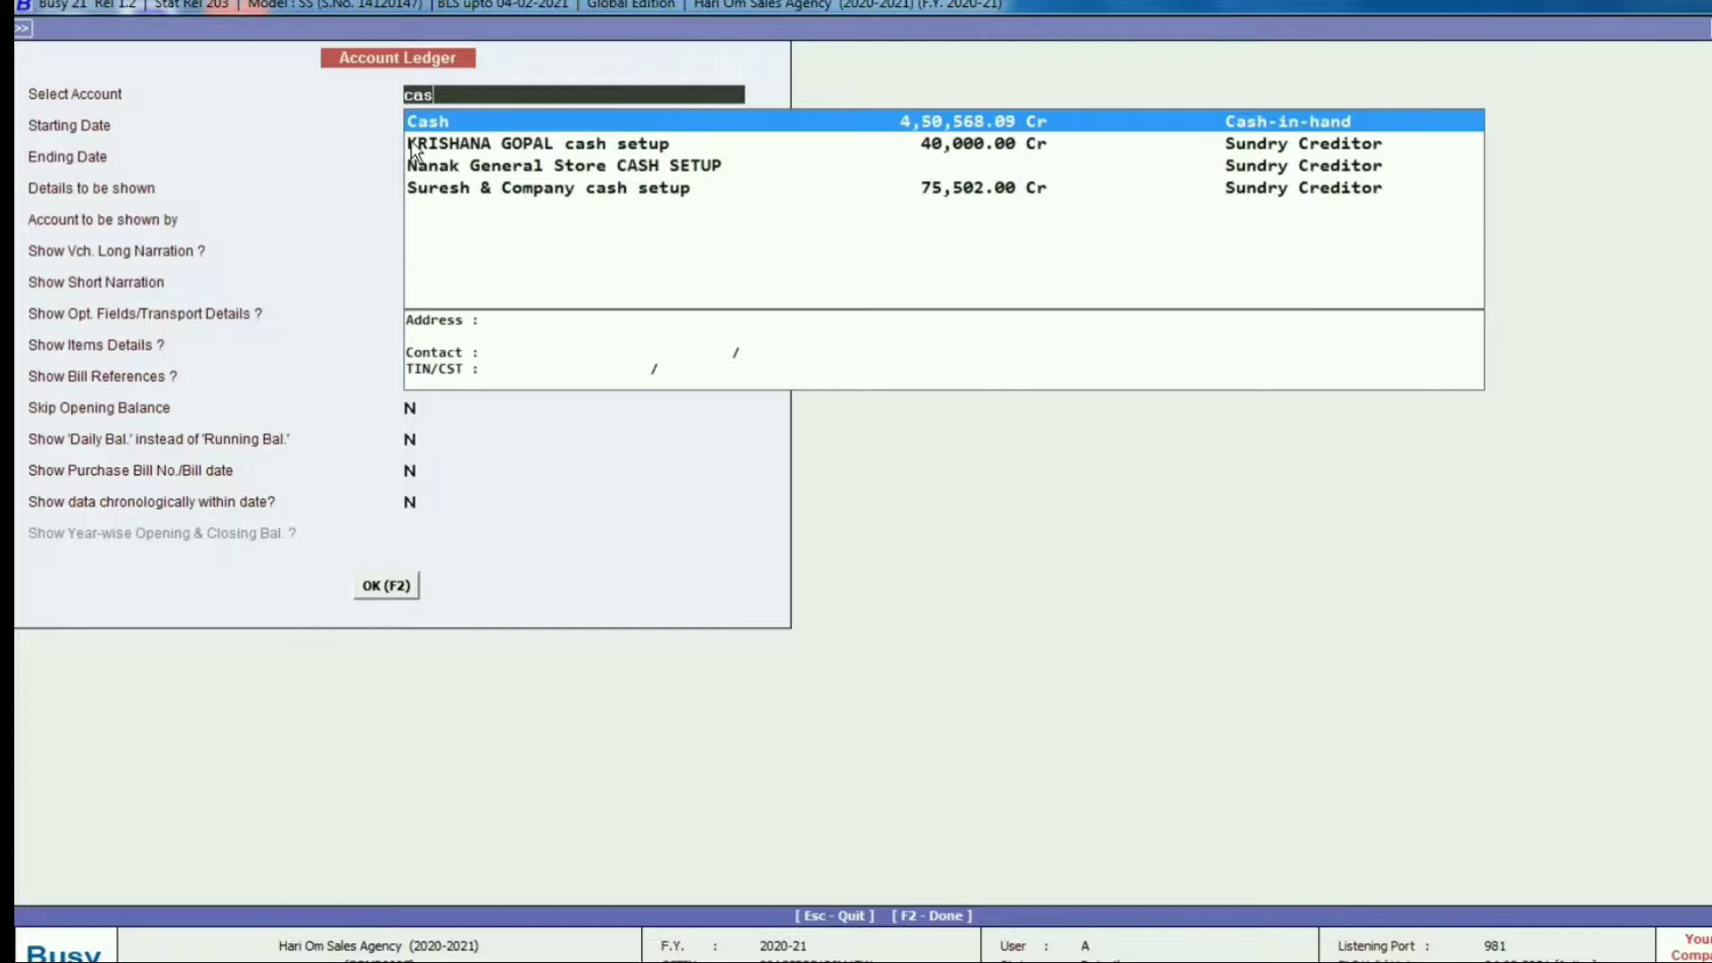
key("Return")
type("1.04")
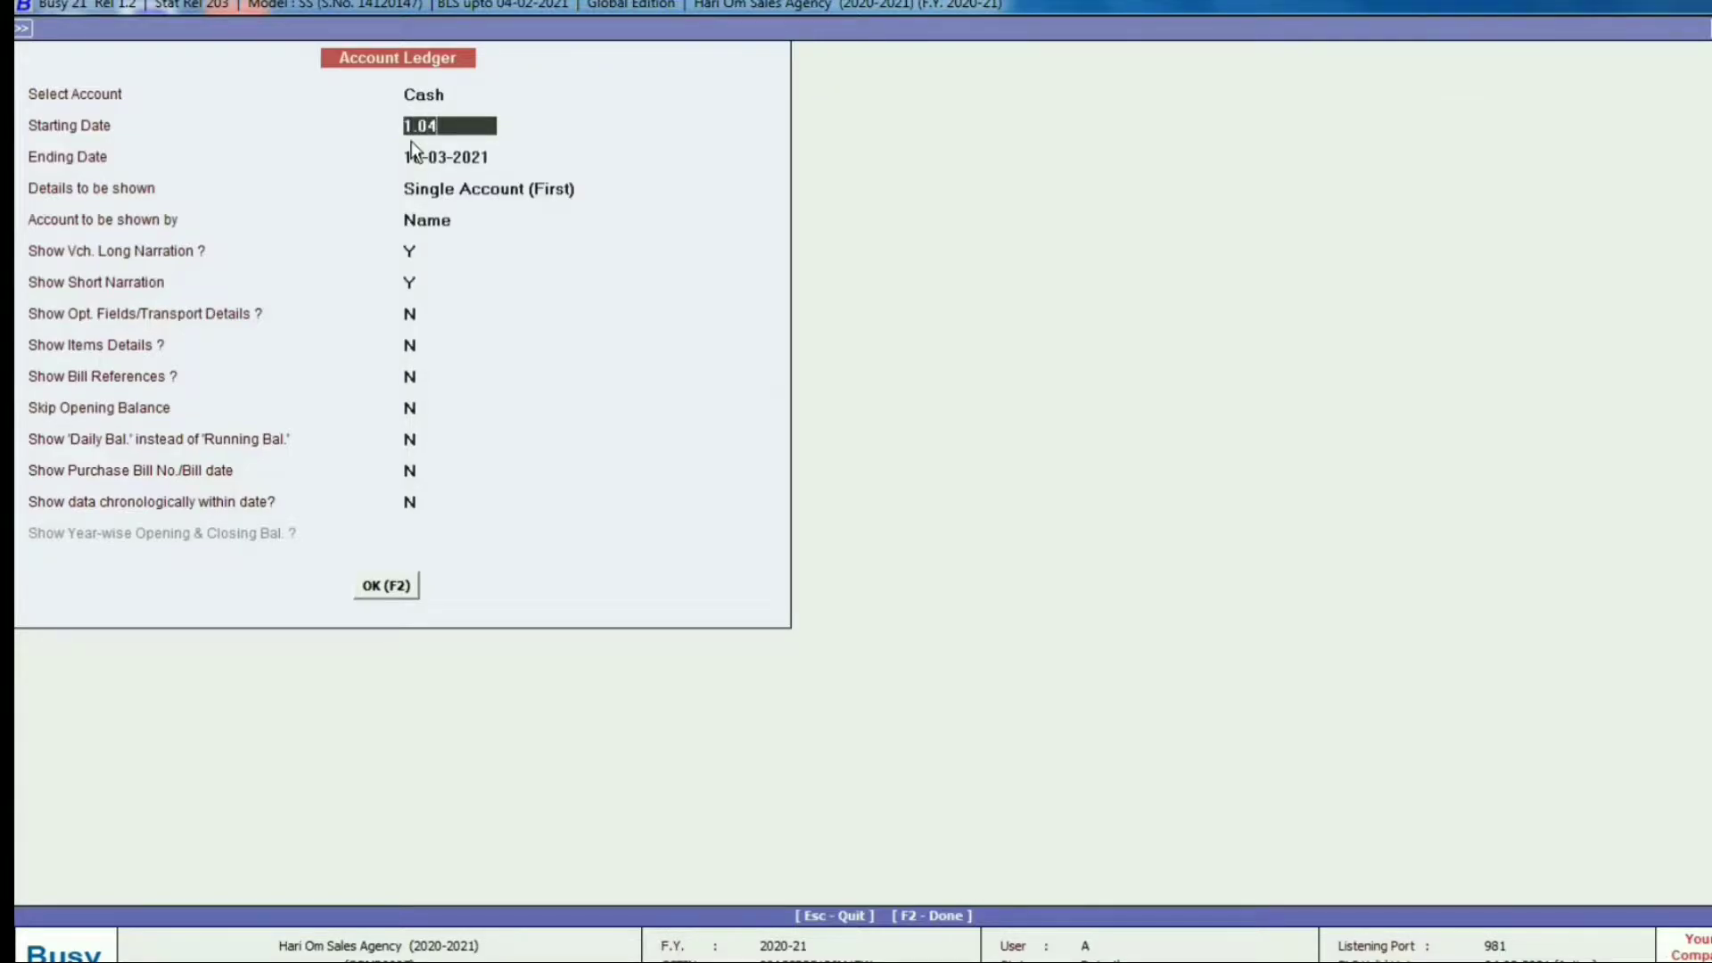
key("Return")
type("31.4")
key("Return")
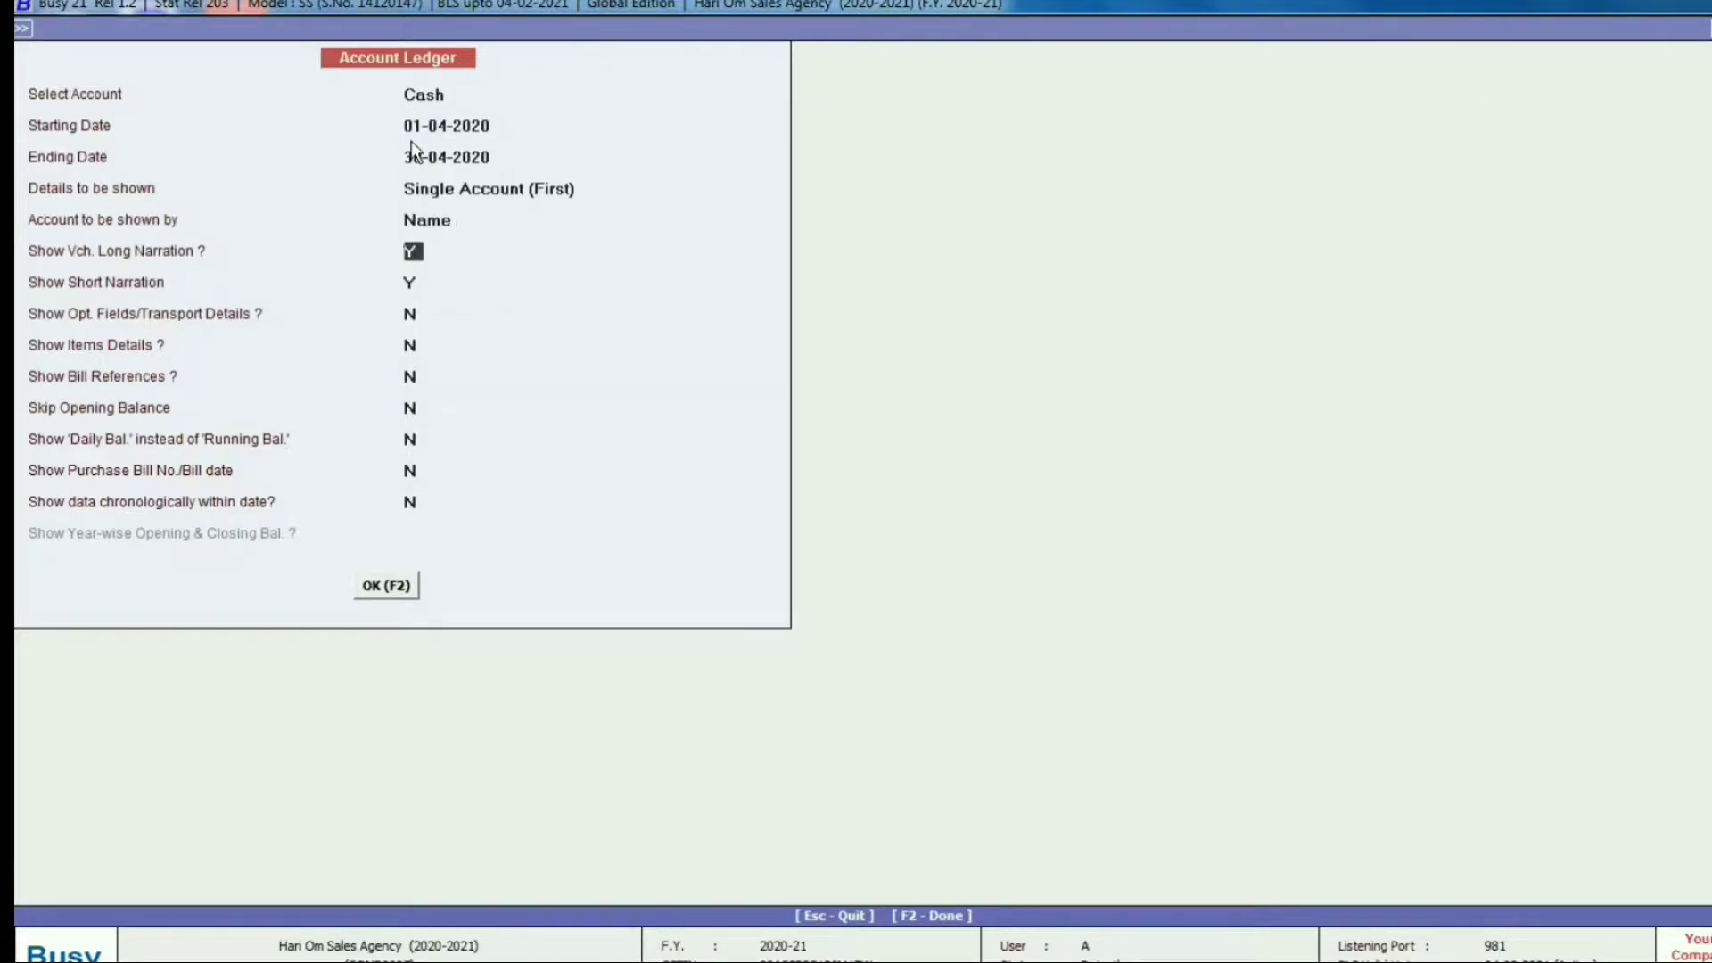
key("F2")
Browse the Cash ledger entries and open the 13-04-2020 journal voucher for the AU Small Finance Bank cash deposit.
key("Down")
key("Down")
key("Down")
key("Down")
key("Down")
key("Down")
key("Down")
key("Down")
key("Up")
key("Down")
key("Down")
key("Down")
key("Down")
key("Down")
key("Down")
key("Down")
key("Down")
key("Down")
key("Down")
key("Down")
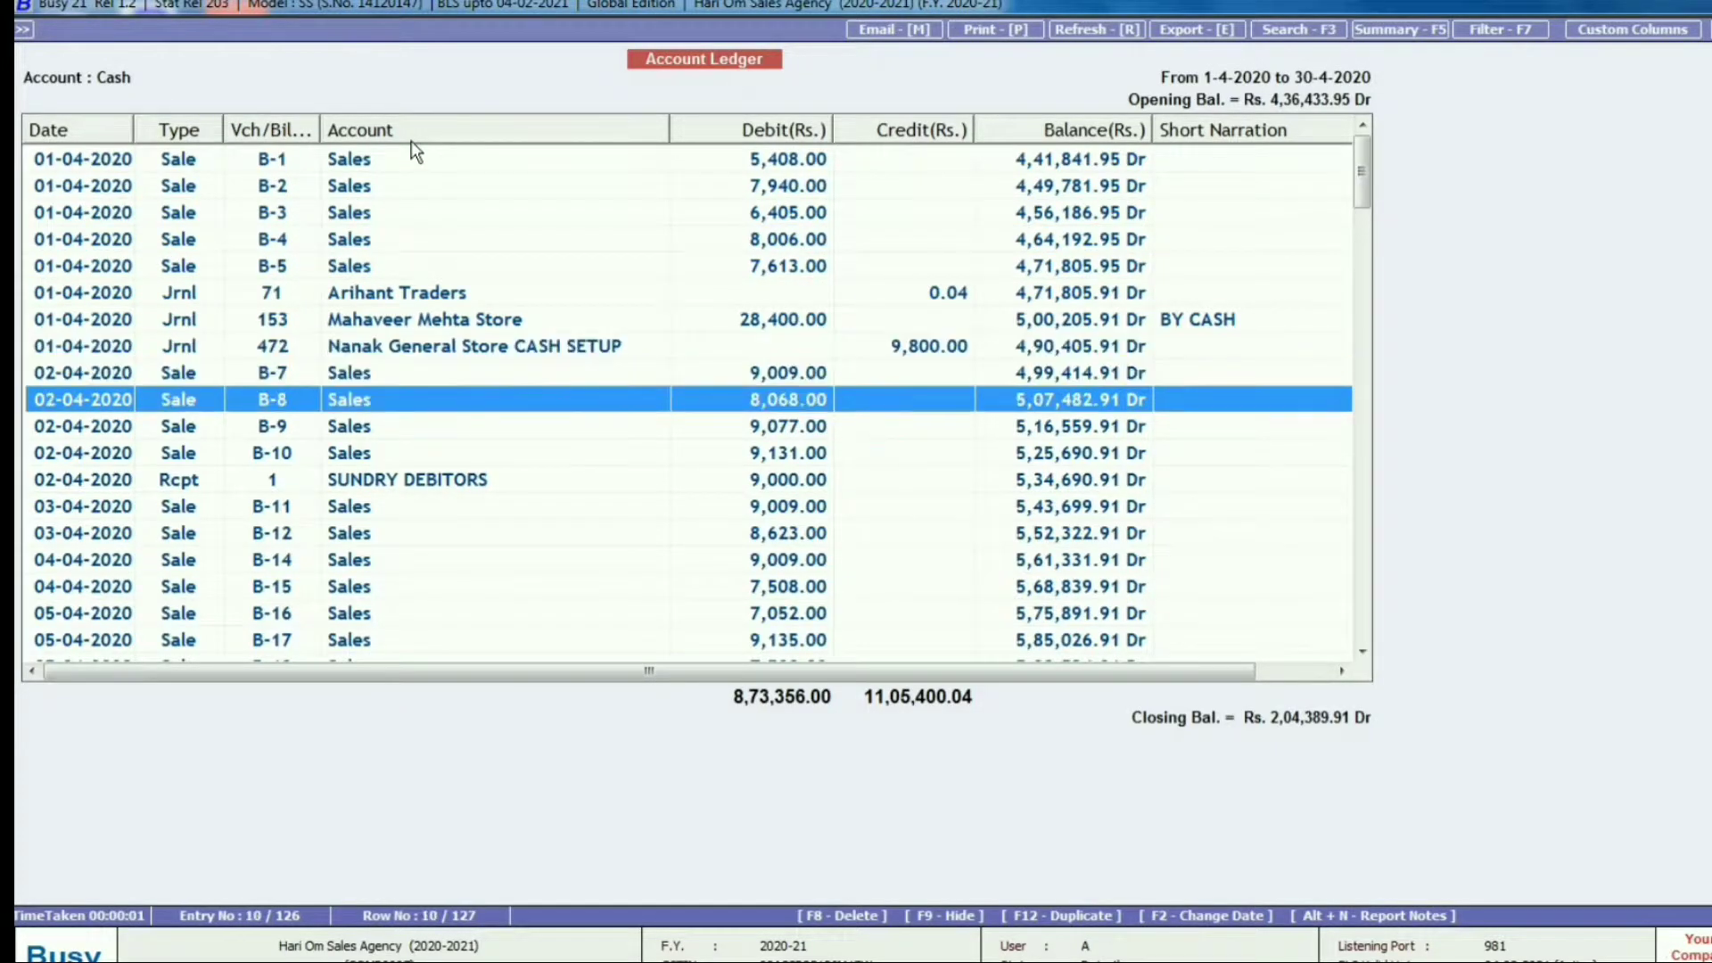
key("Page_Down")
key("Page_Down")
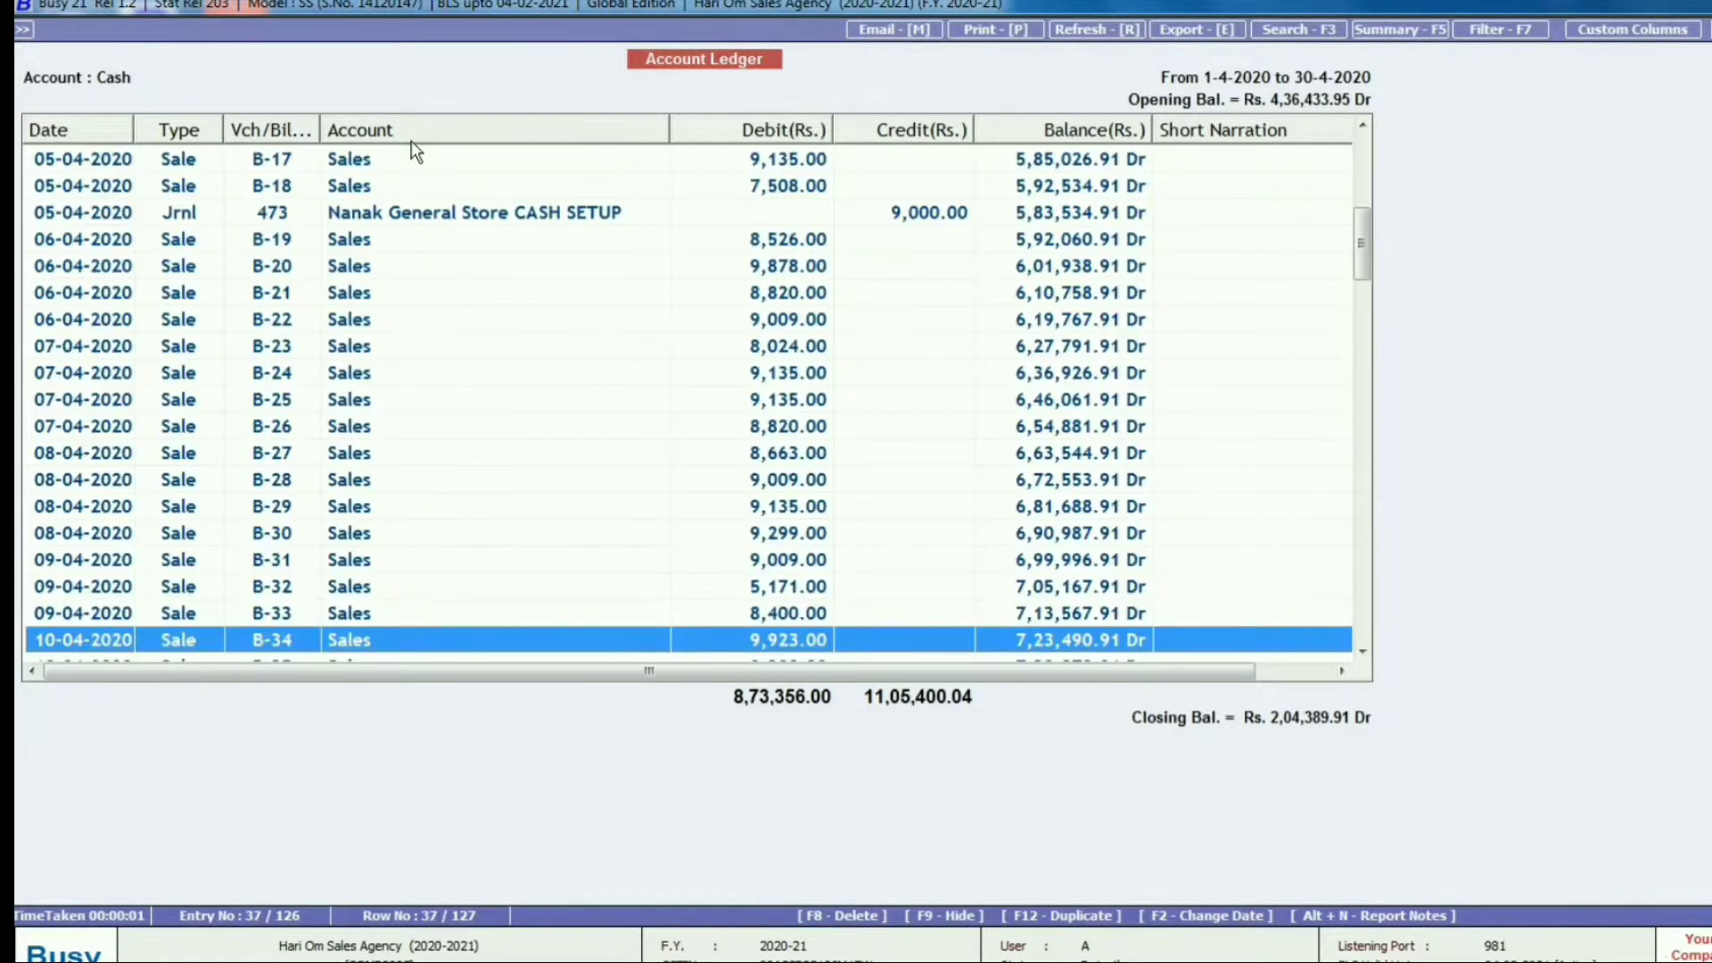
key("Up")
key("Up")
key("Up")
key("Up")
key("Up")
key("Up")
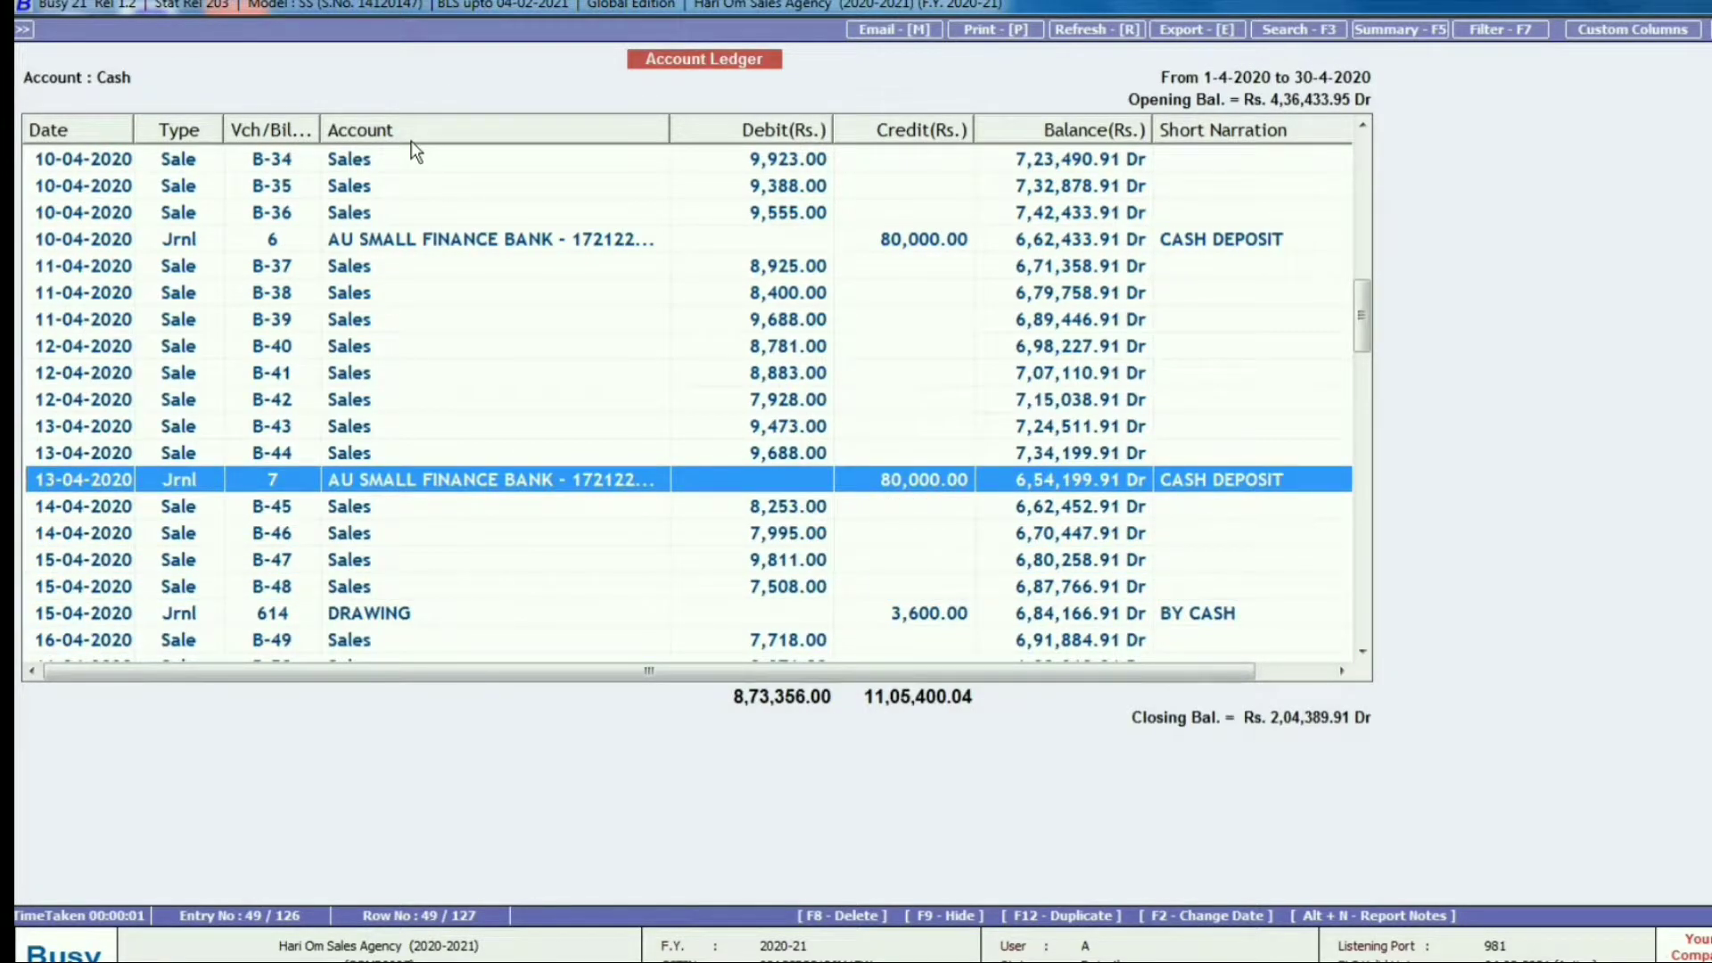
key("Return")
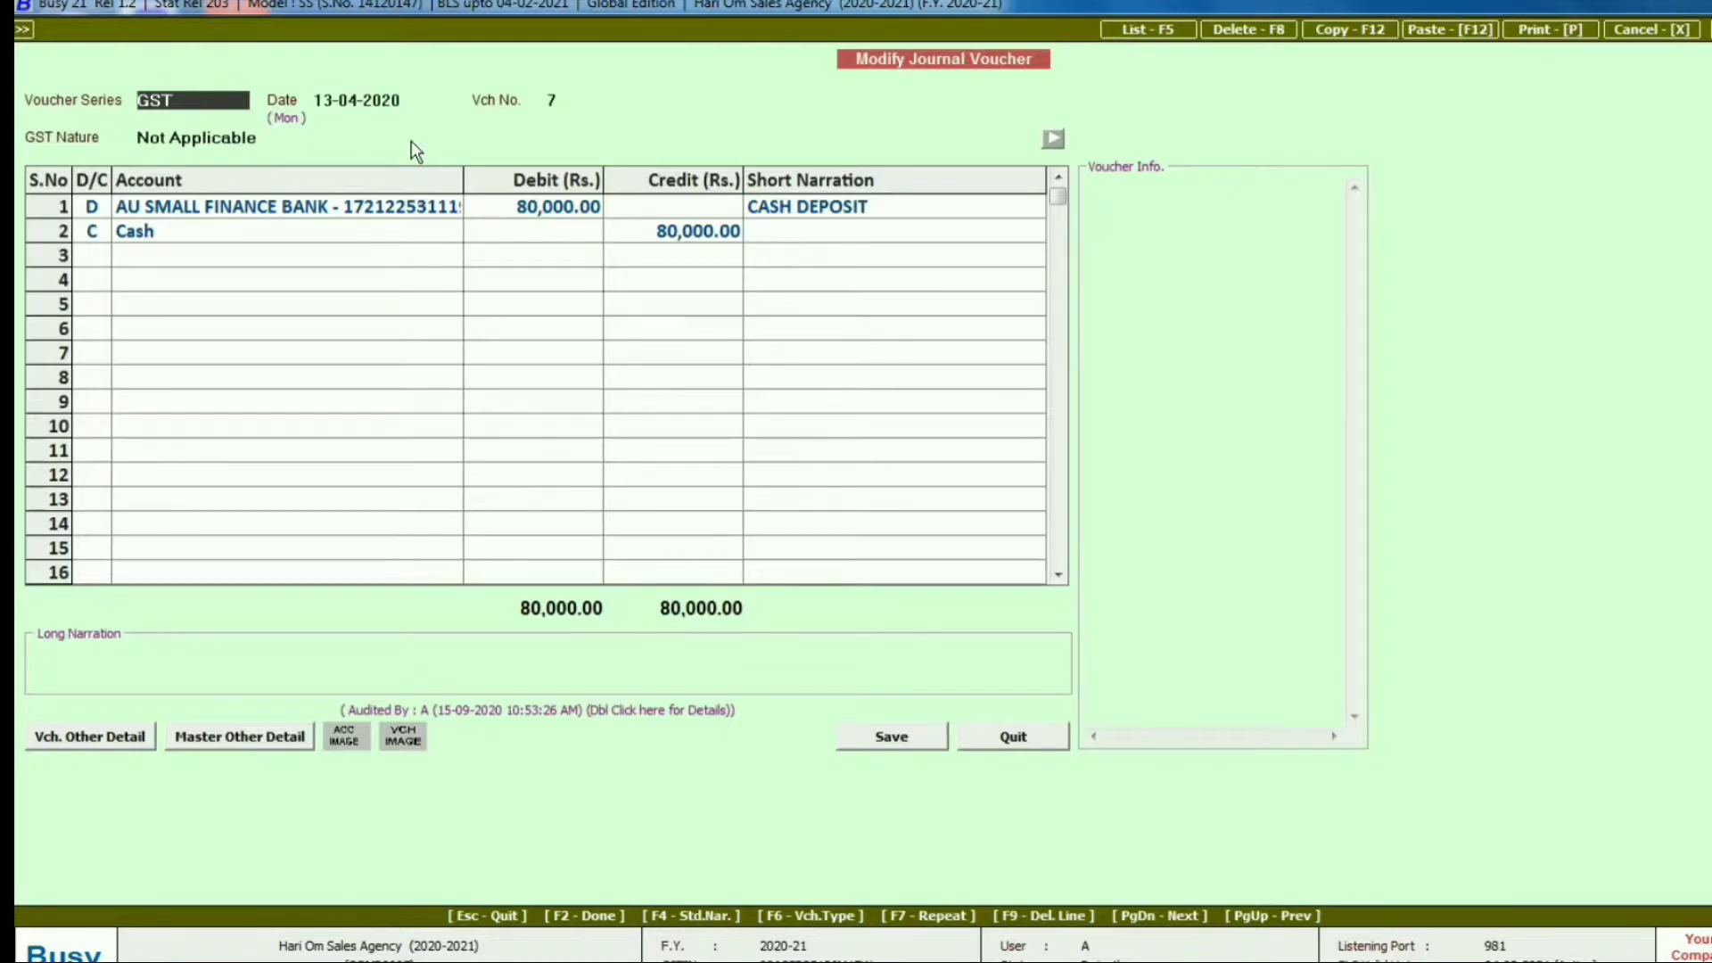
Set the bank account's debit amount in the first row of the journal voucher to 1,00,000.
key("Return")
key("Return")
key("Return")
key("Return")
key("Return")
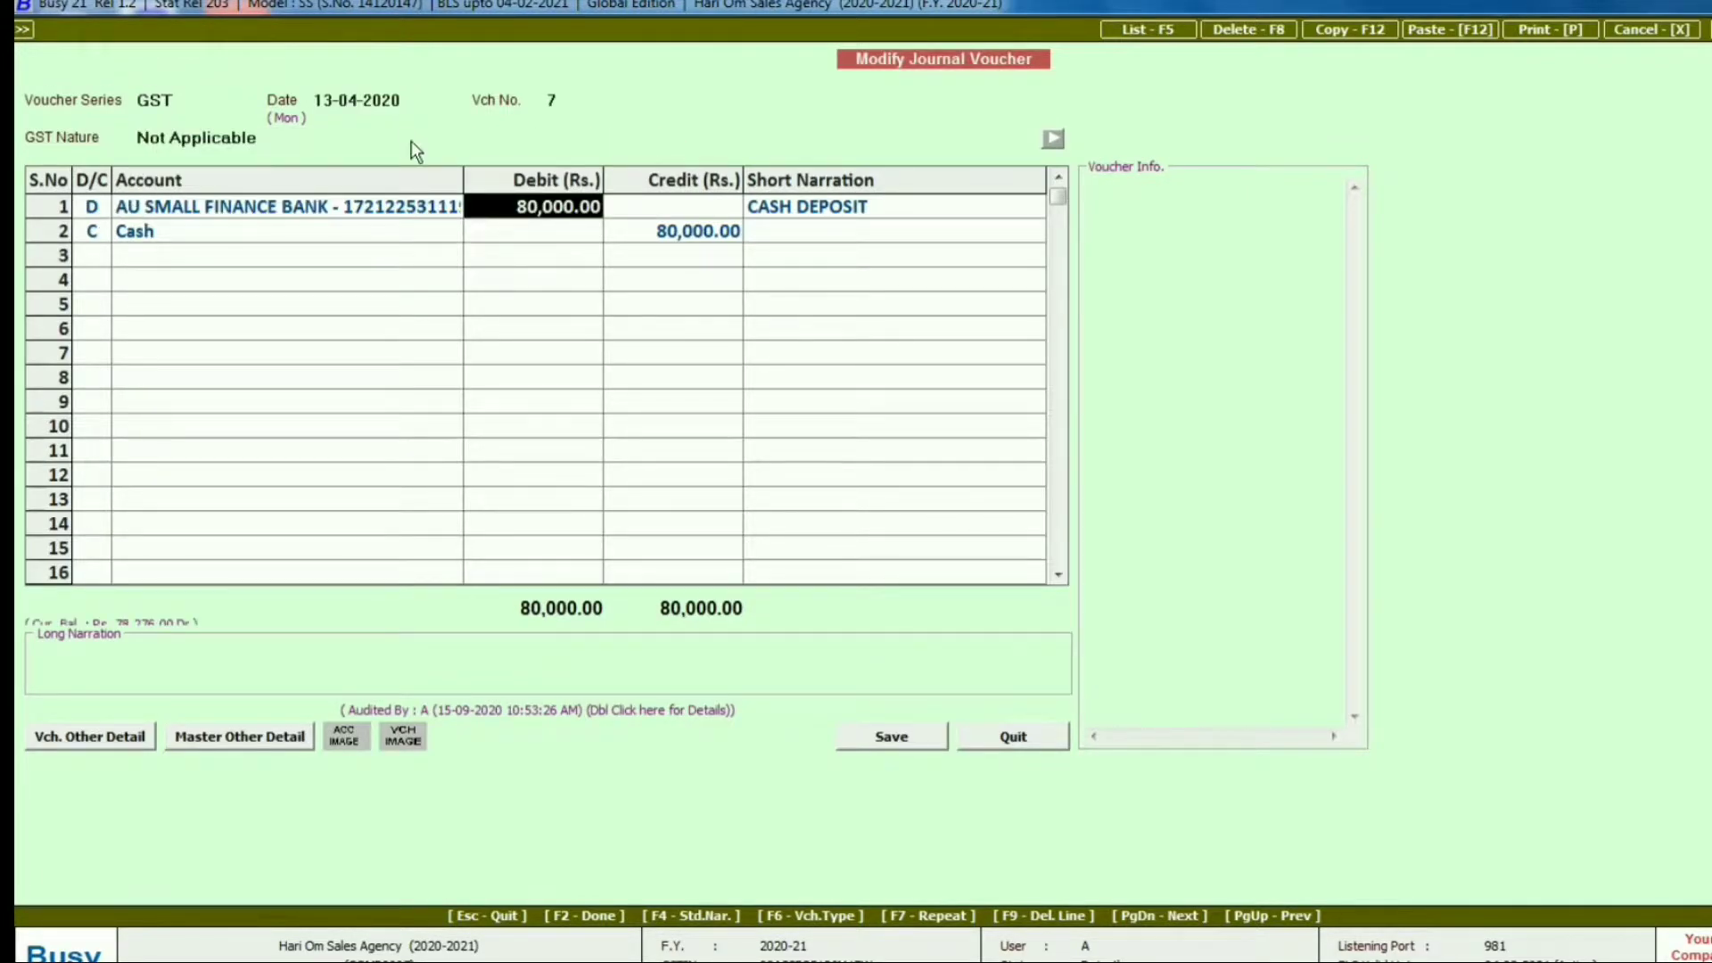
key("Escape")
key("Escape")
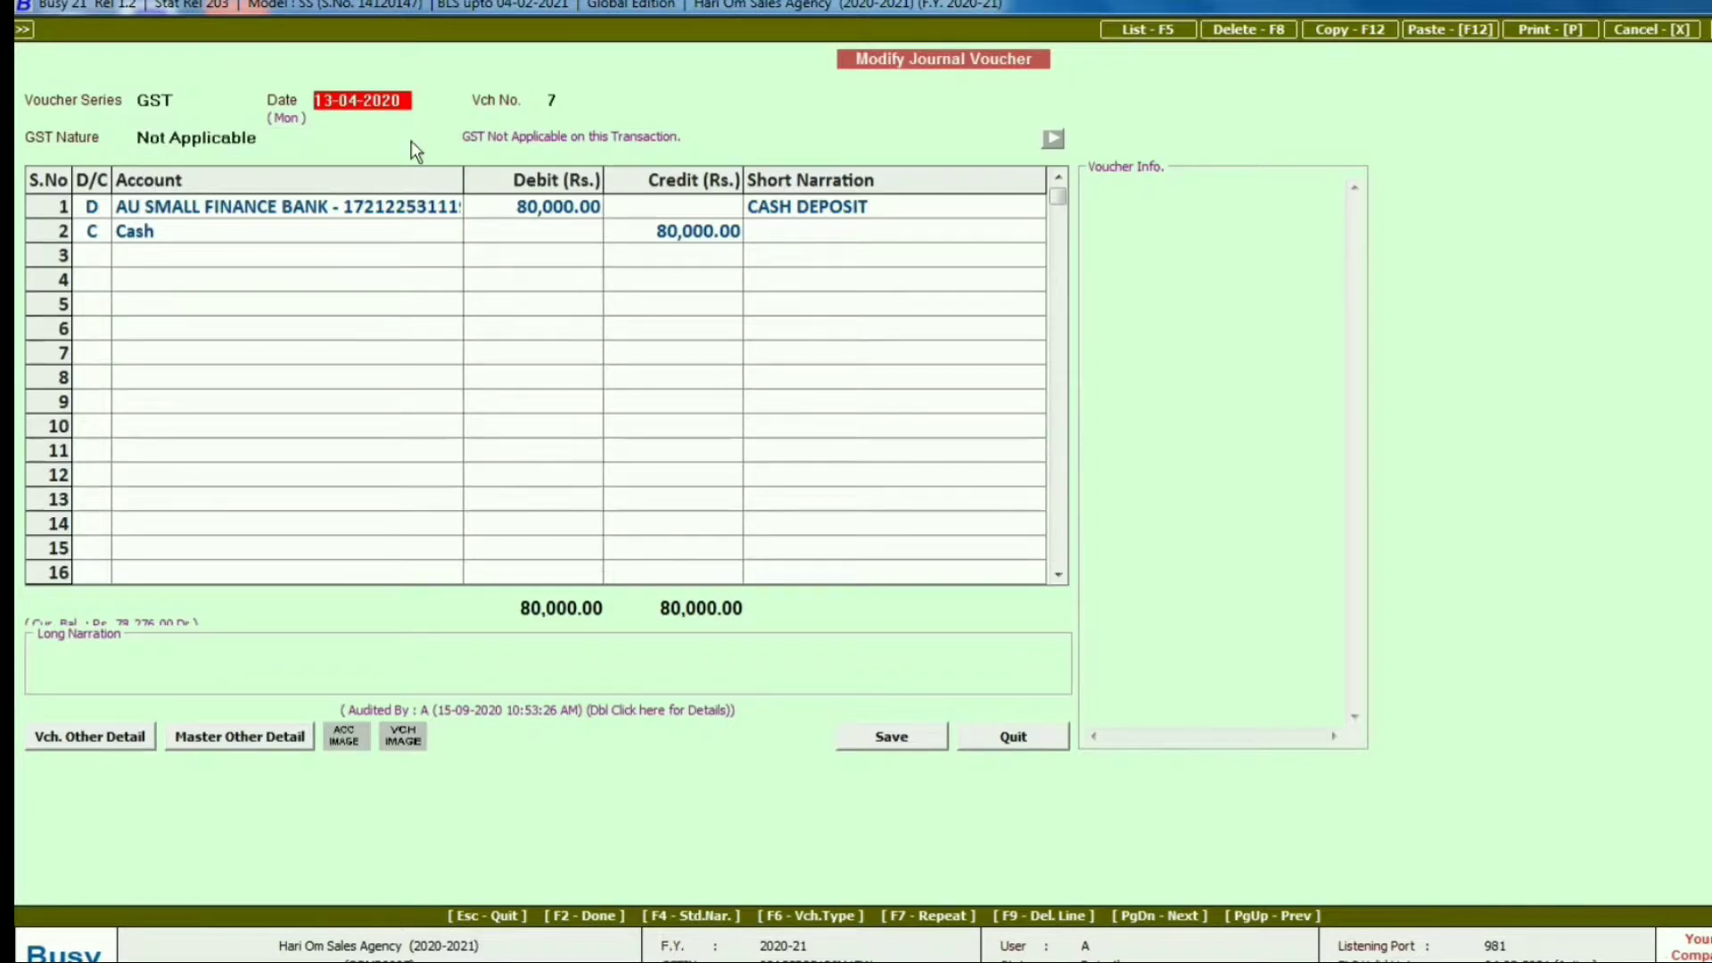
key("Return")
key("Return")
key("Return")
key("Return")
key("Return")
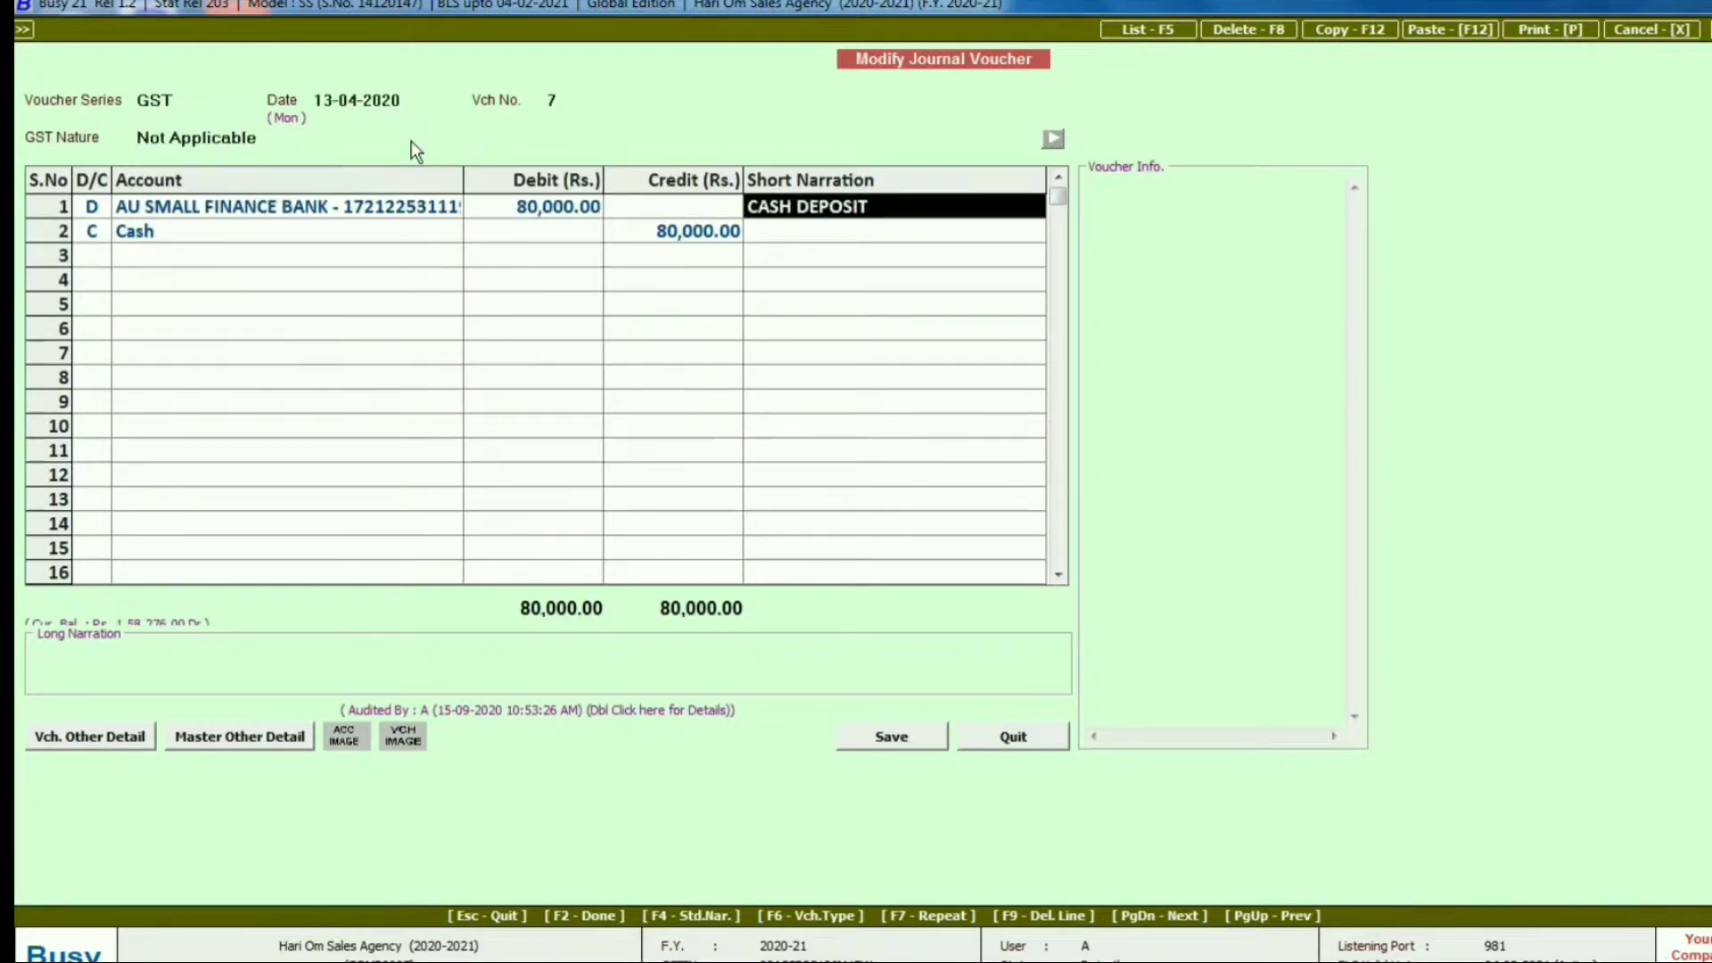
key("Escape")
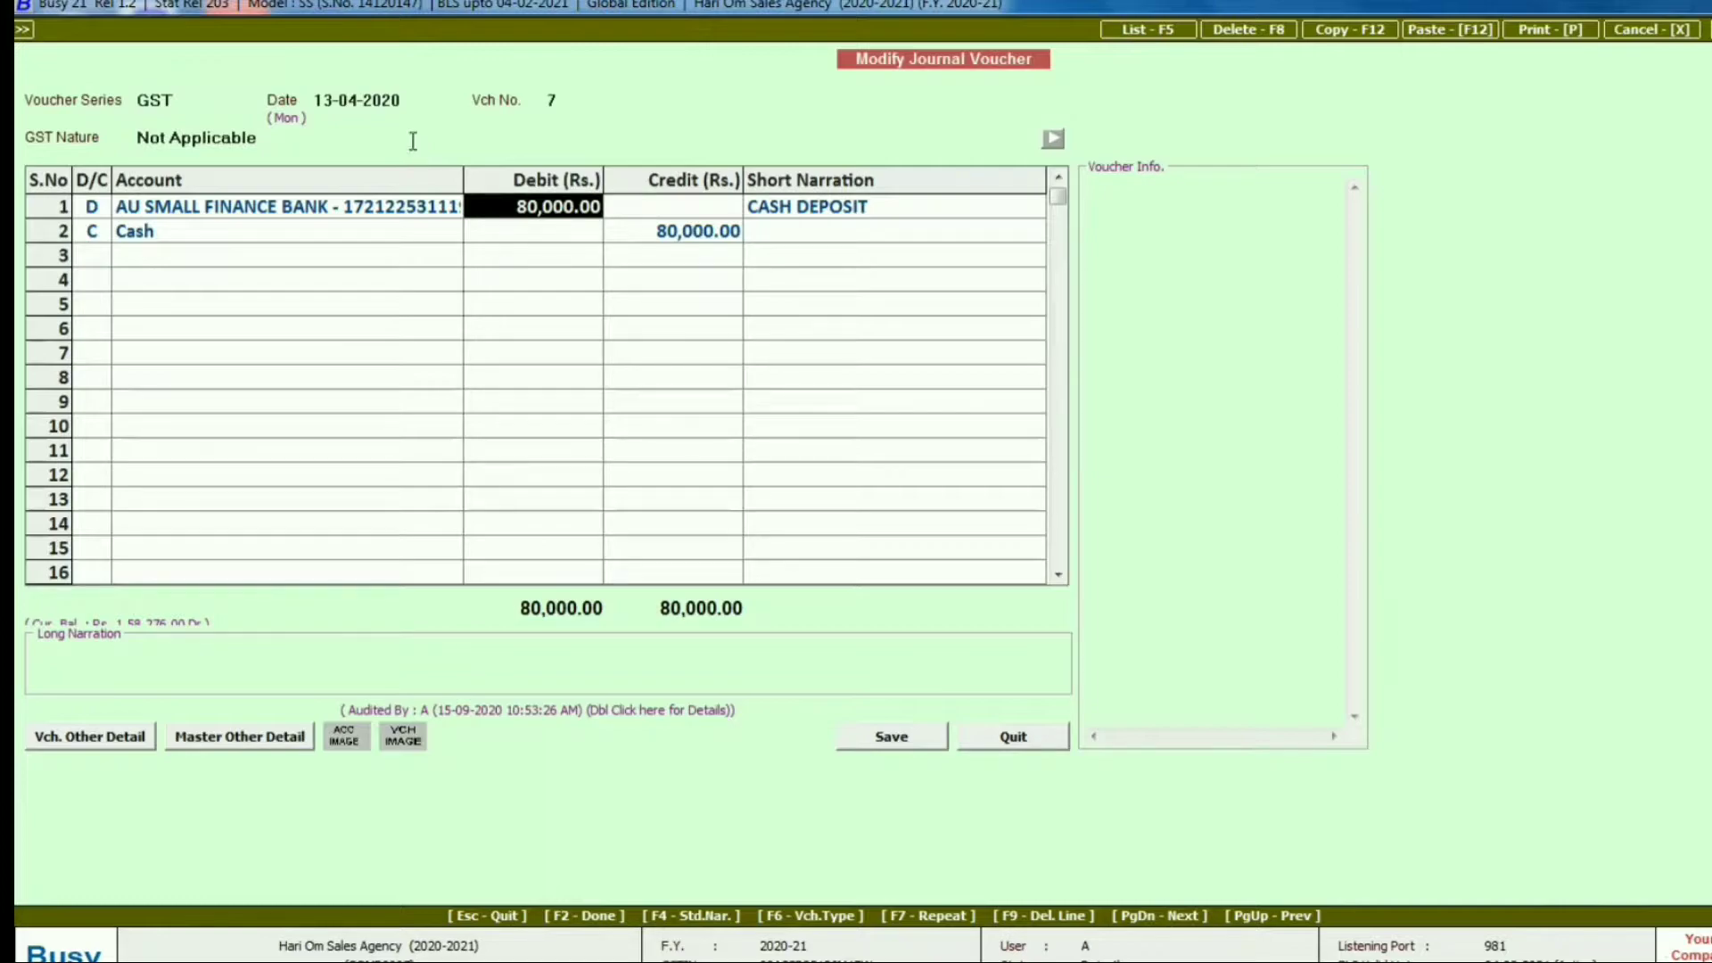
key("BackSpace")
type("1,00,0")
type("00")
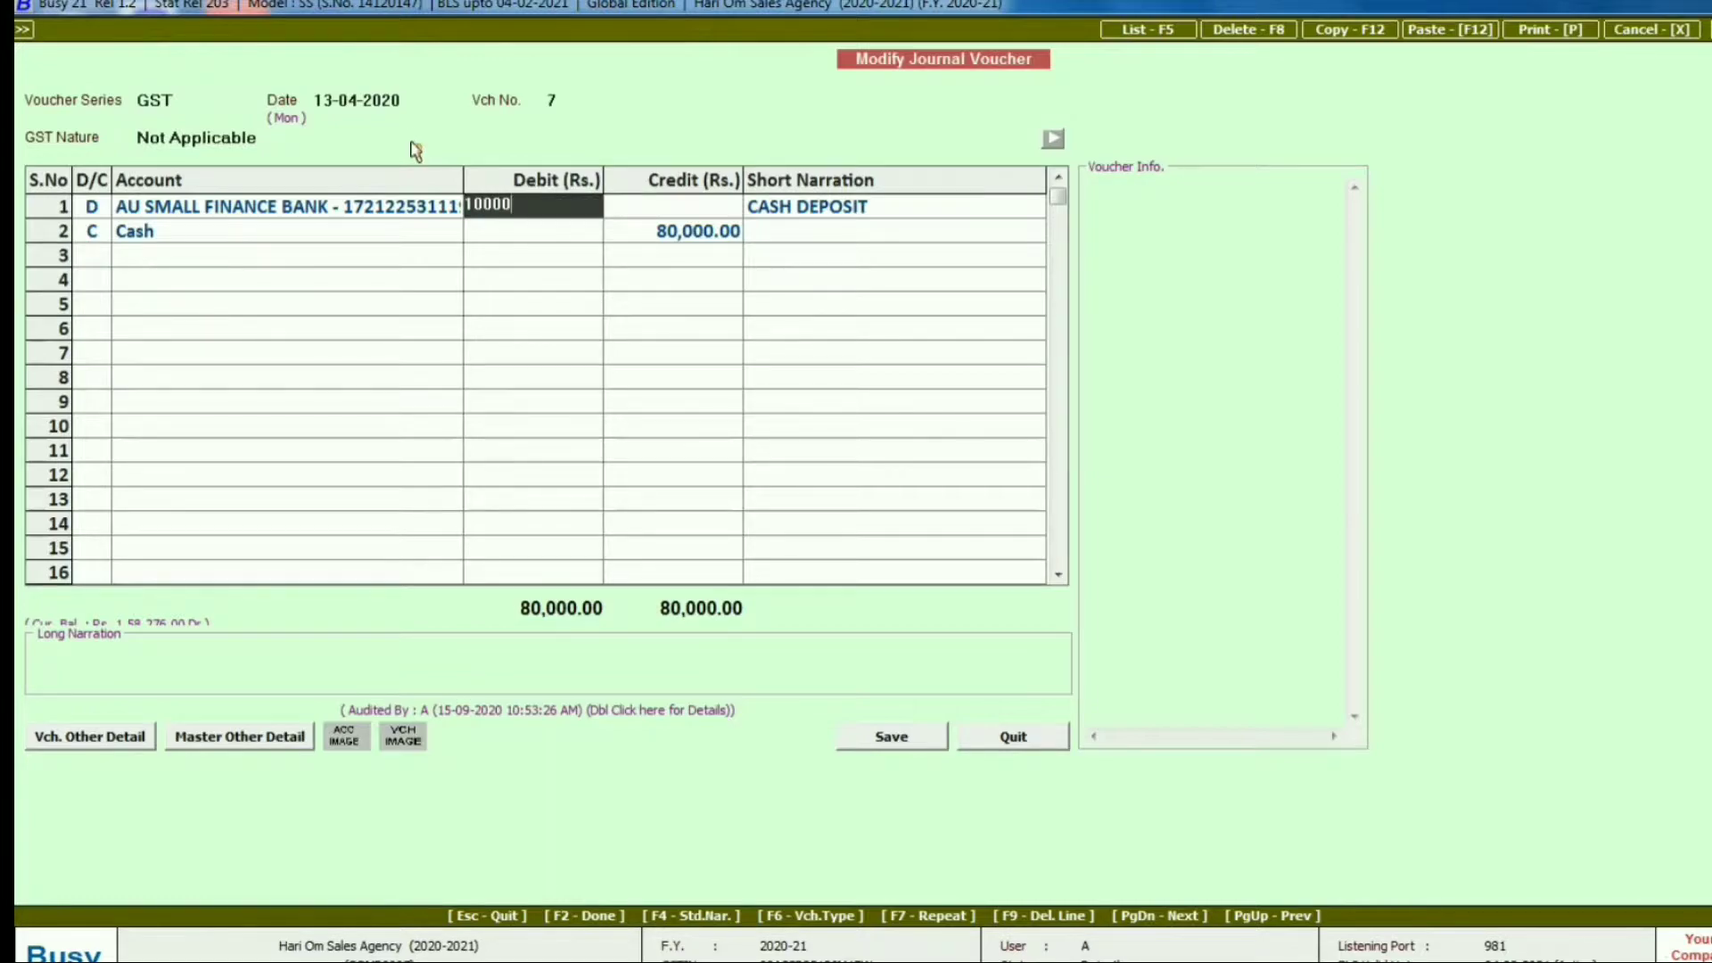
key("Return")
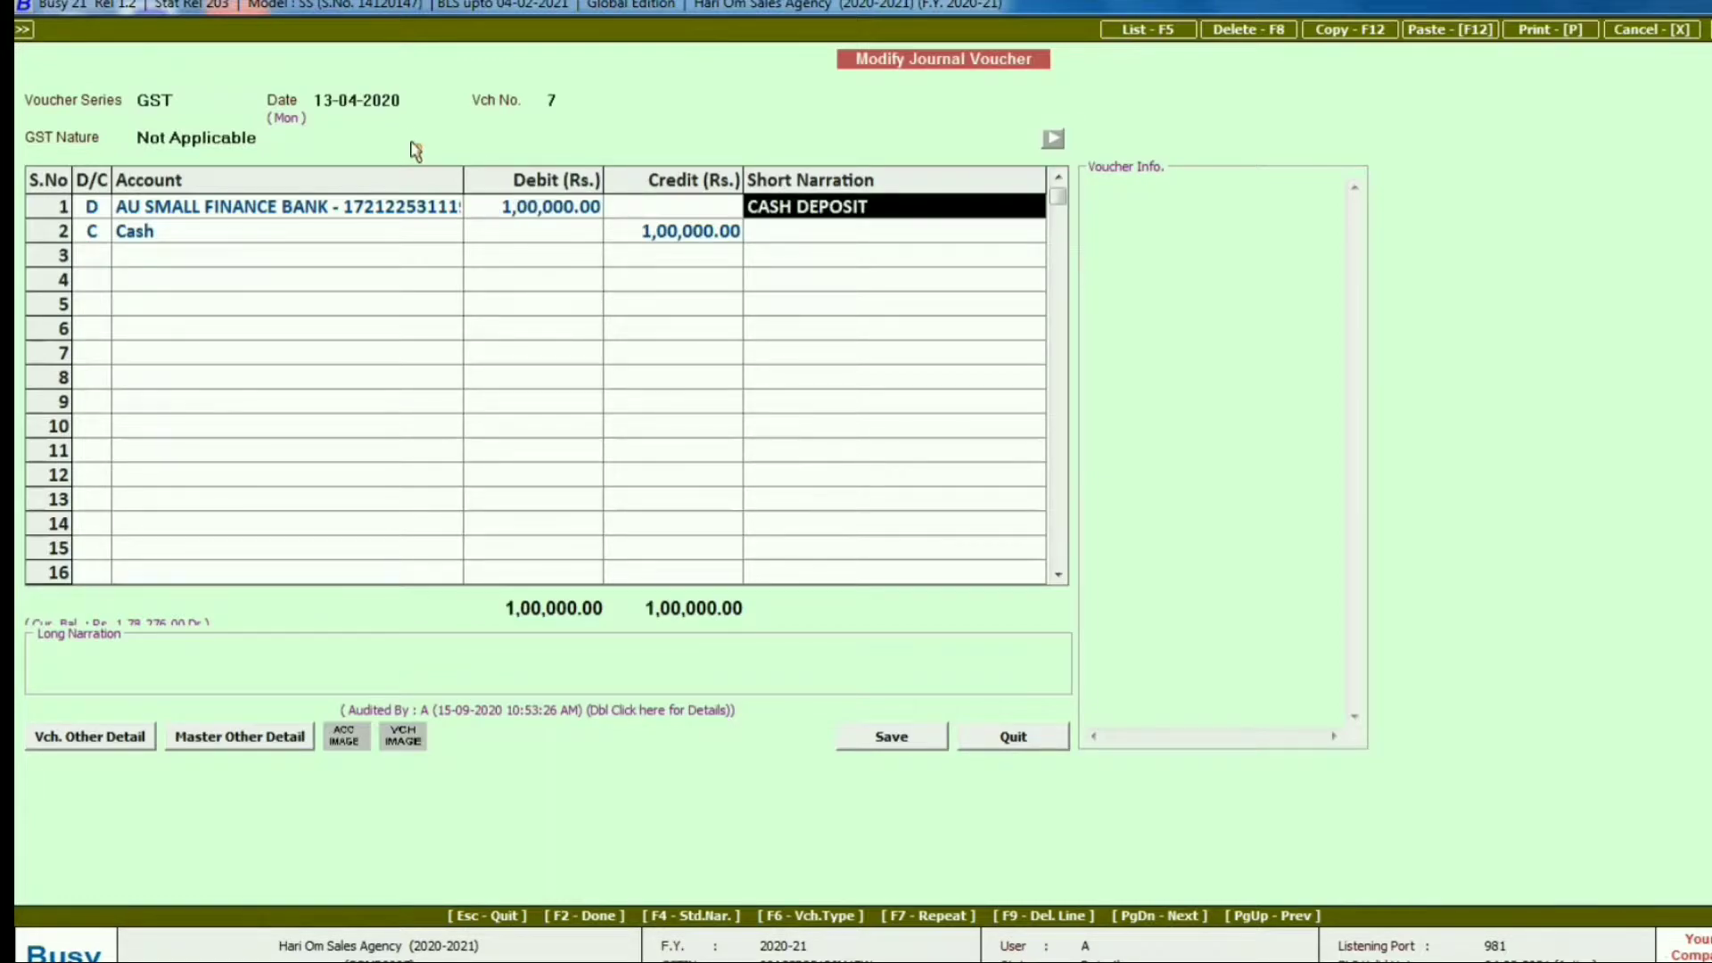
Try to save the modified journal voucher despite its audited status, then leave the voucher.
key("Return")
key("F2")
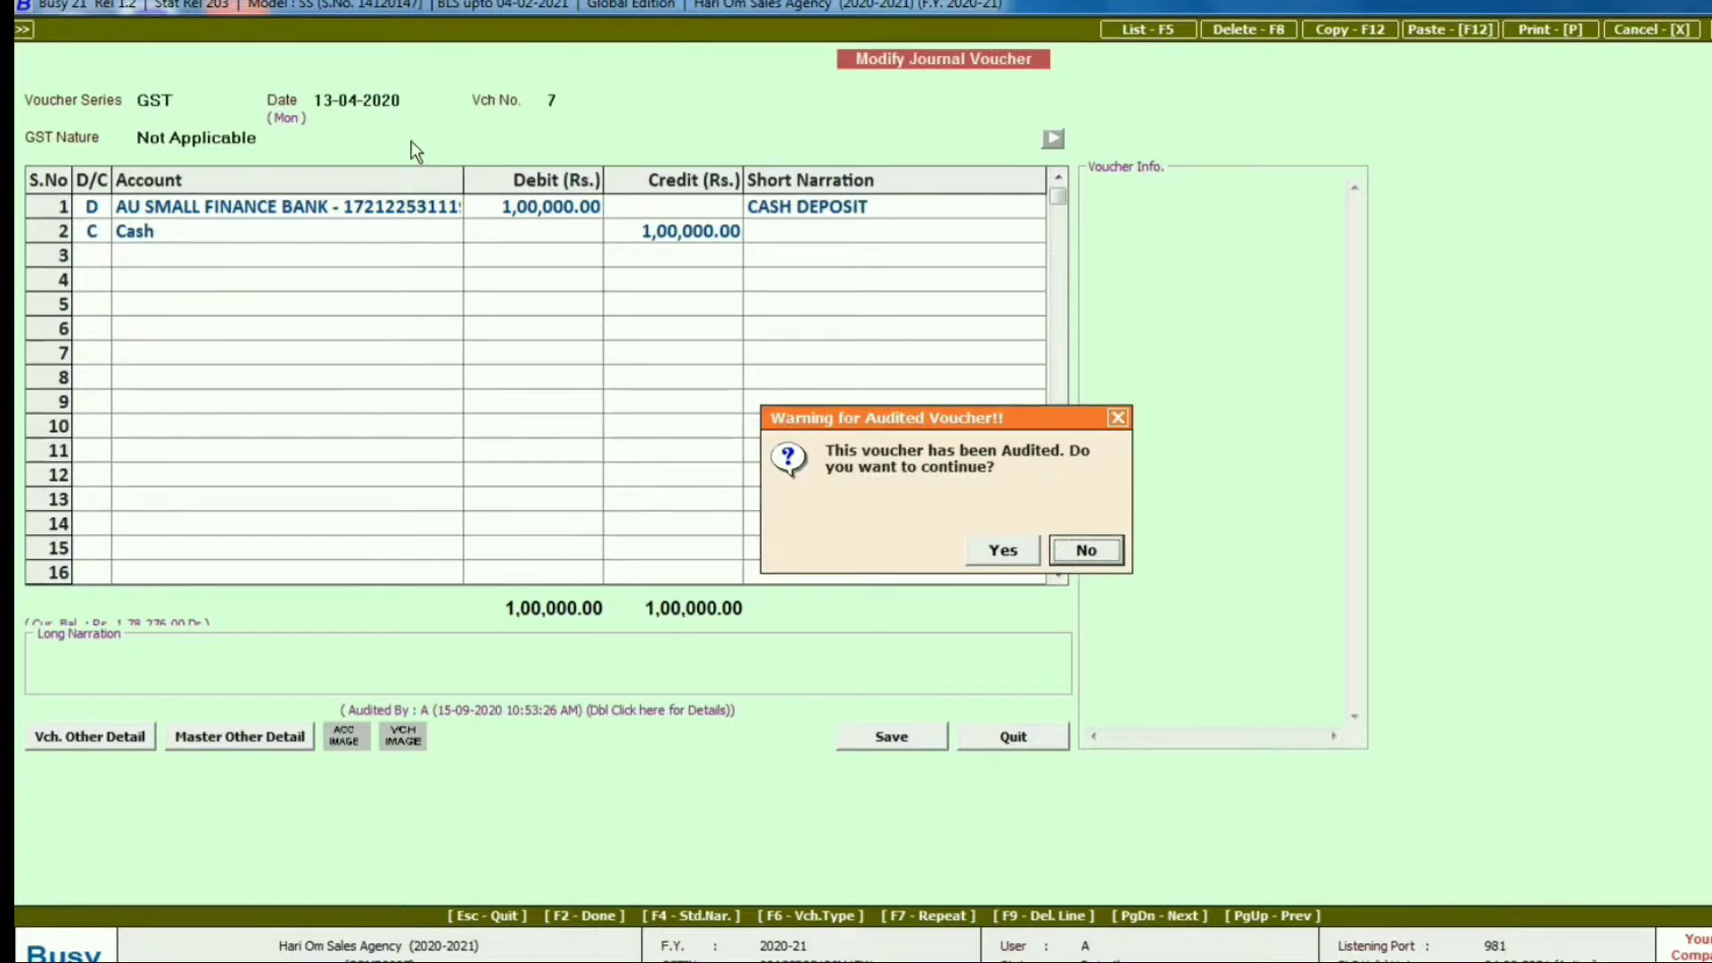
key("Left")
key("Return")
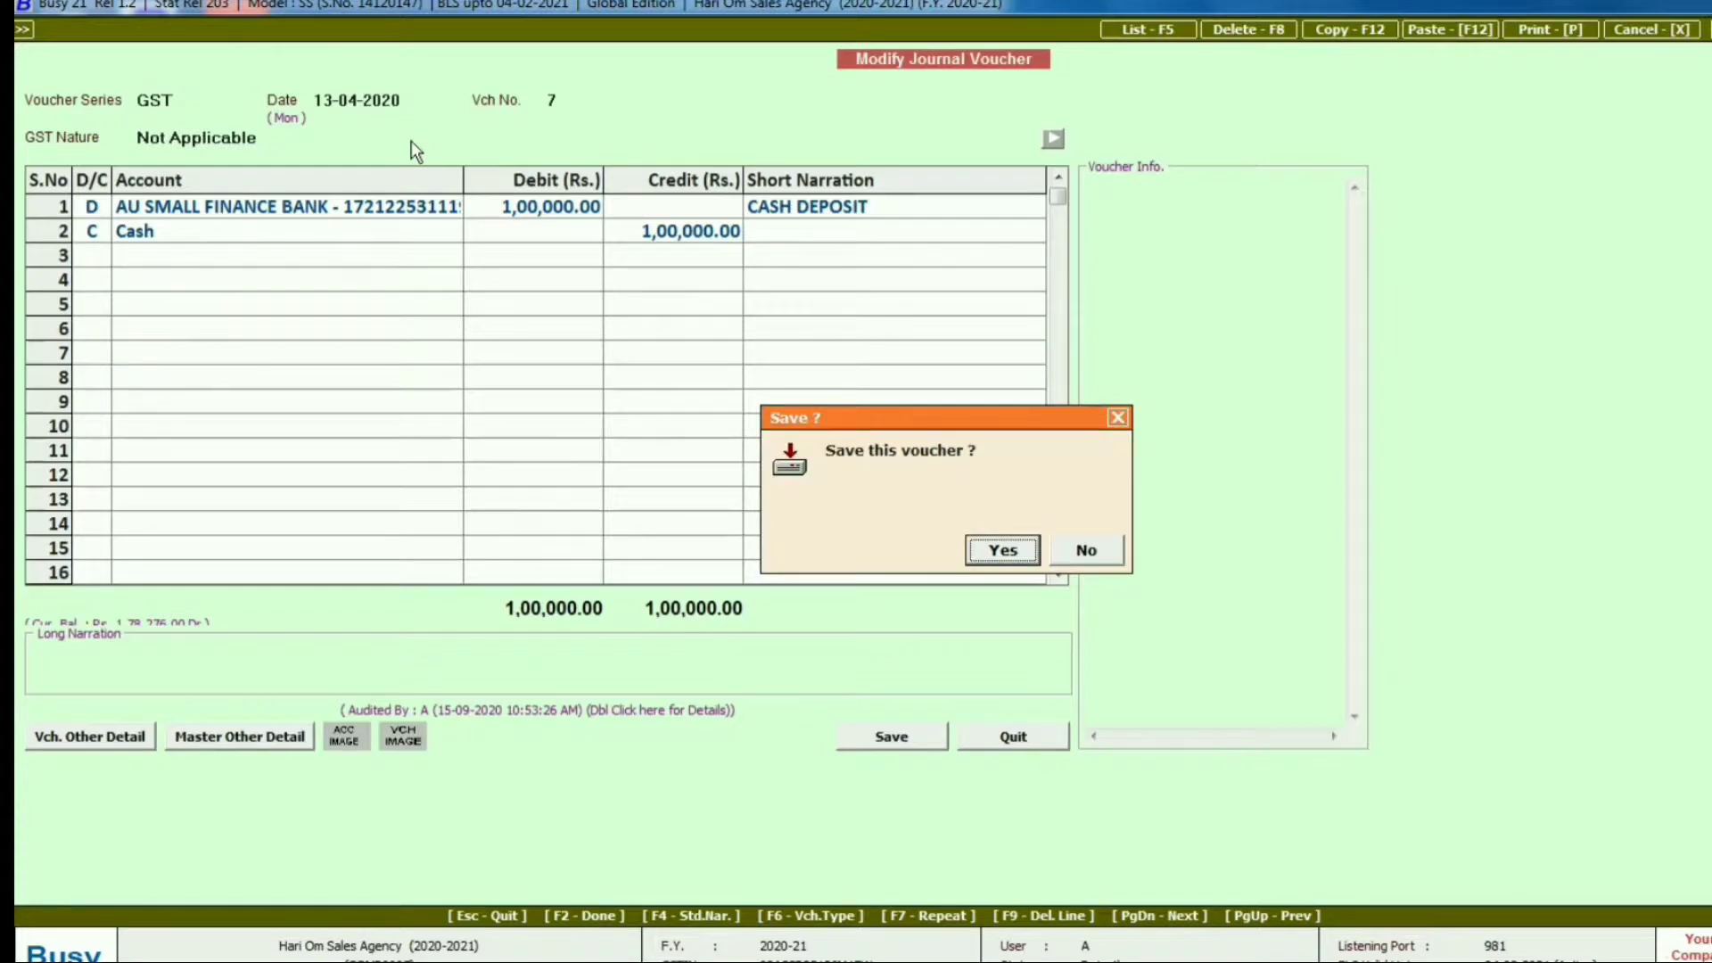
key("Return")
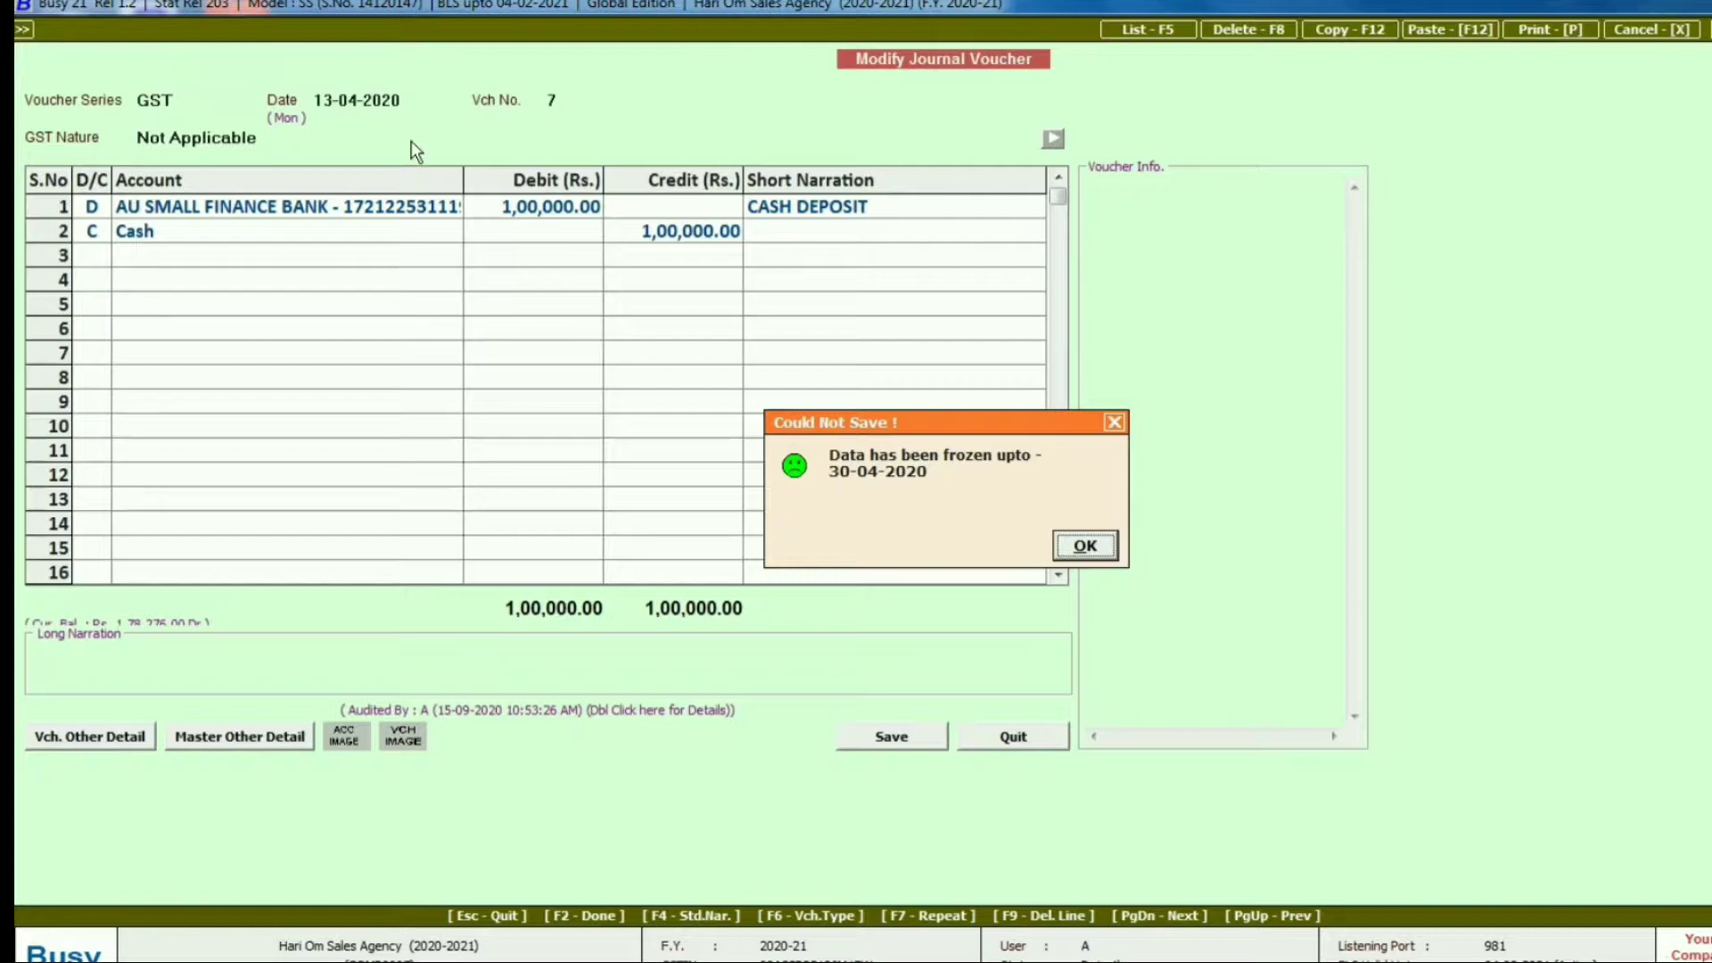
key("Return")
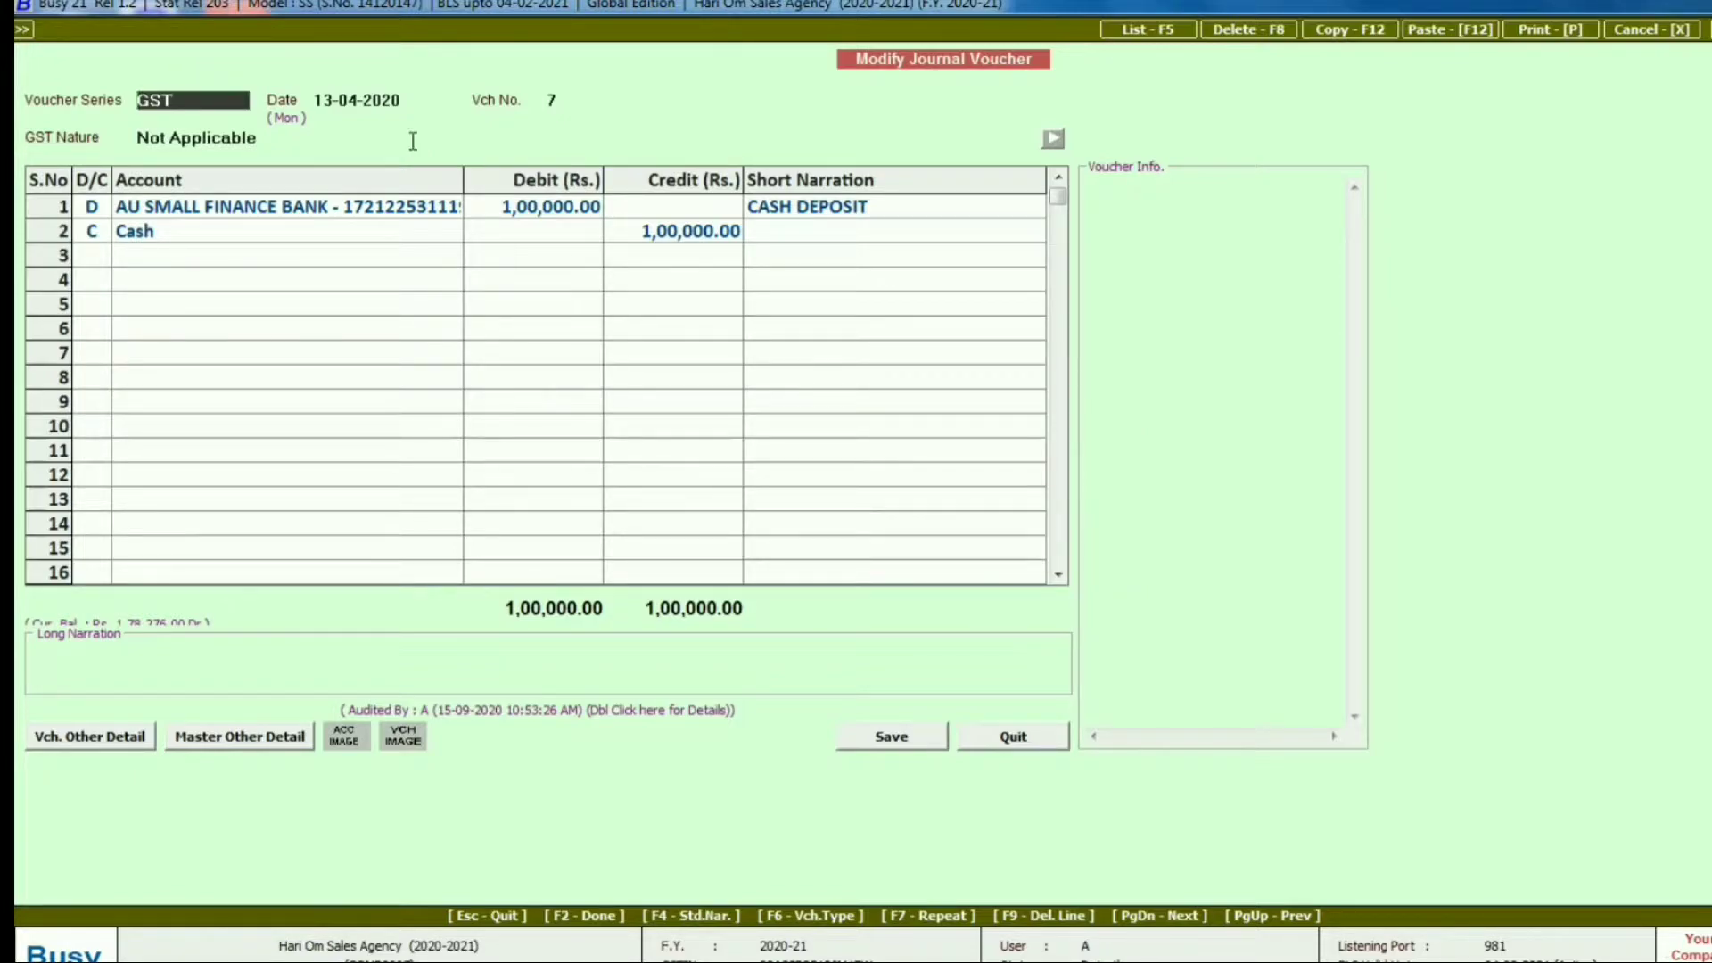
key("Escape")
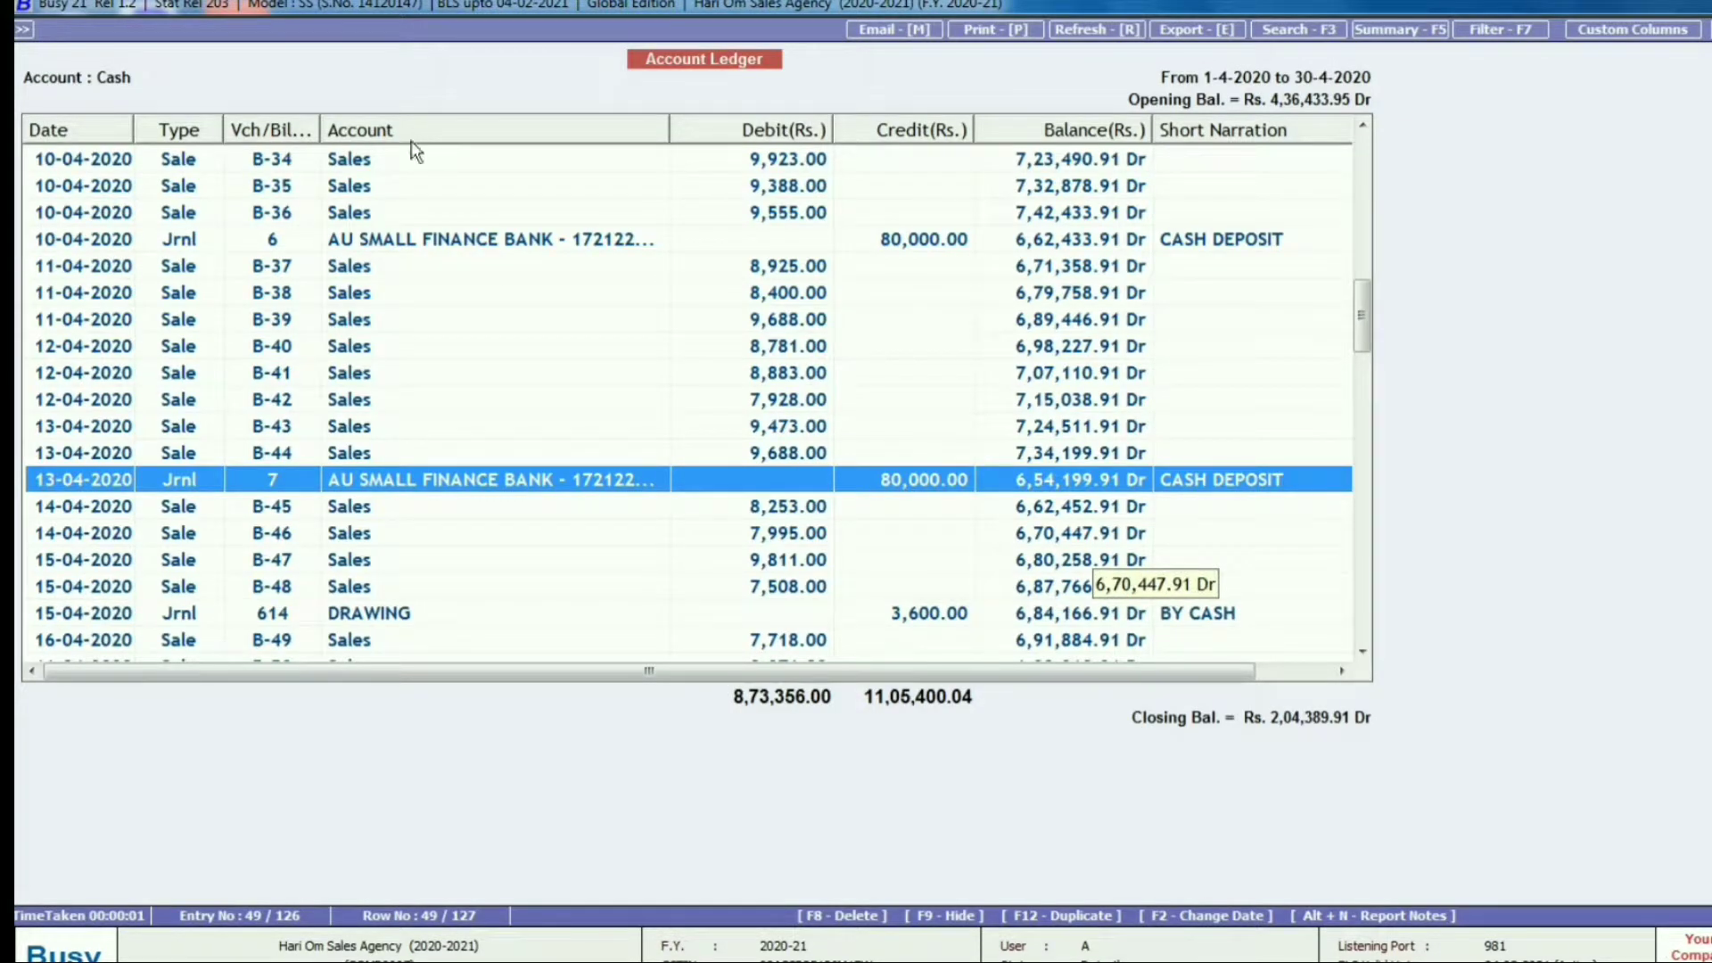
Display the Sales account ledger from 01-04-2020 to 30-04-2020.
key("Escape")
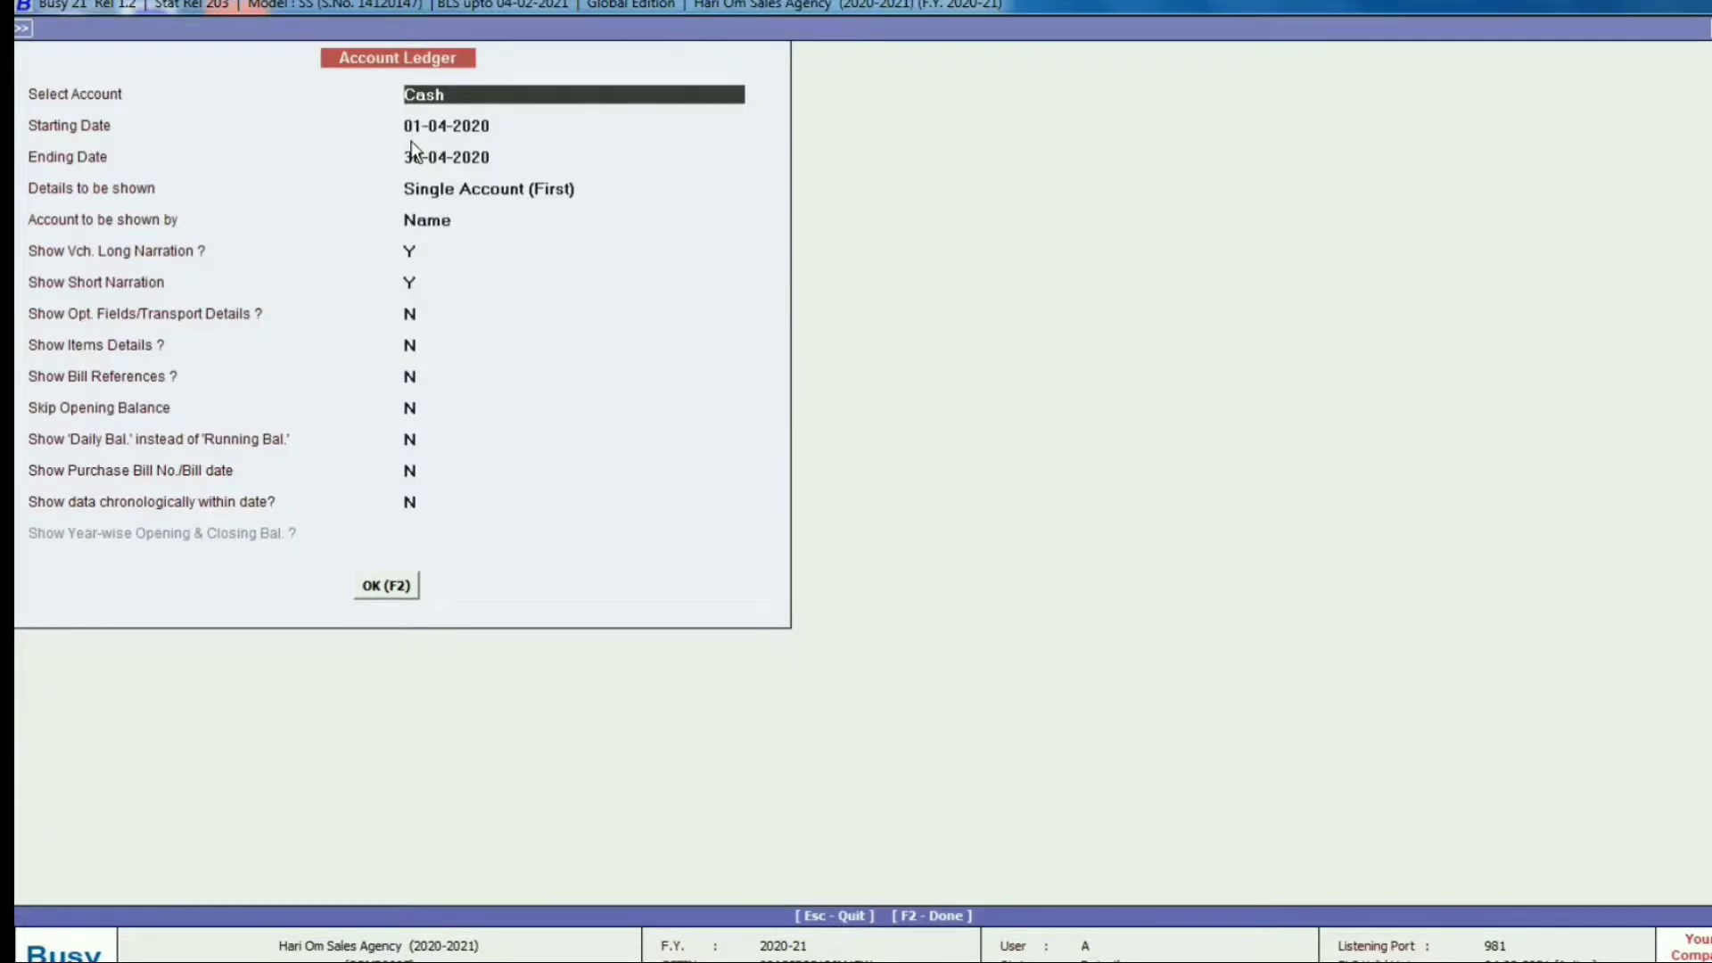
type("sal")
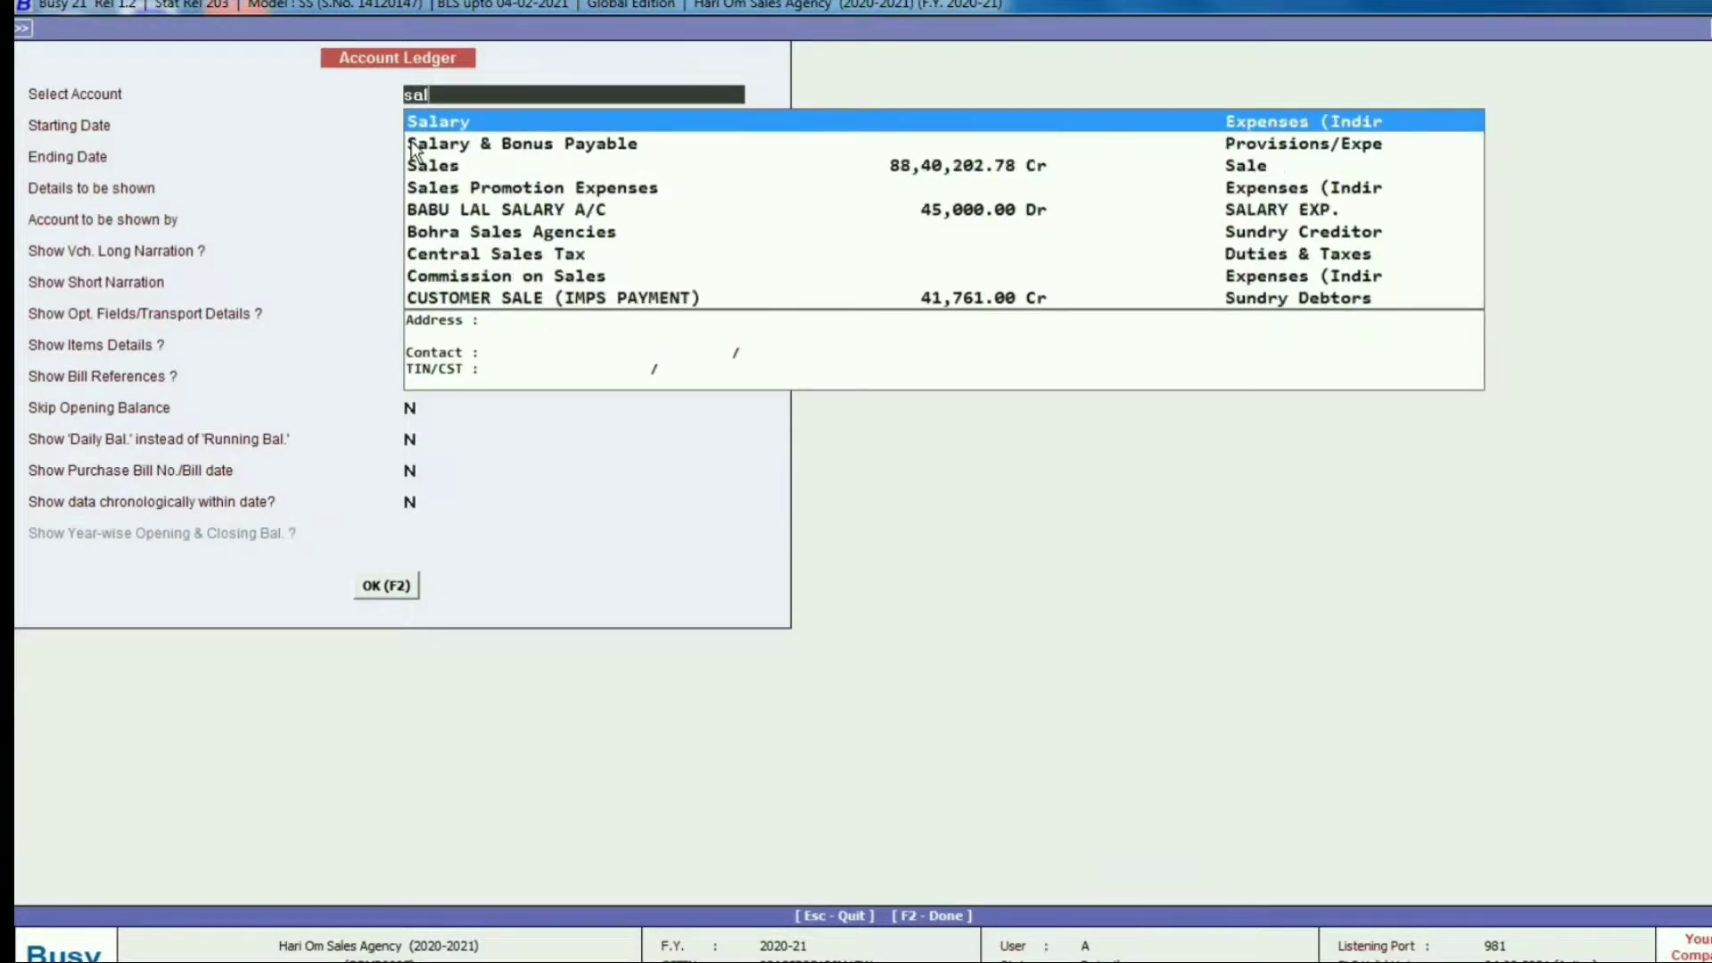
type("es")
key("Return")
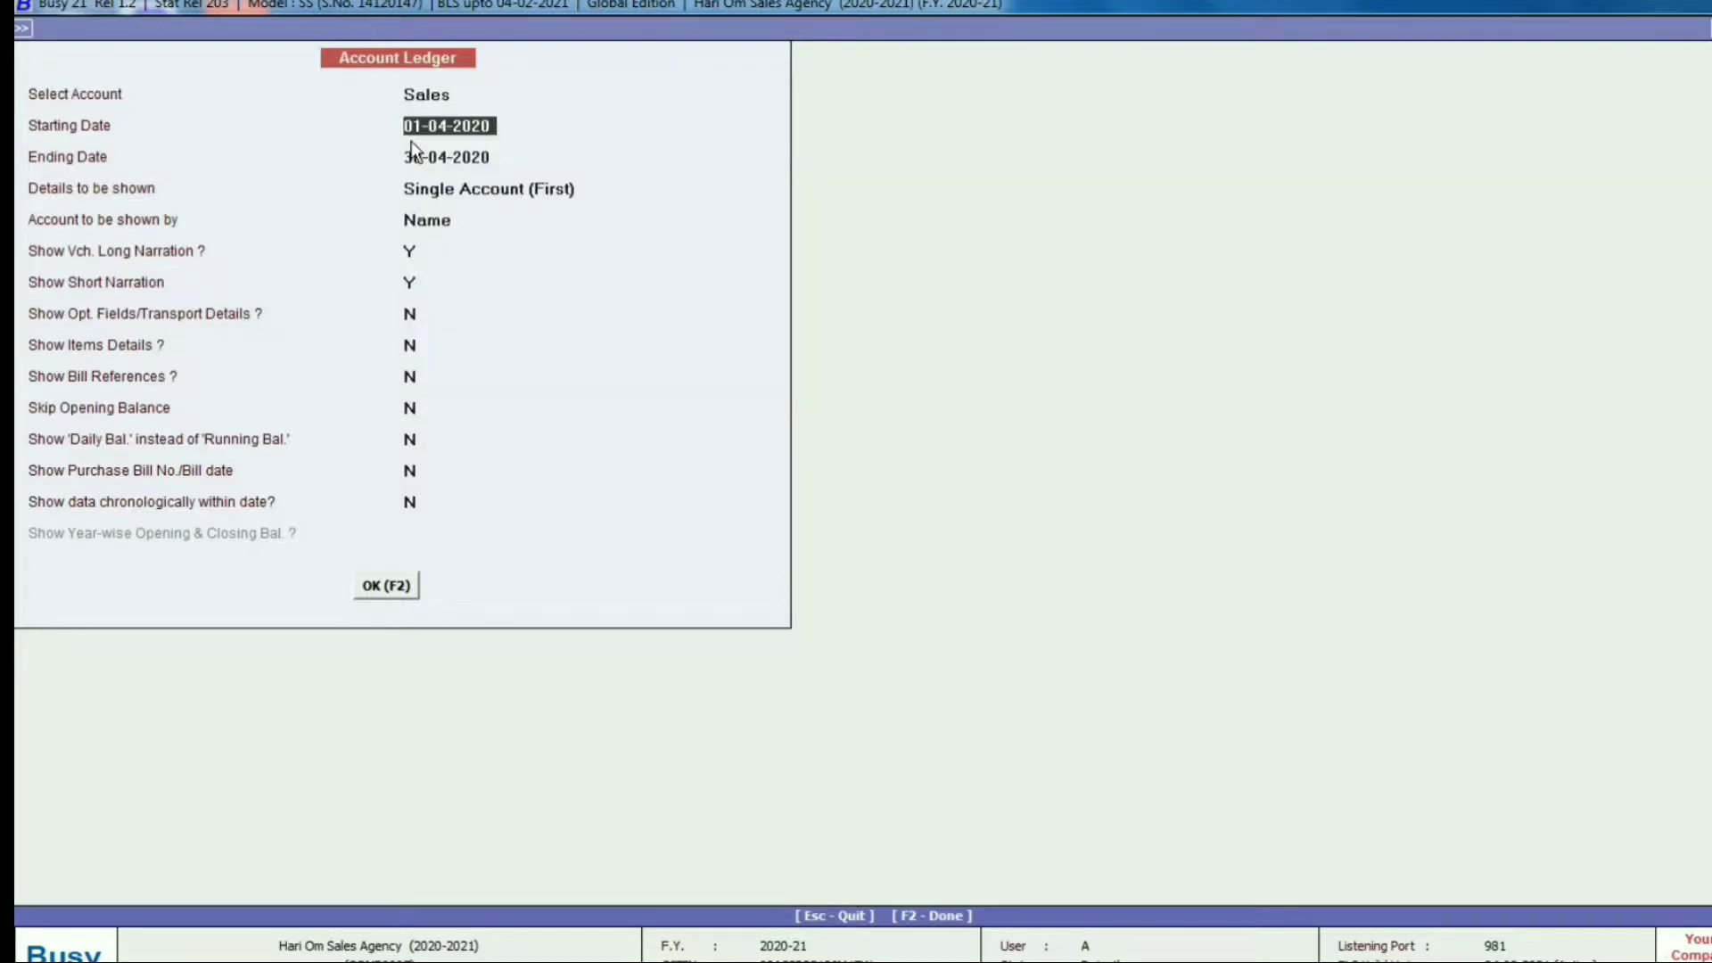
key("F2")
key("F2")
type("01.04")
key("Return")
type("30.04")
key("Return")
key("F2")
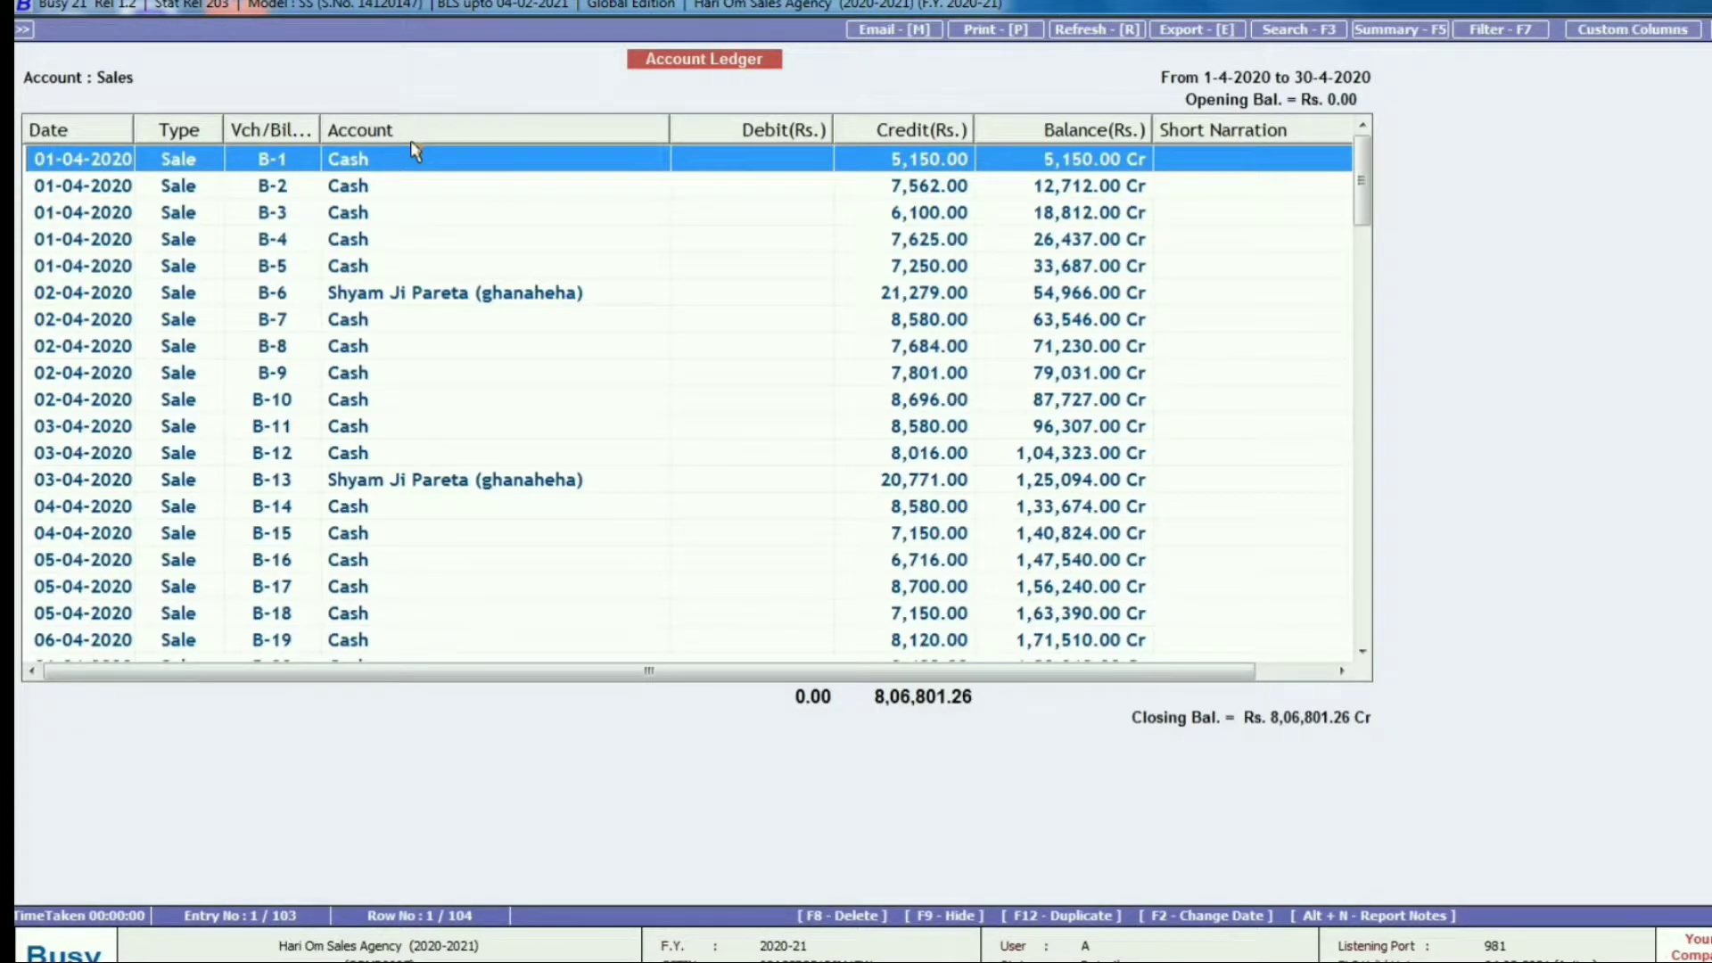
Open the sales voucher B-1 dated 01-04-2020 and set the quantity of Ag. Dhoop Mid. Mix 30 to 2.
key("Return")
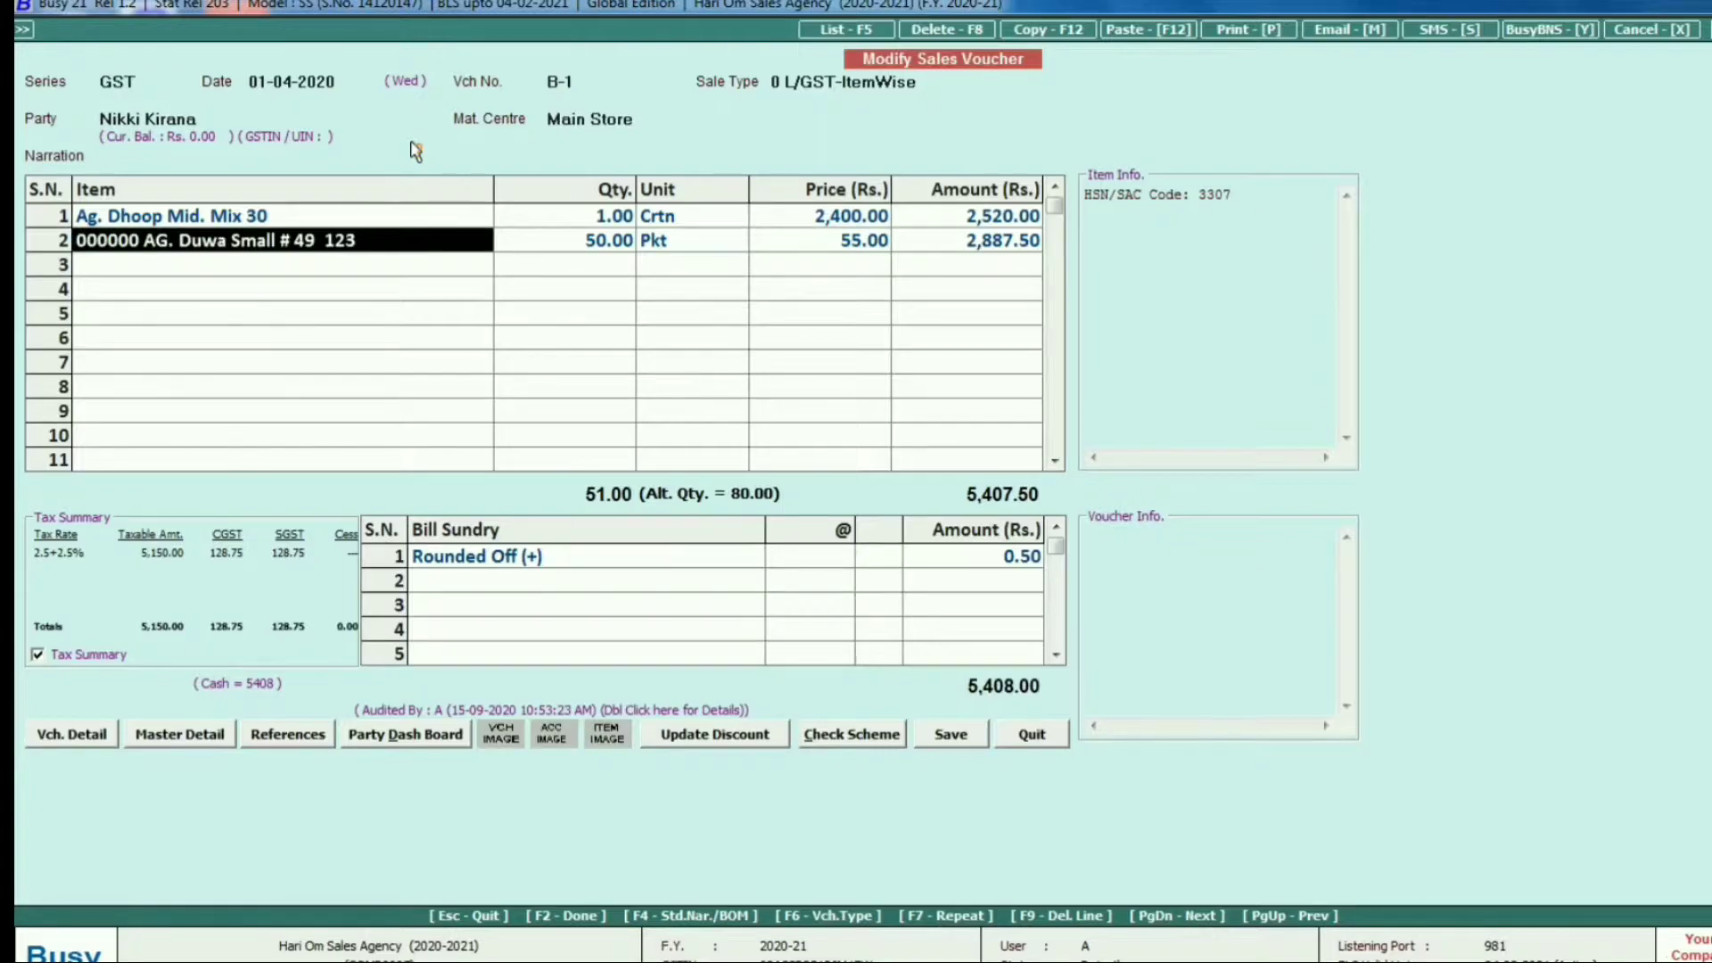
key("Up")
key("Right")
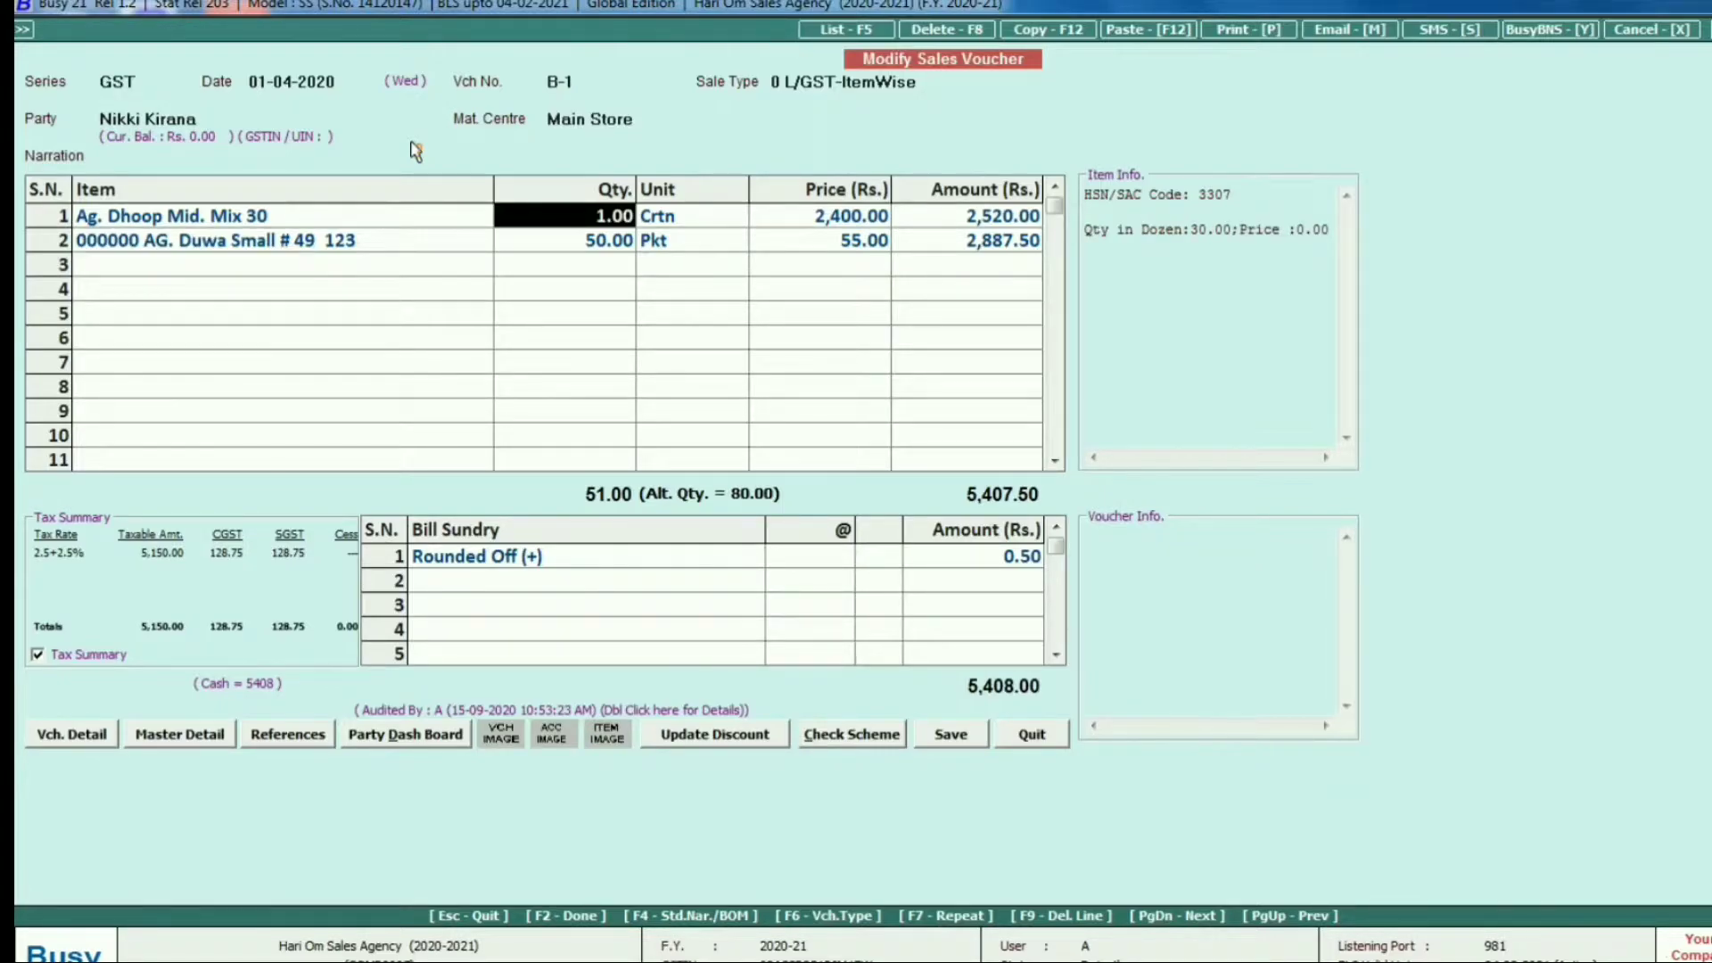
type("2")
key("Return")
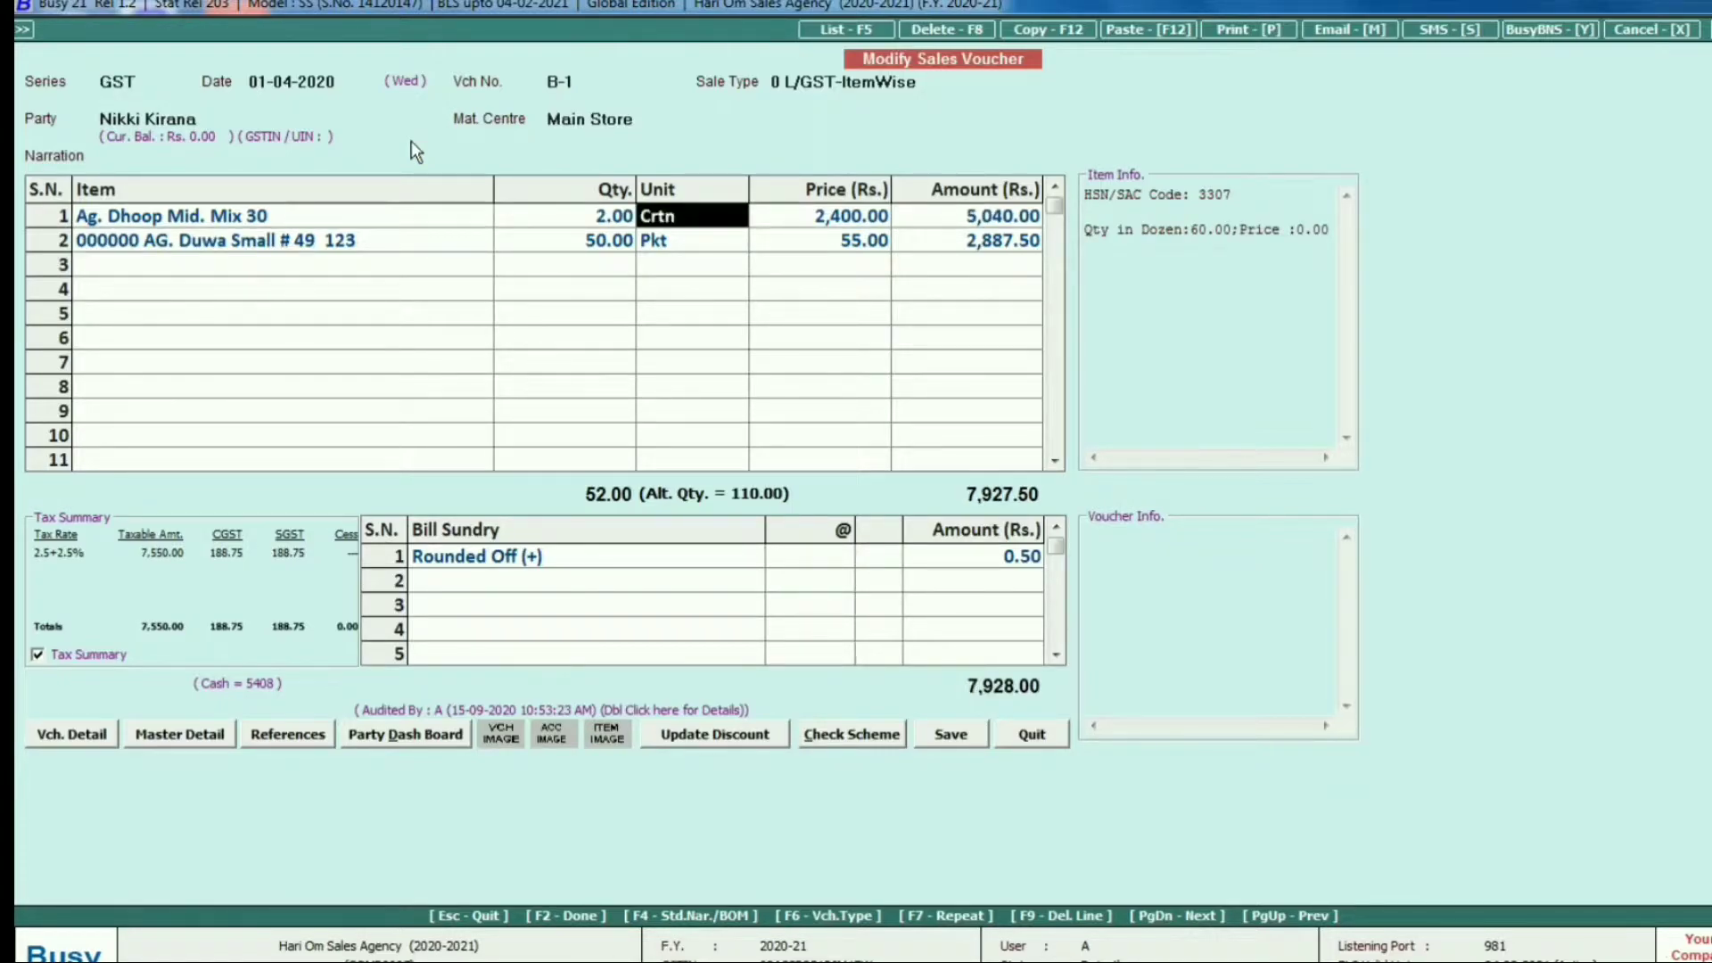
Try to save the modified sales voucher B-1, then leave it without saving.
key("F2")
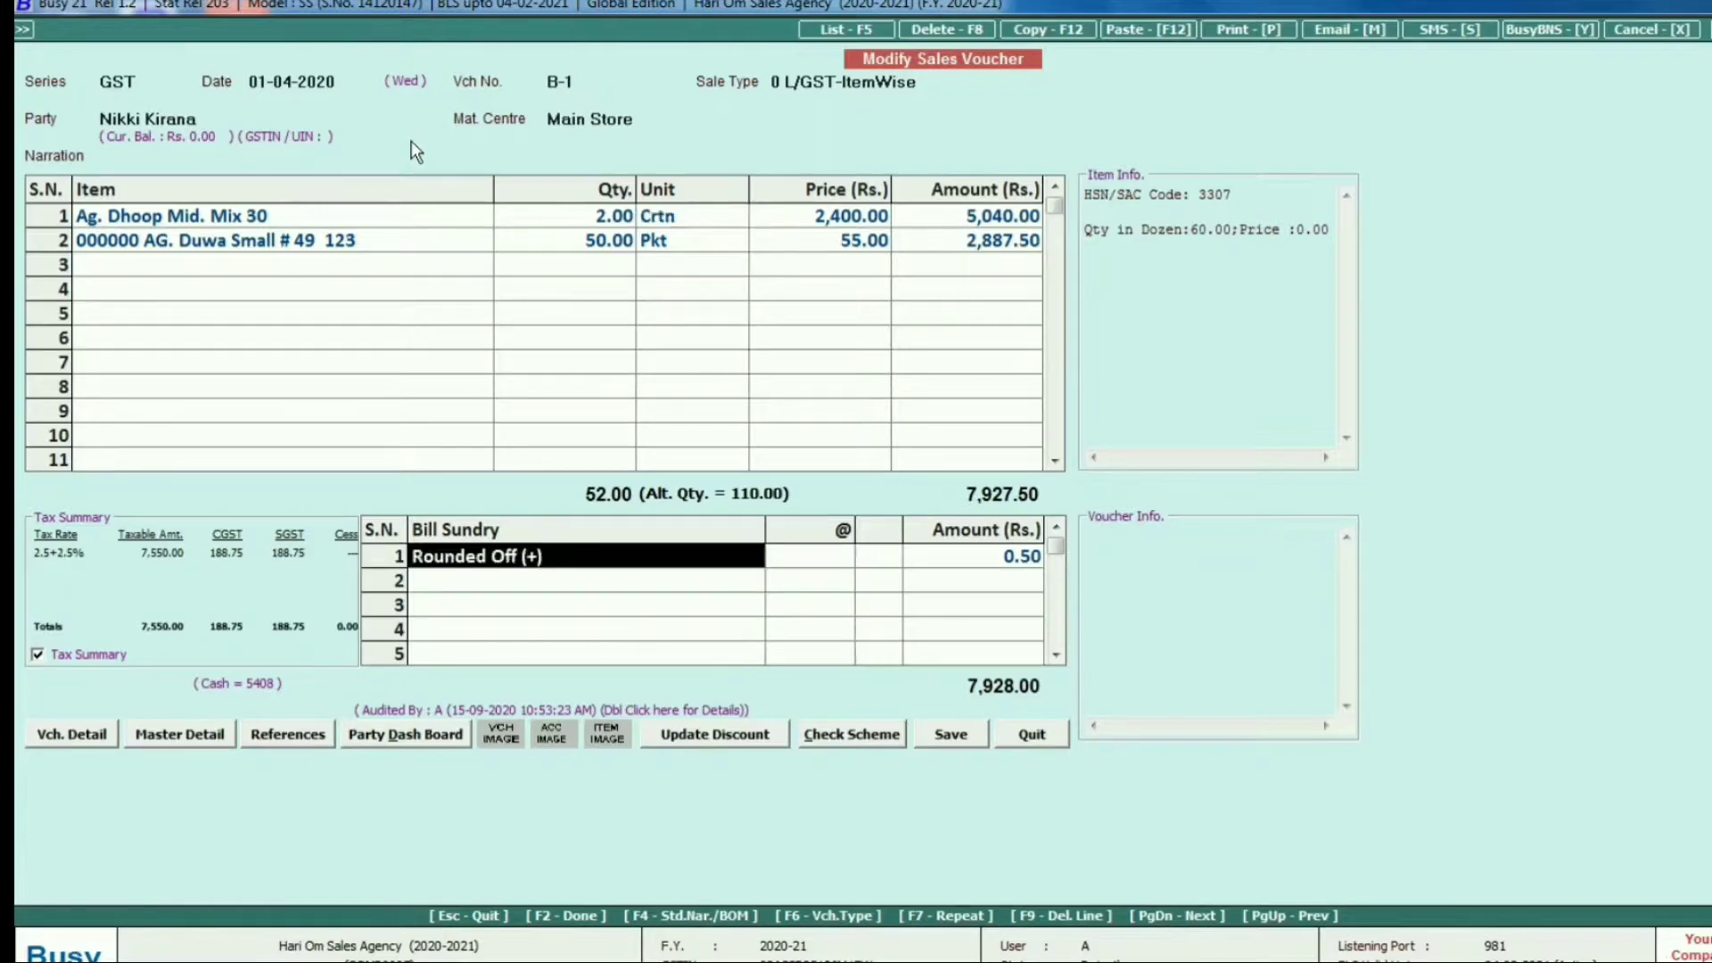
key("F2")
key("F2")
key("Left")
key("Return")
key("Left")
key("Return")
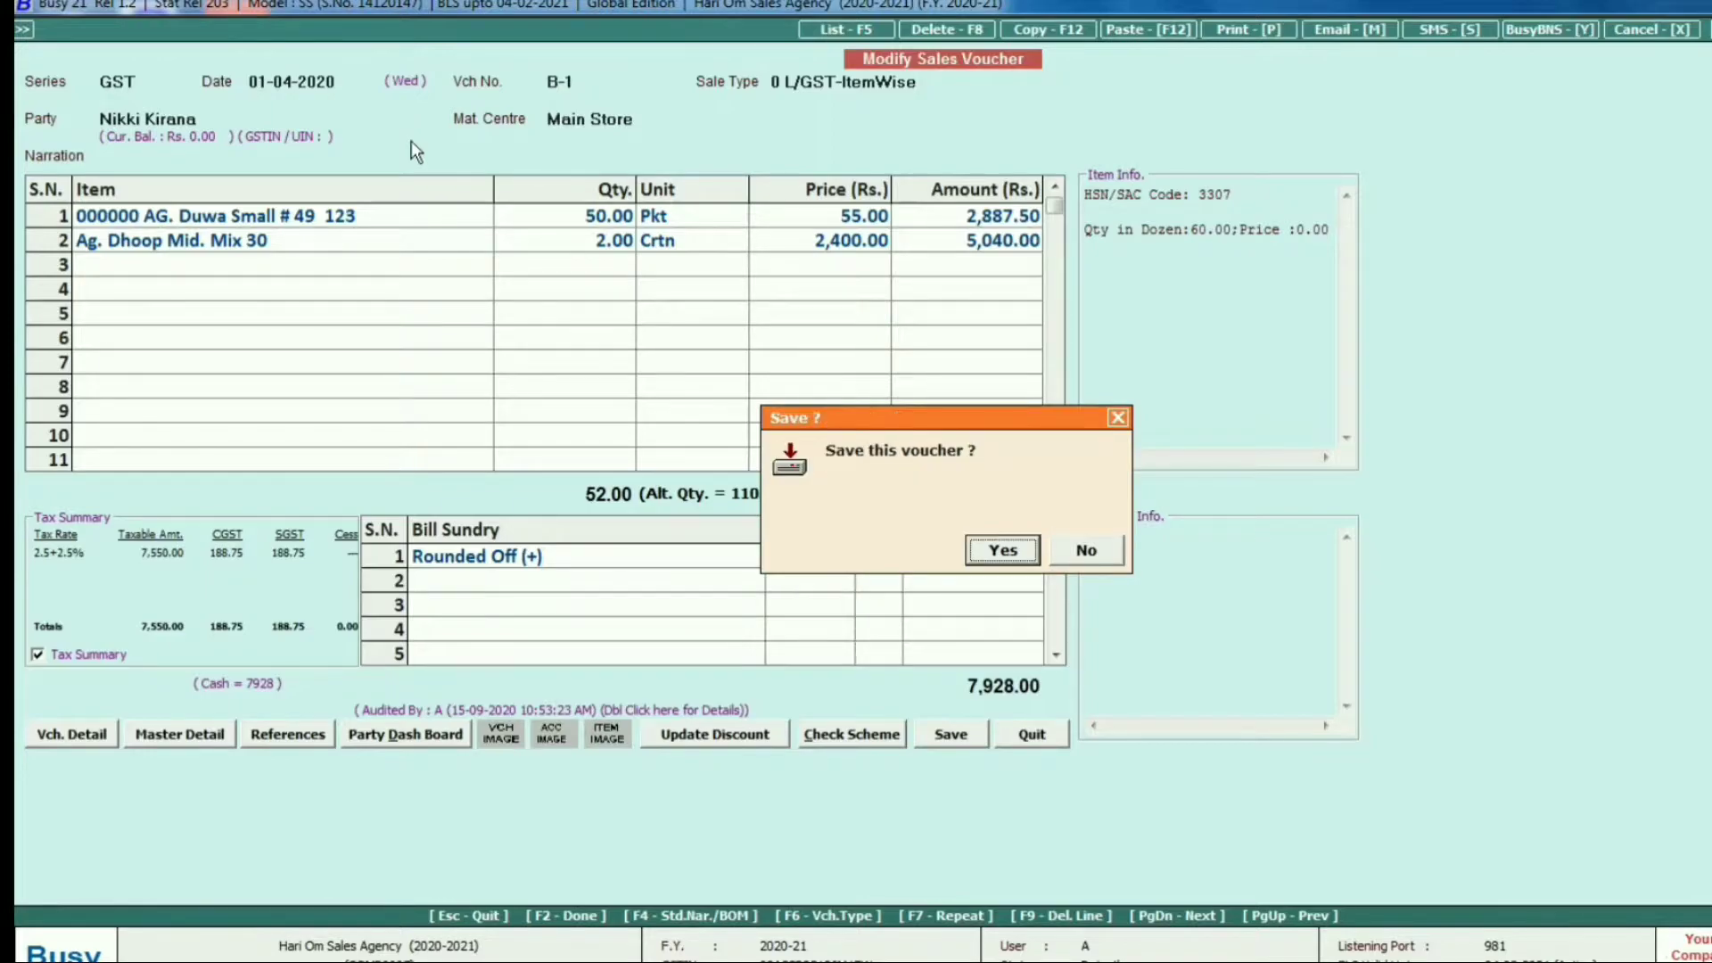
key("Return")
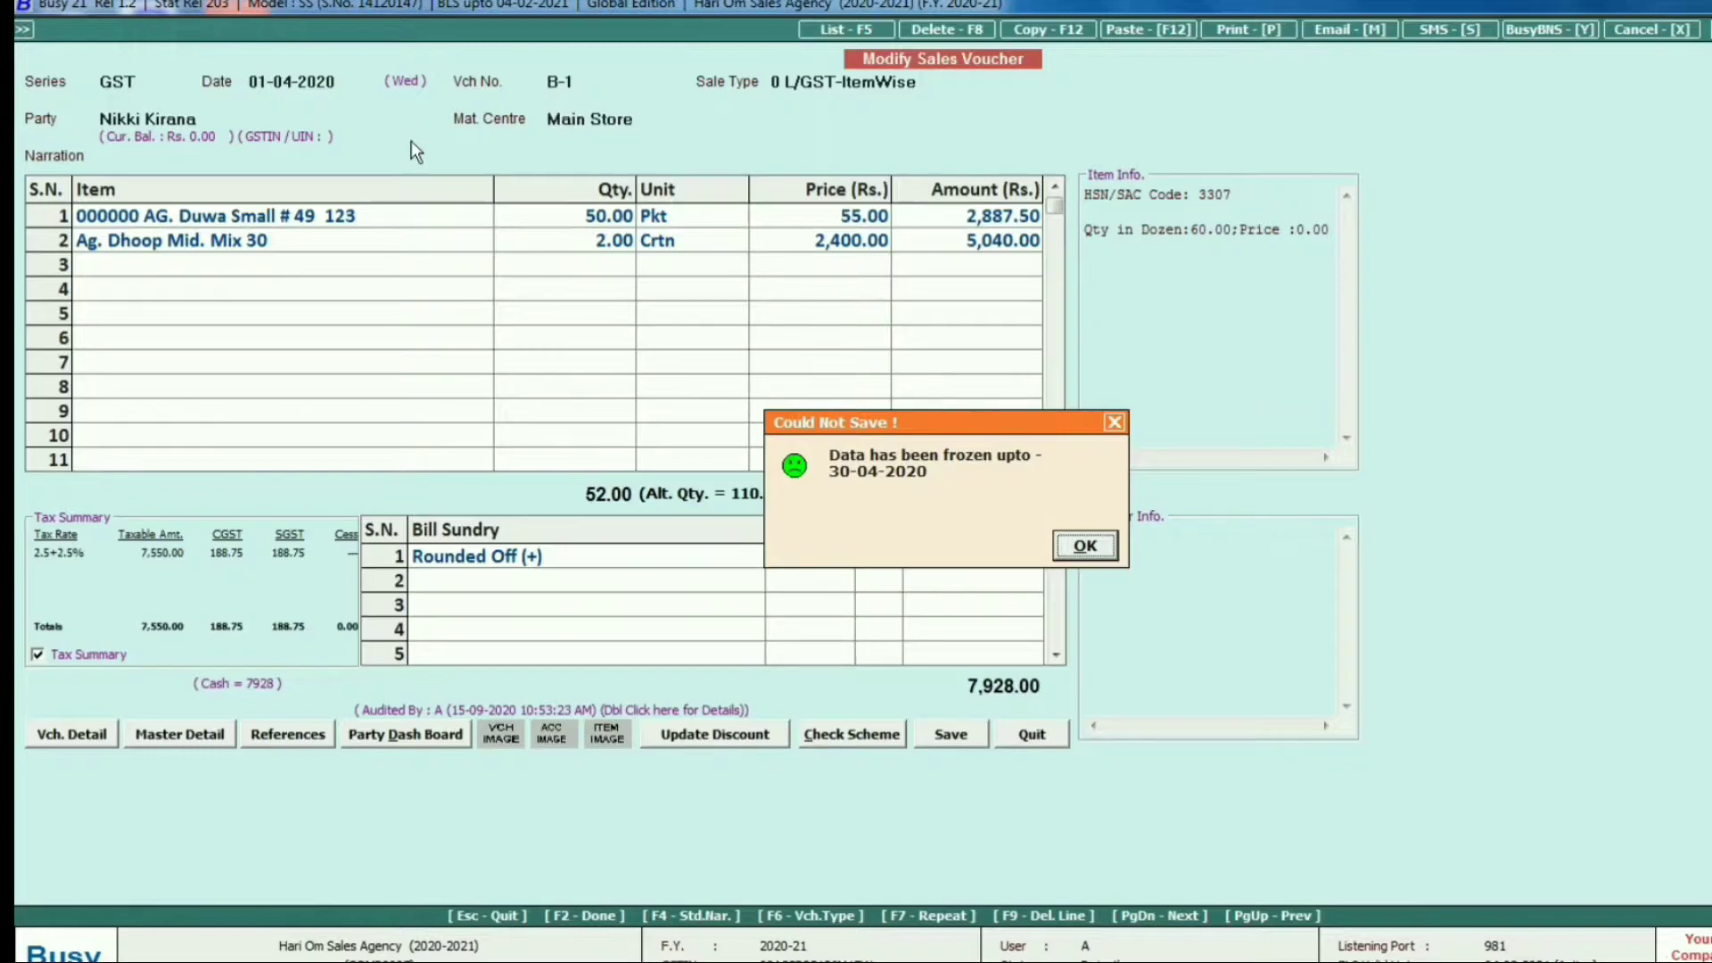
key("Return")
key("Escape")
key("Return")
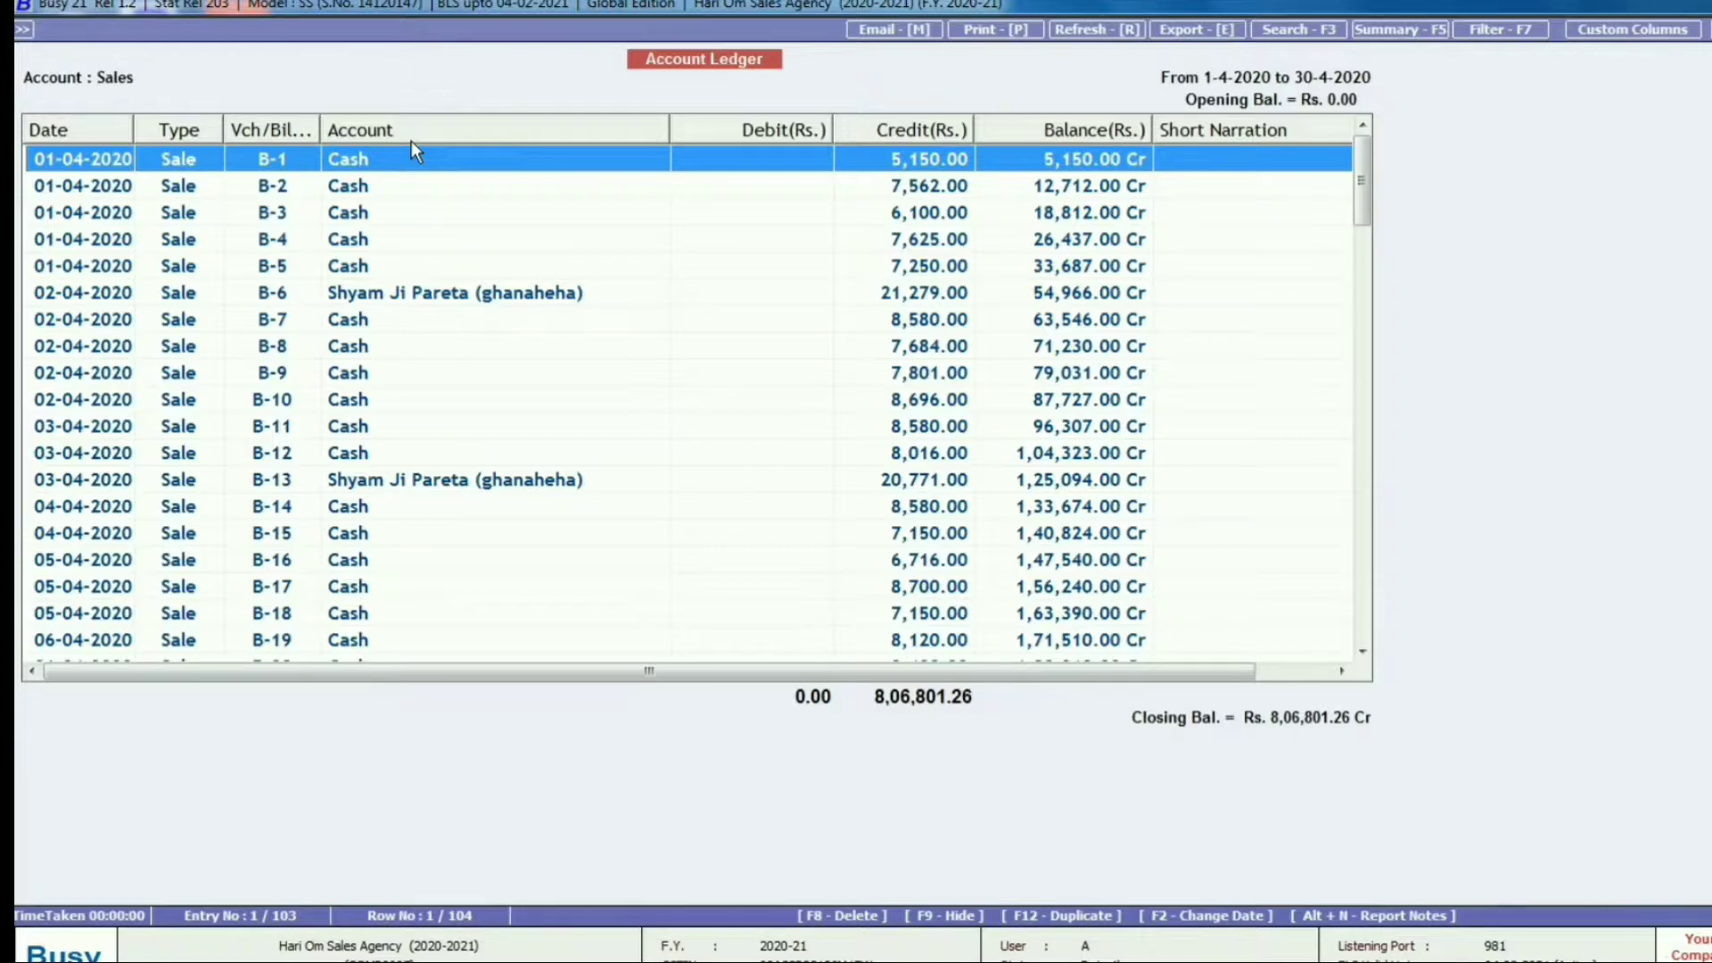
Reopen the sales voucher B-1 and try to cancel it, then leave the voucher and the Sales ledger.
key("Return")
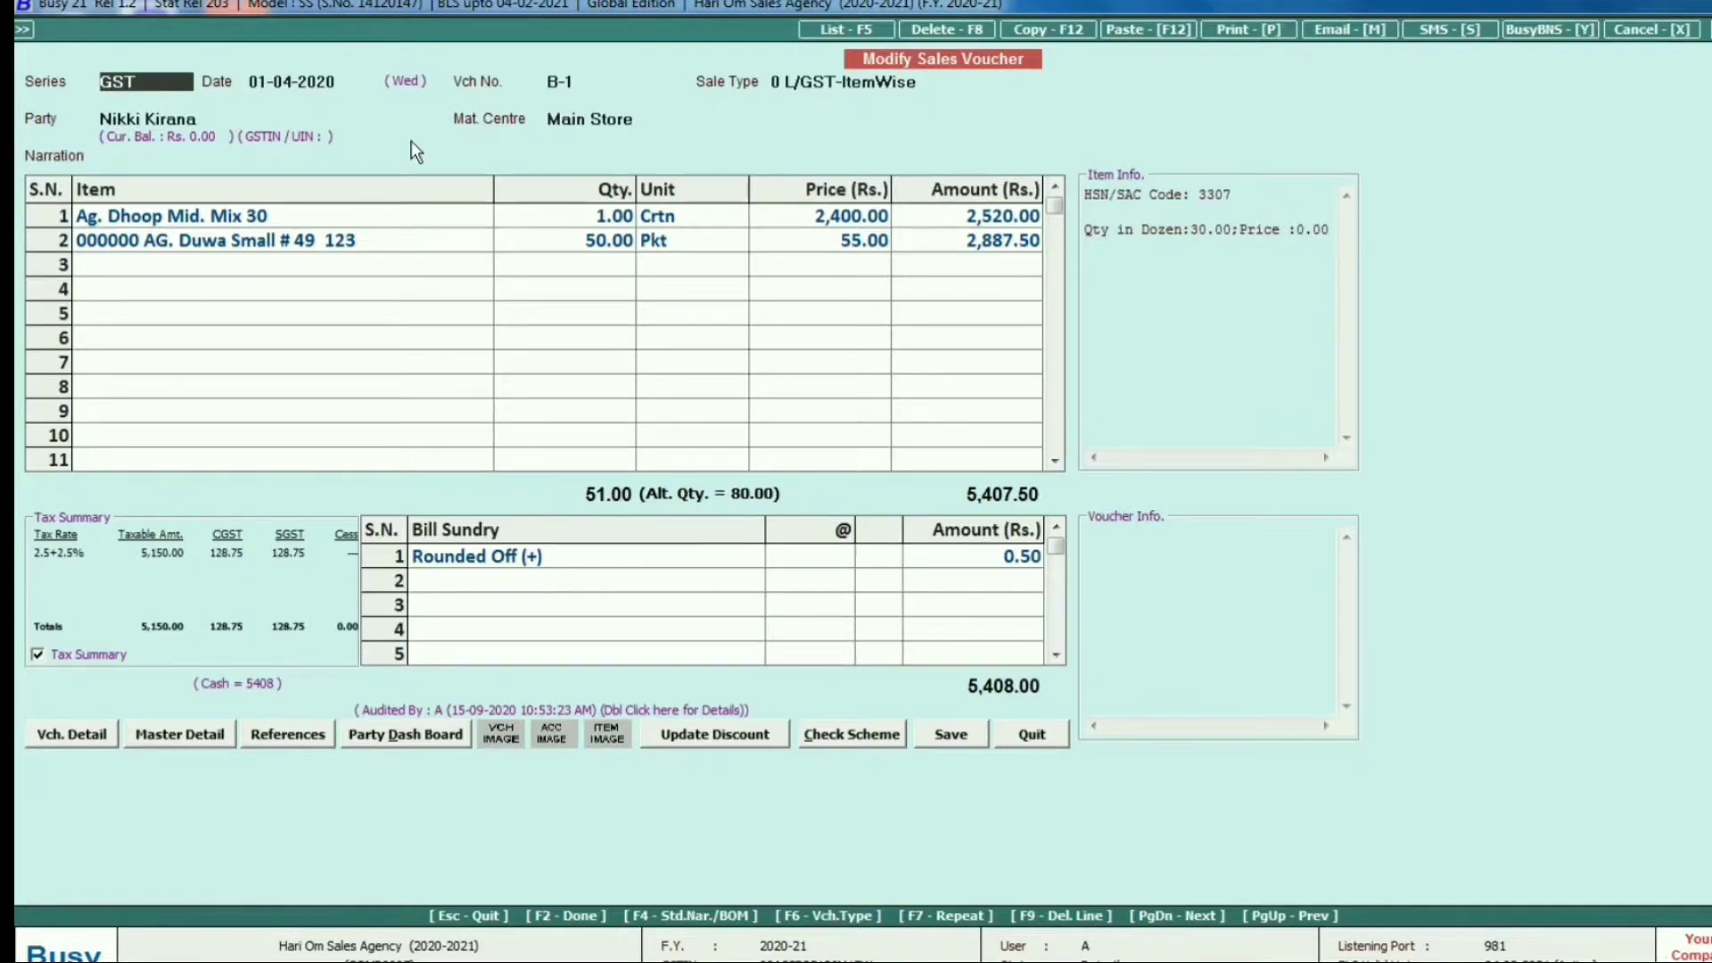
key("alt+x")
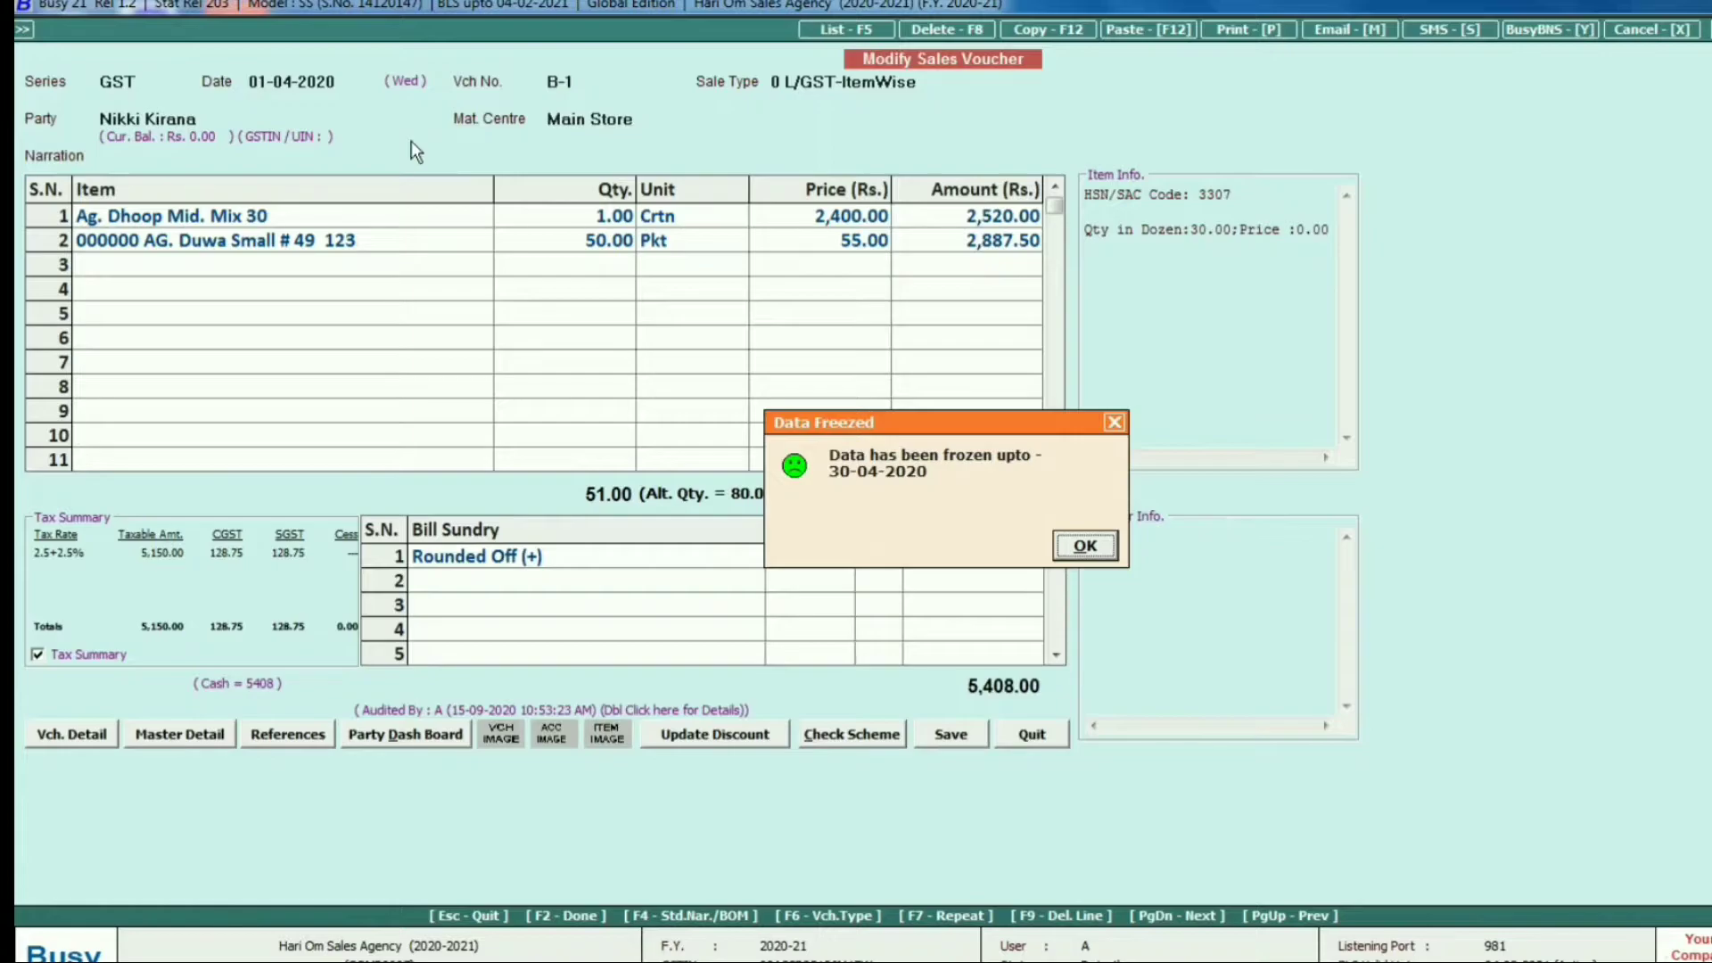
key("Return")
key("Escape")
key("Escape")
key("Escape")
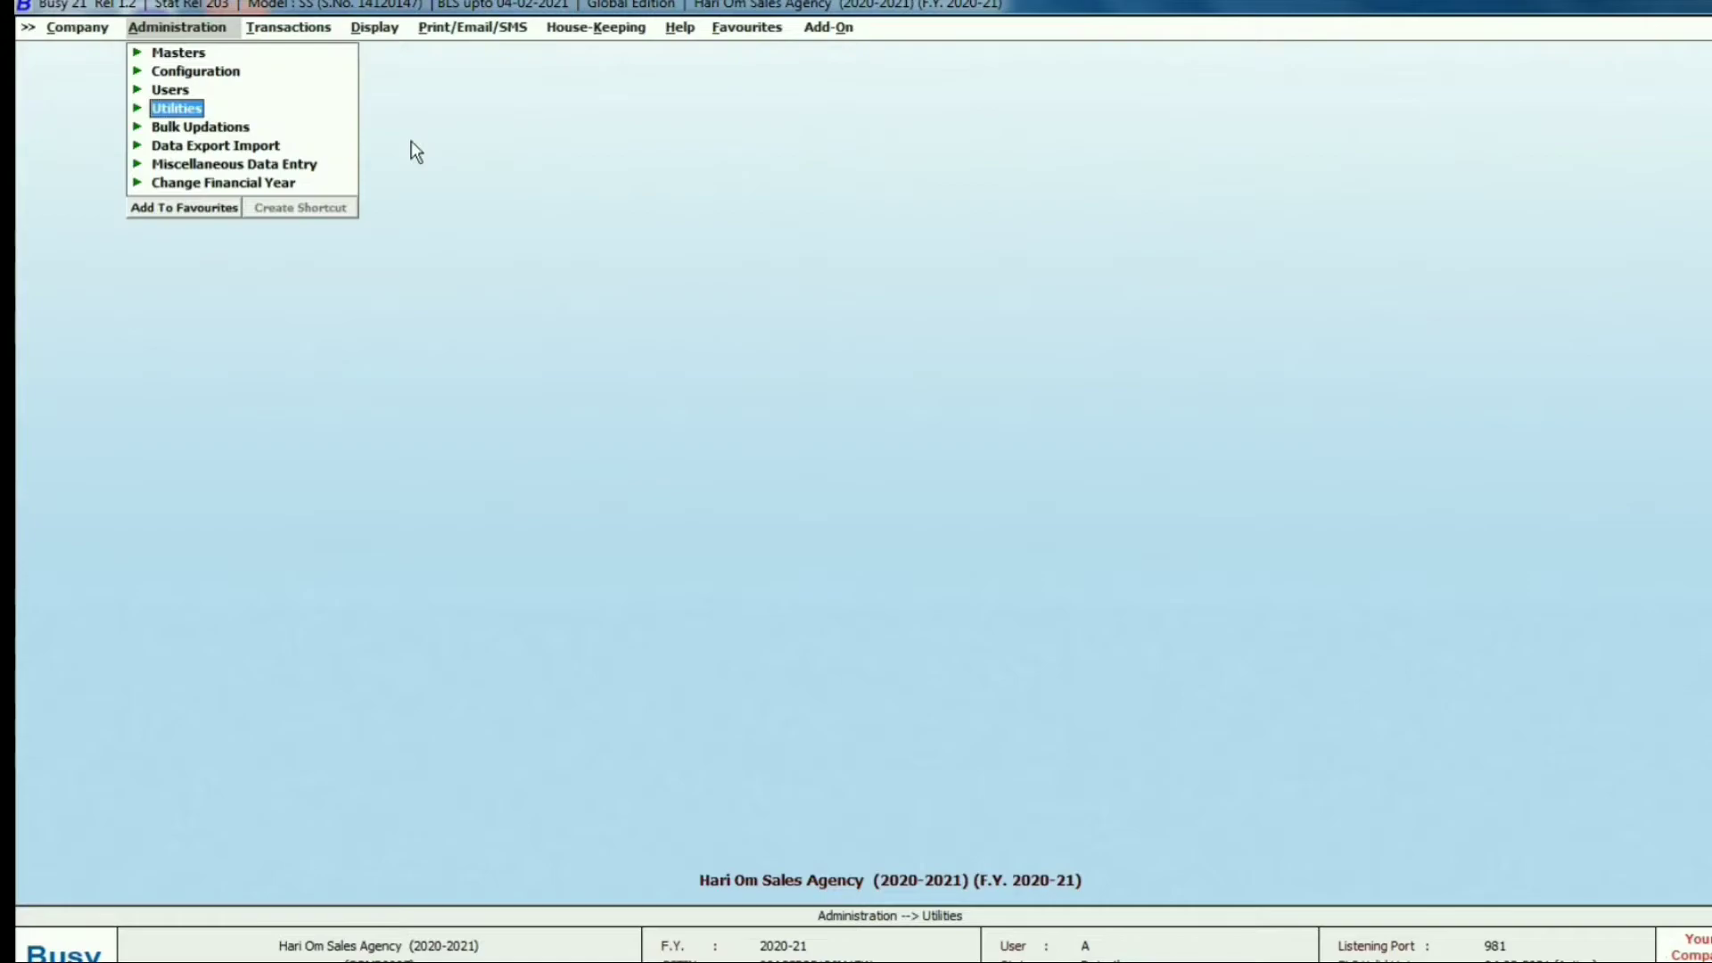
Set the full data freezing date to 31-12-2020 and save it.
key("Return")
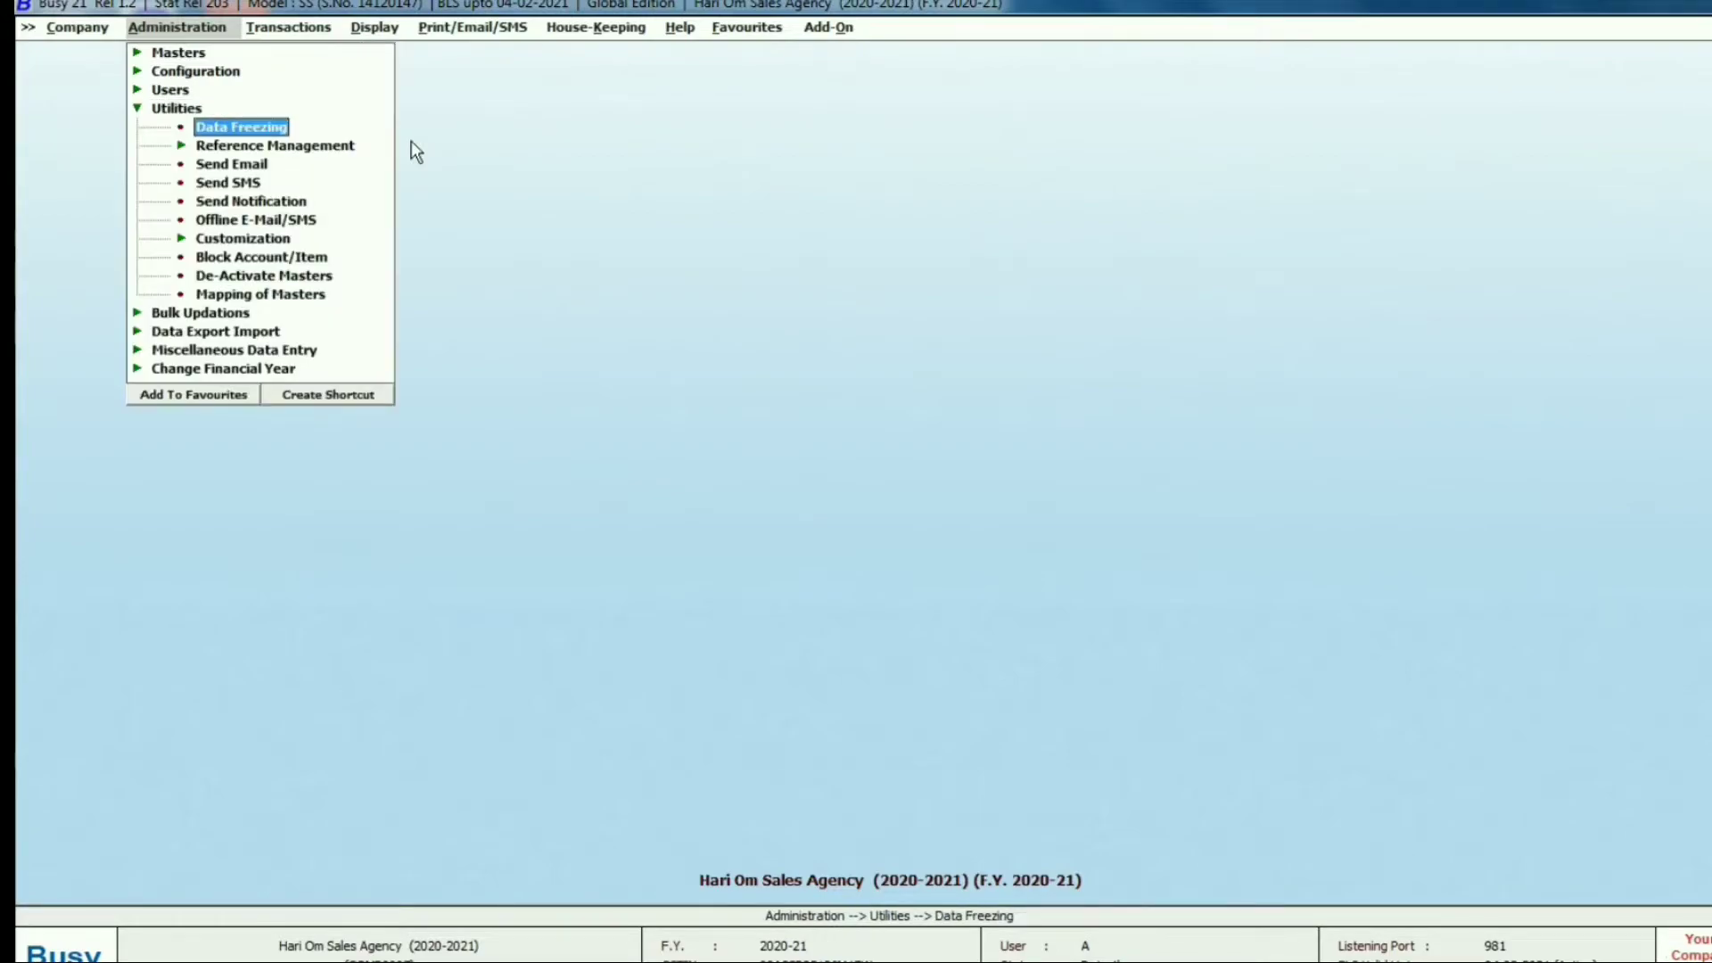
key("Return")
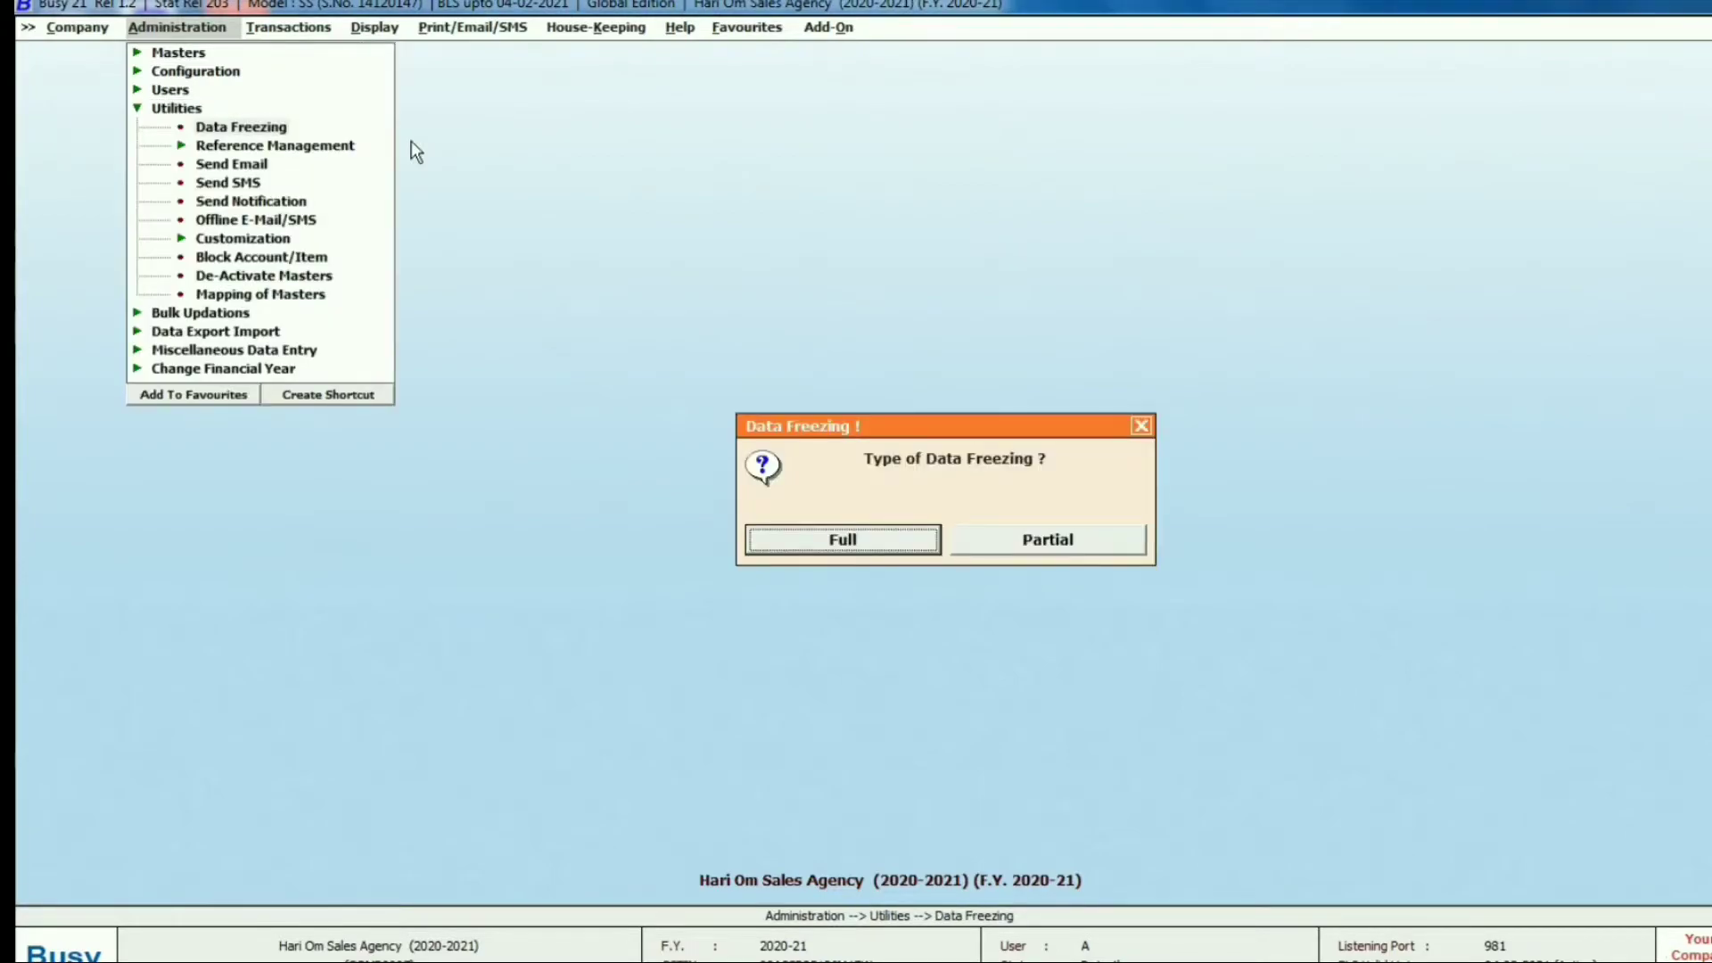
key("Return")
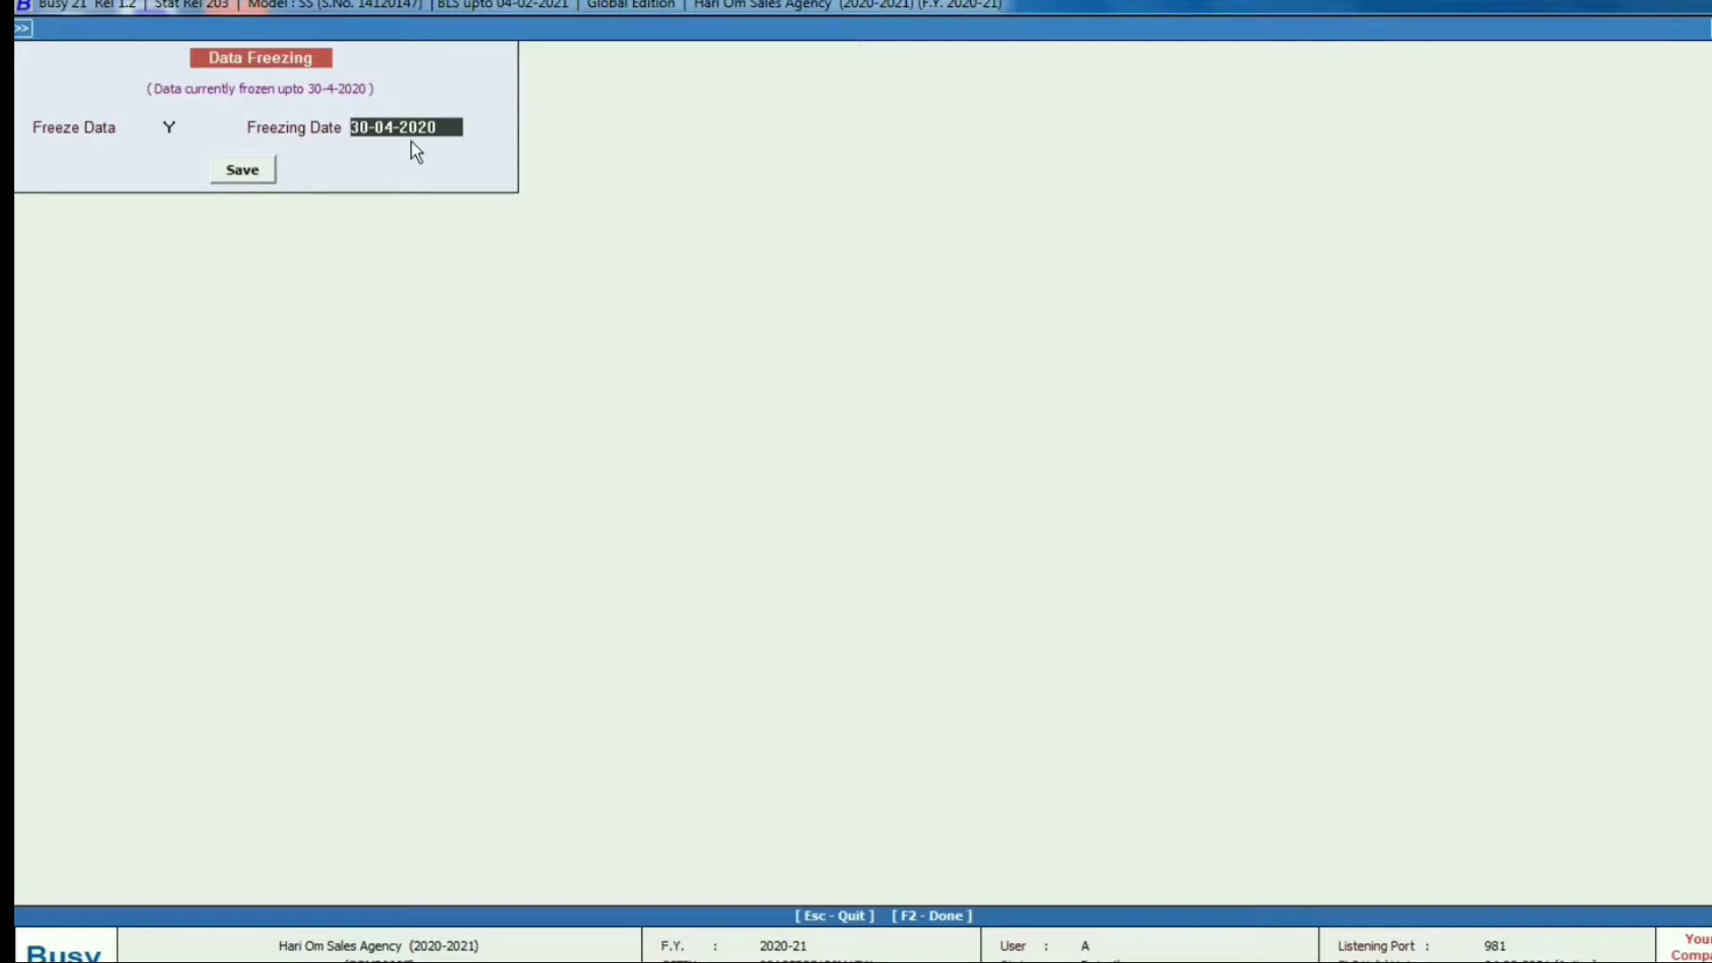
type("31.12.2020")
key("Return")
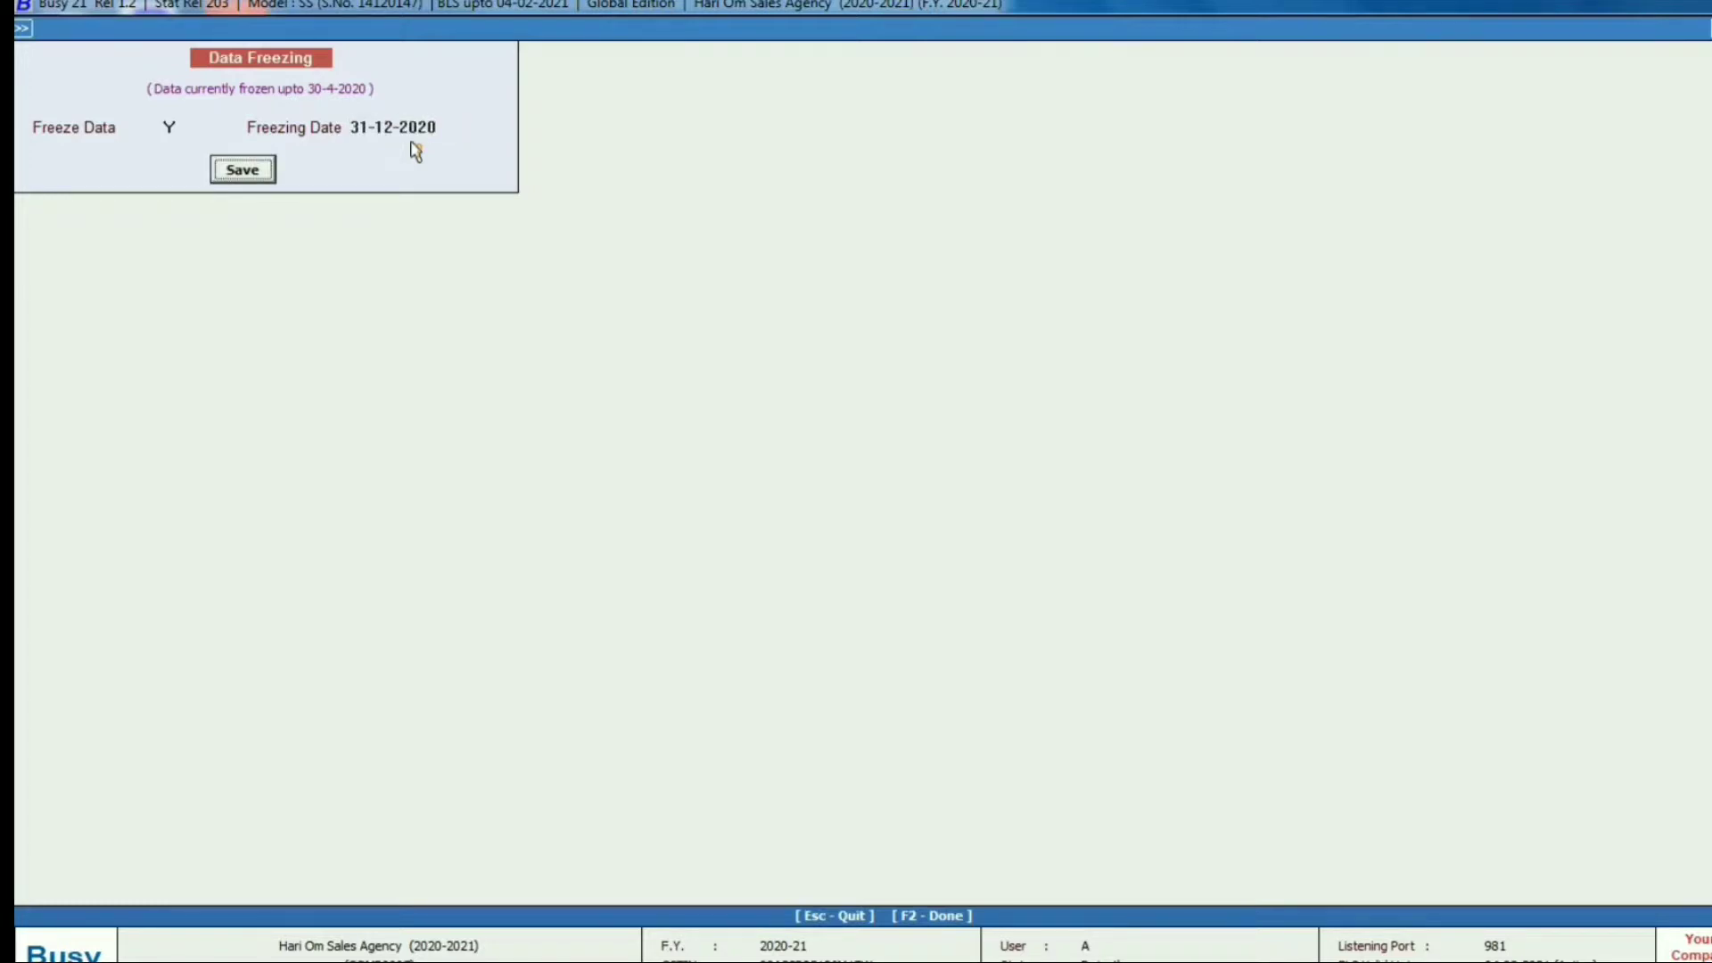
key("Return")
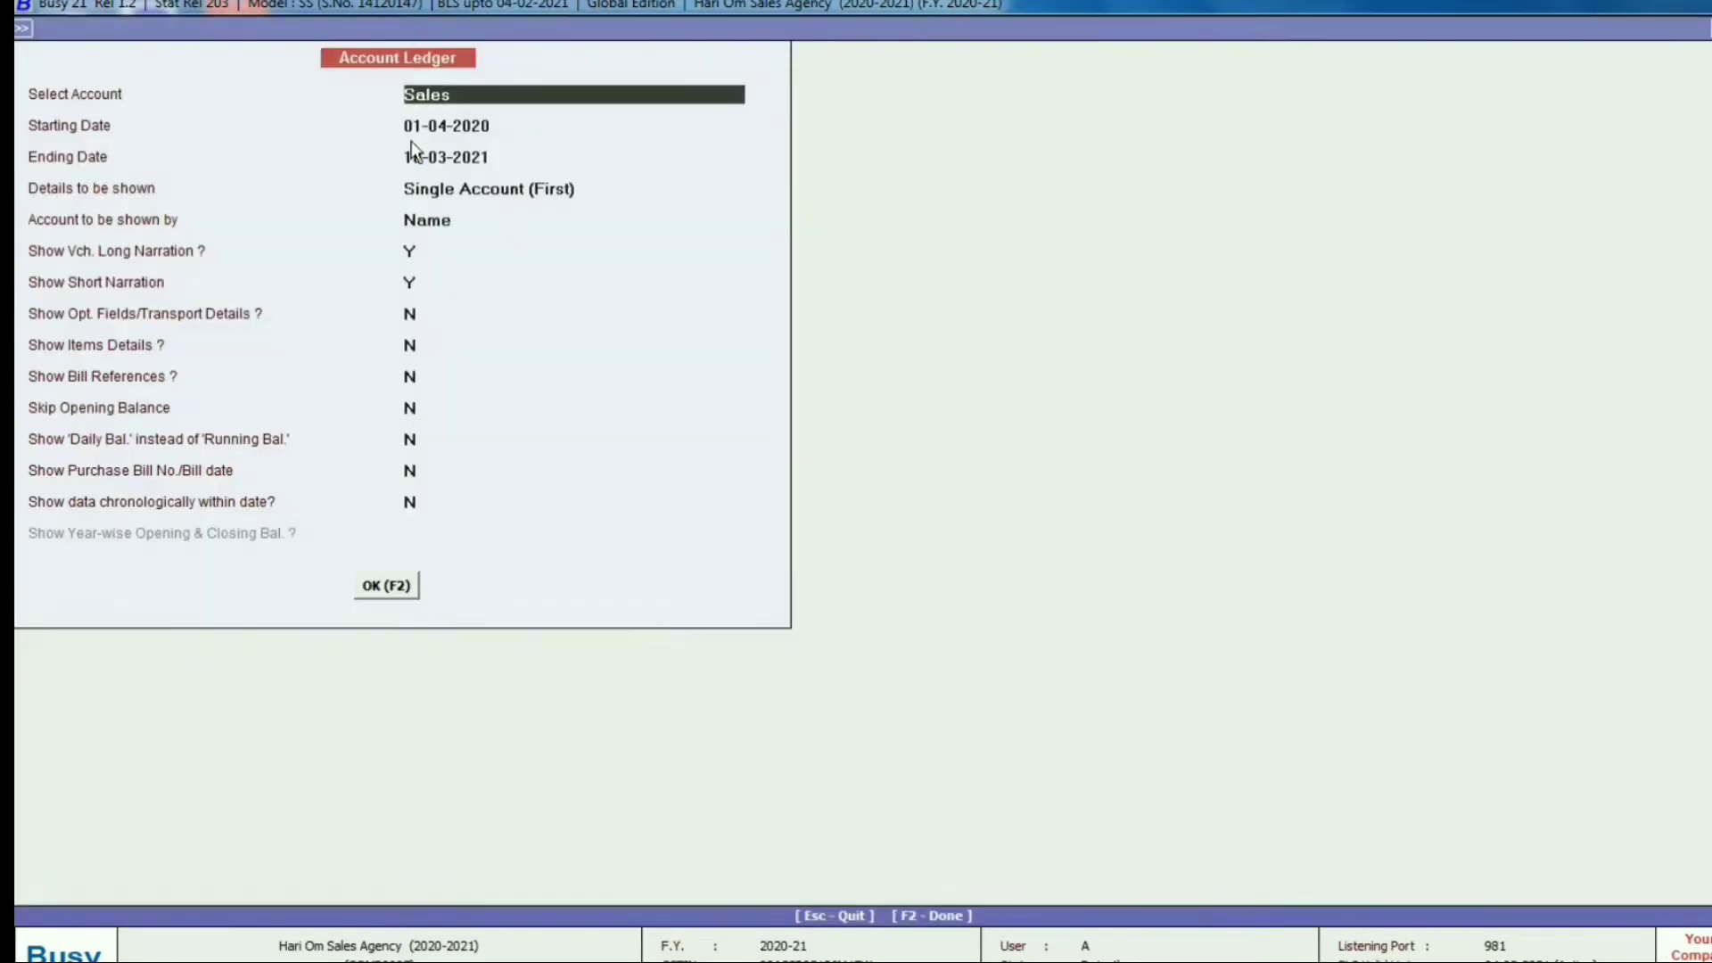
Display the Sales account ledger from 01-12-2020 to 31-12-2020.
key("F2")
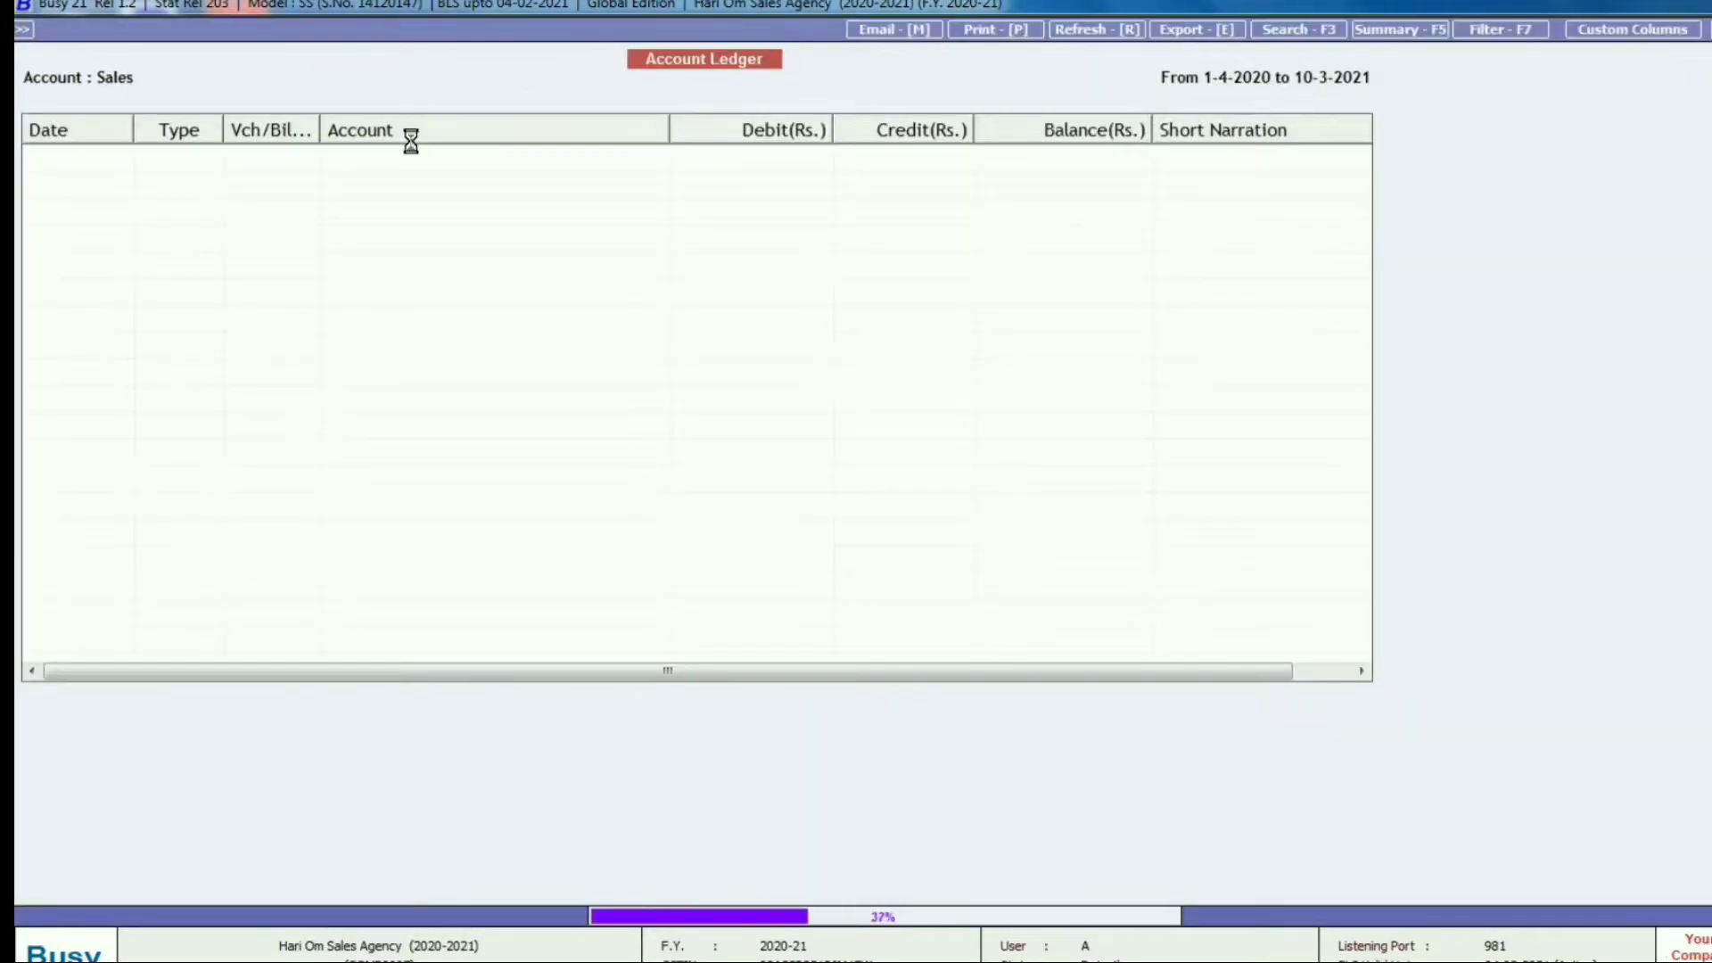
key("F2")
type("1-12")
key("Return")
type("31-12")
key("Return")
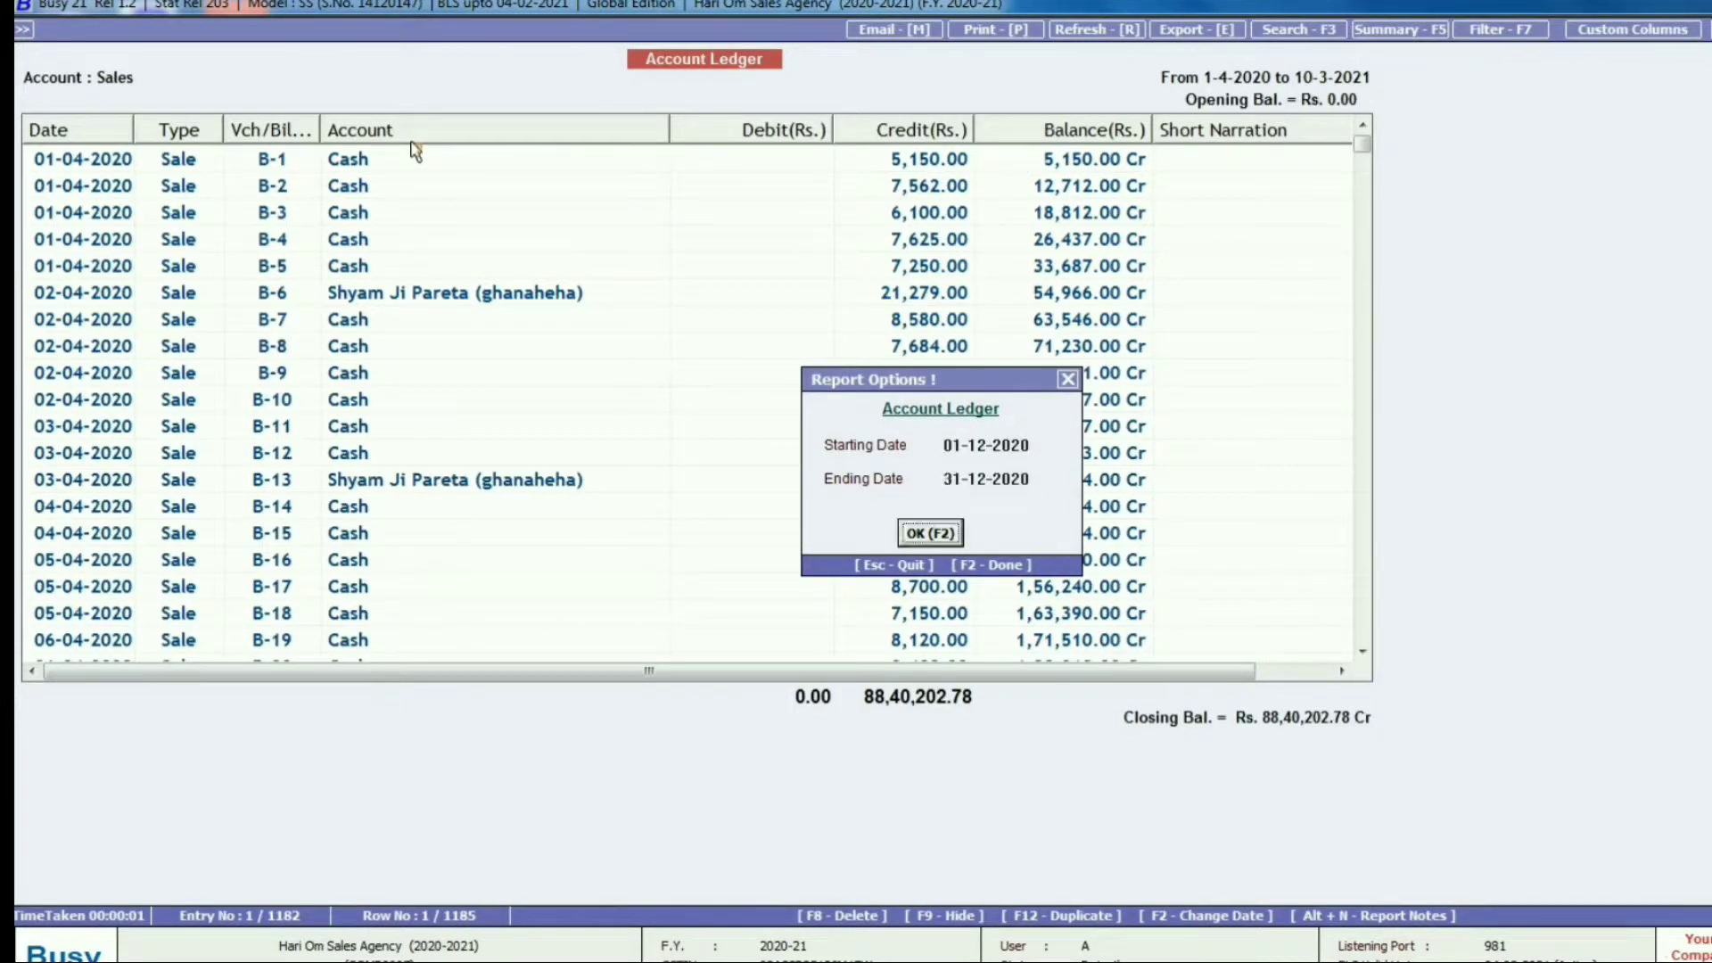
key("F2")
Open the sales voucher B-1002 dated 01-12-2020 and set the quantity of Chahat Tose 33pcs to 50.
key("Down")
key("Return")
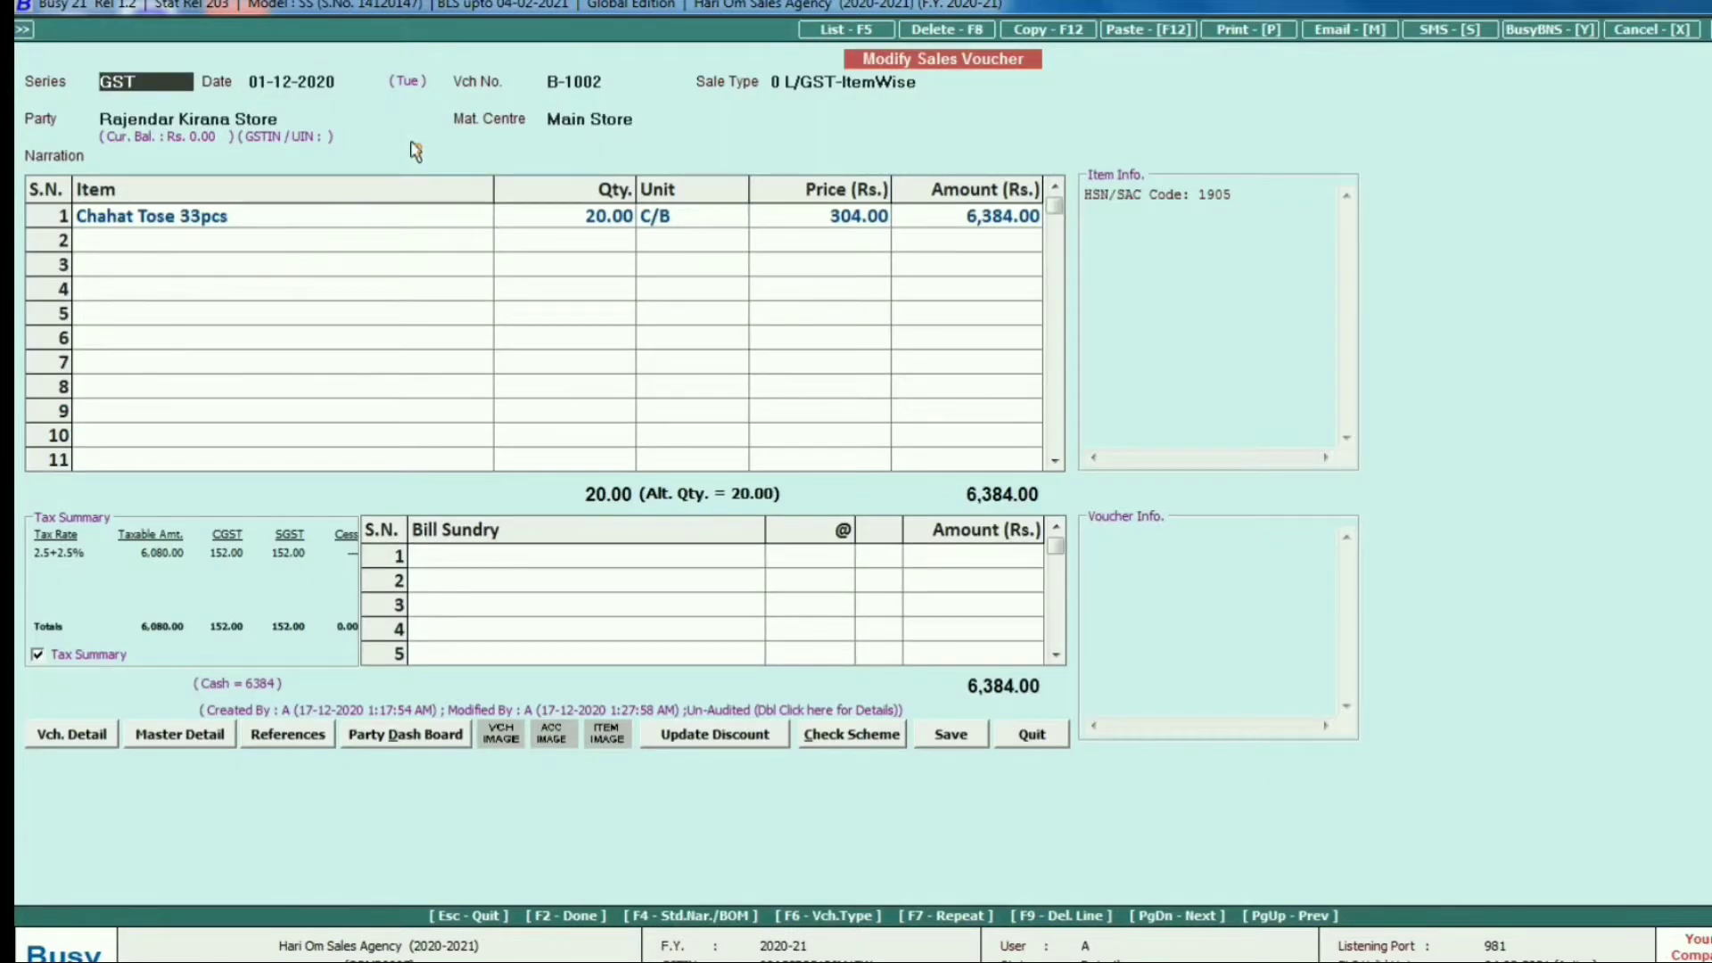
key("Return")
key("Return")
key("Return")
key("Return")
key("Return")
key("Return")
key("Return")
key("Return")
type("50")
key("Return")
key("Return")
key("Return")
key("Return")
key("Return")
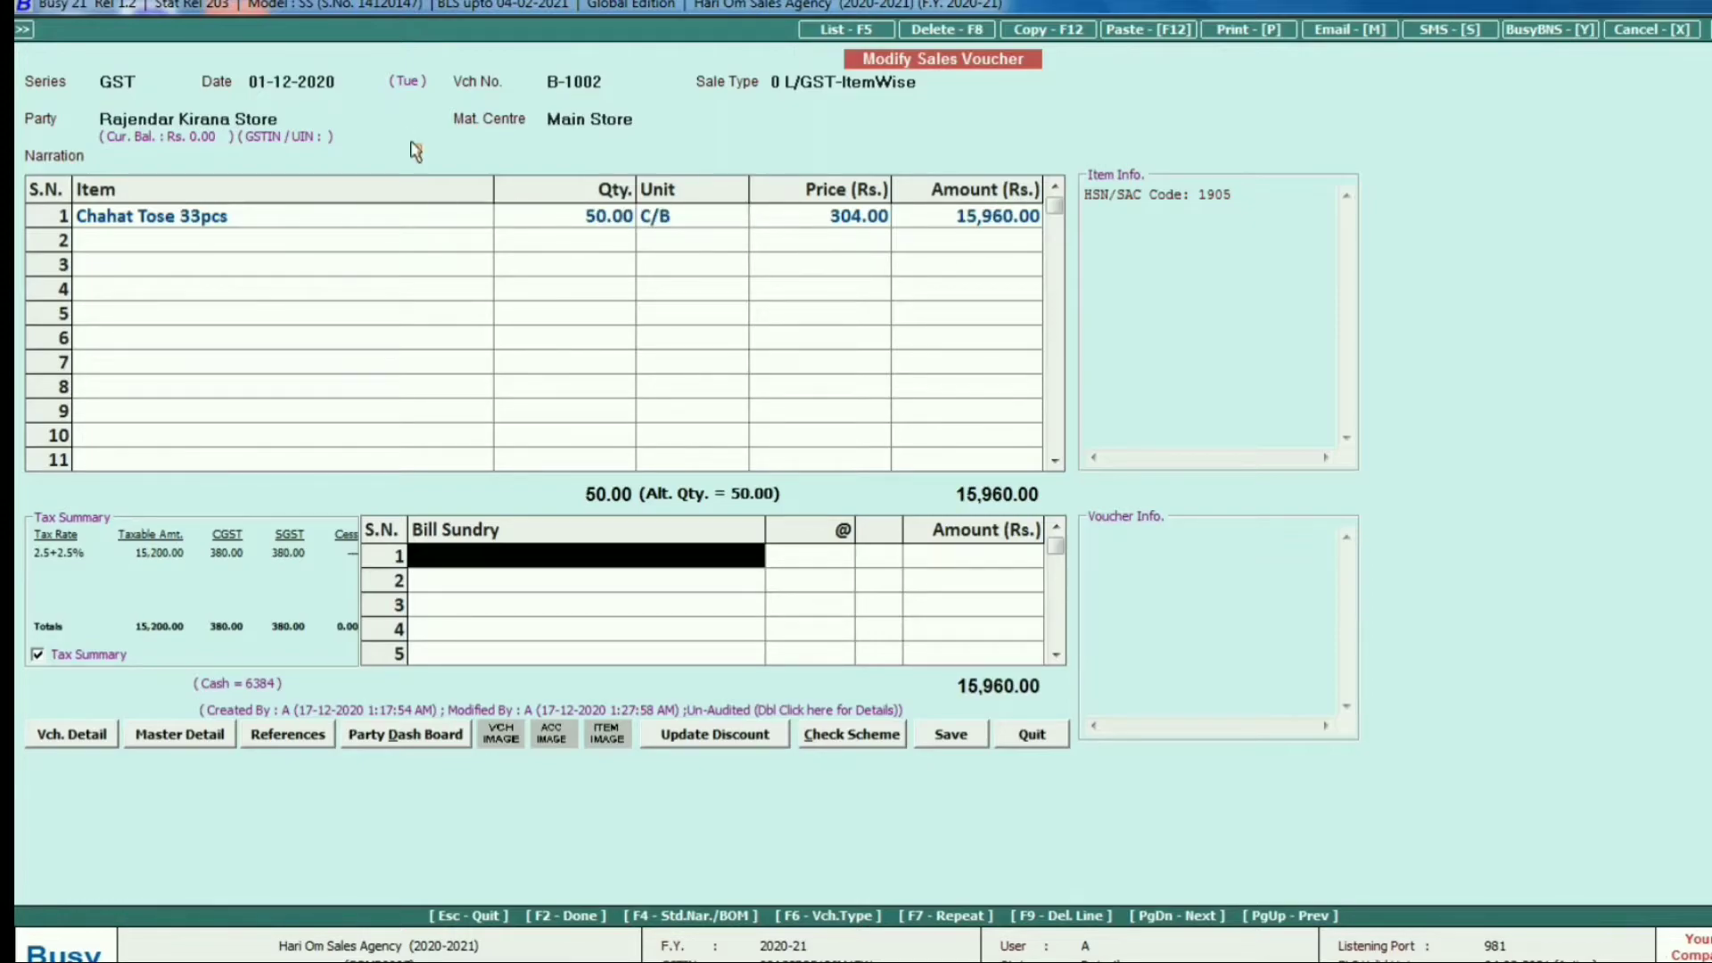
Try to save the modified sales voucher B-1002, then leave it without saving.
key("Return")
key("Return")
key("Return")
key("Return")
key("Return")
key("Return")
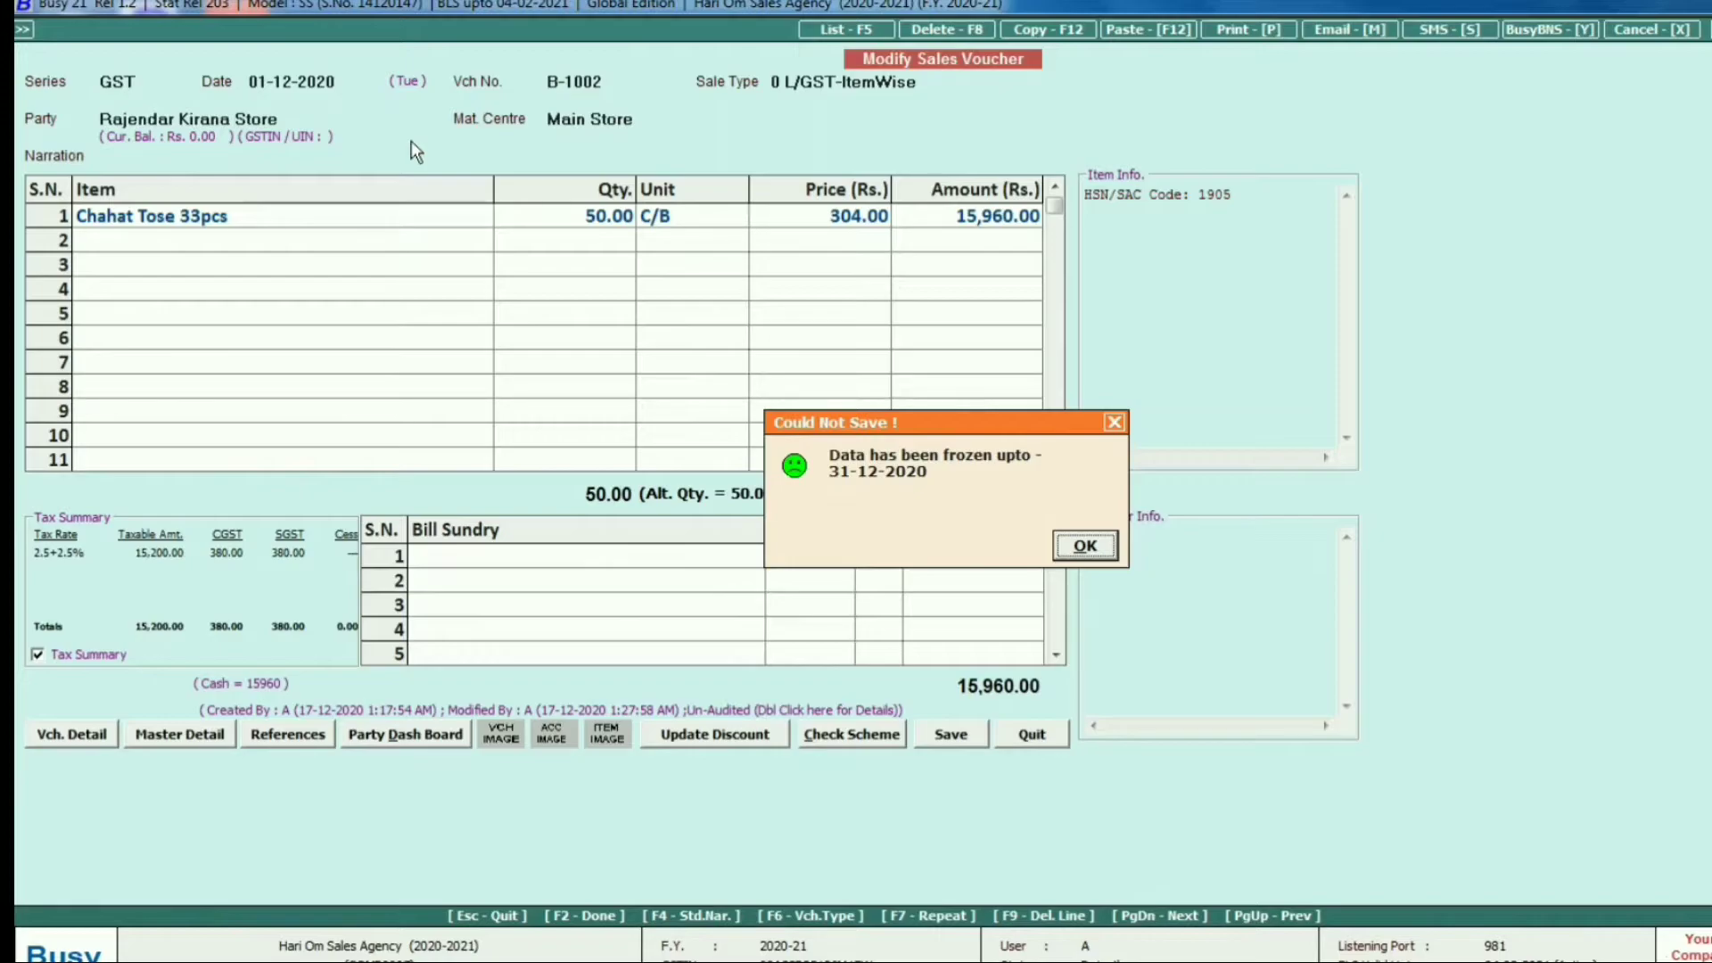
key("Return")
key("Escape")
key("Return")
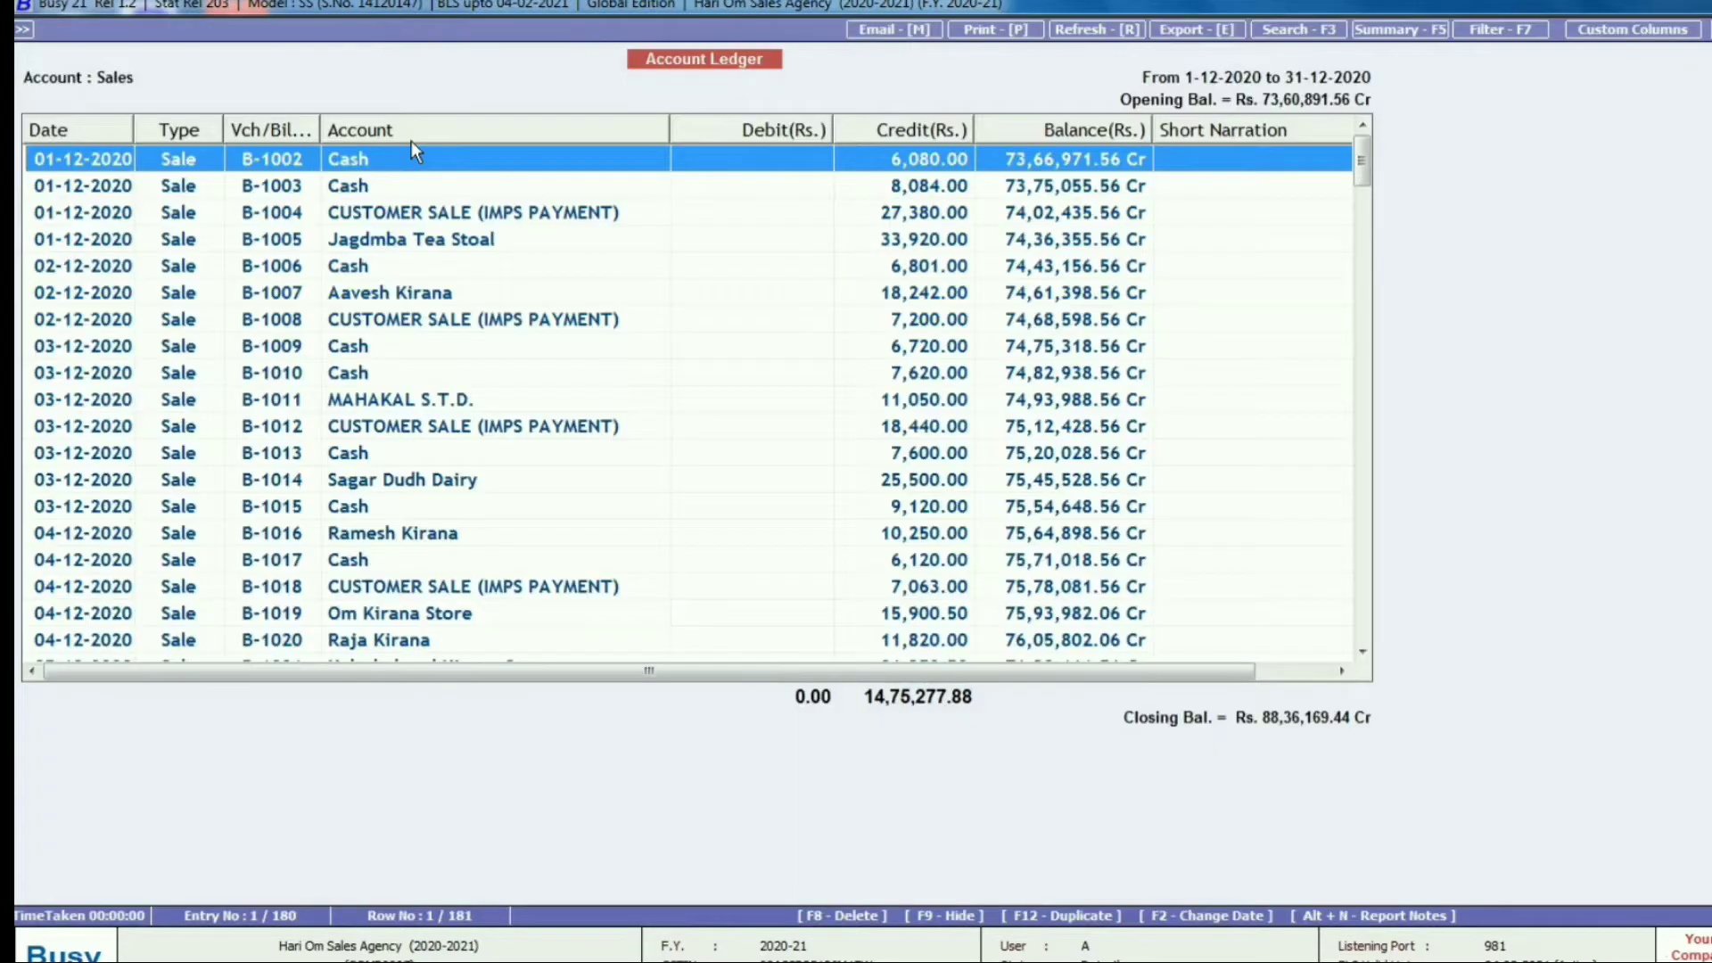
Display the Cash account ledger from 01-12-2020 to 31-12-2020.
key("Escape")
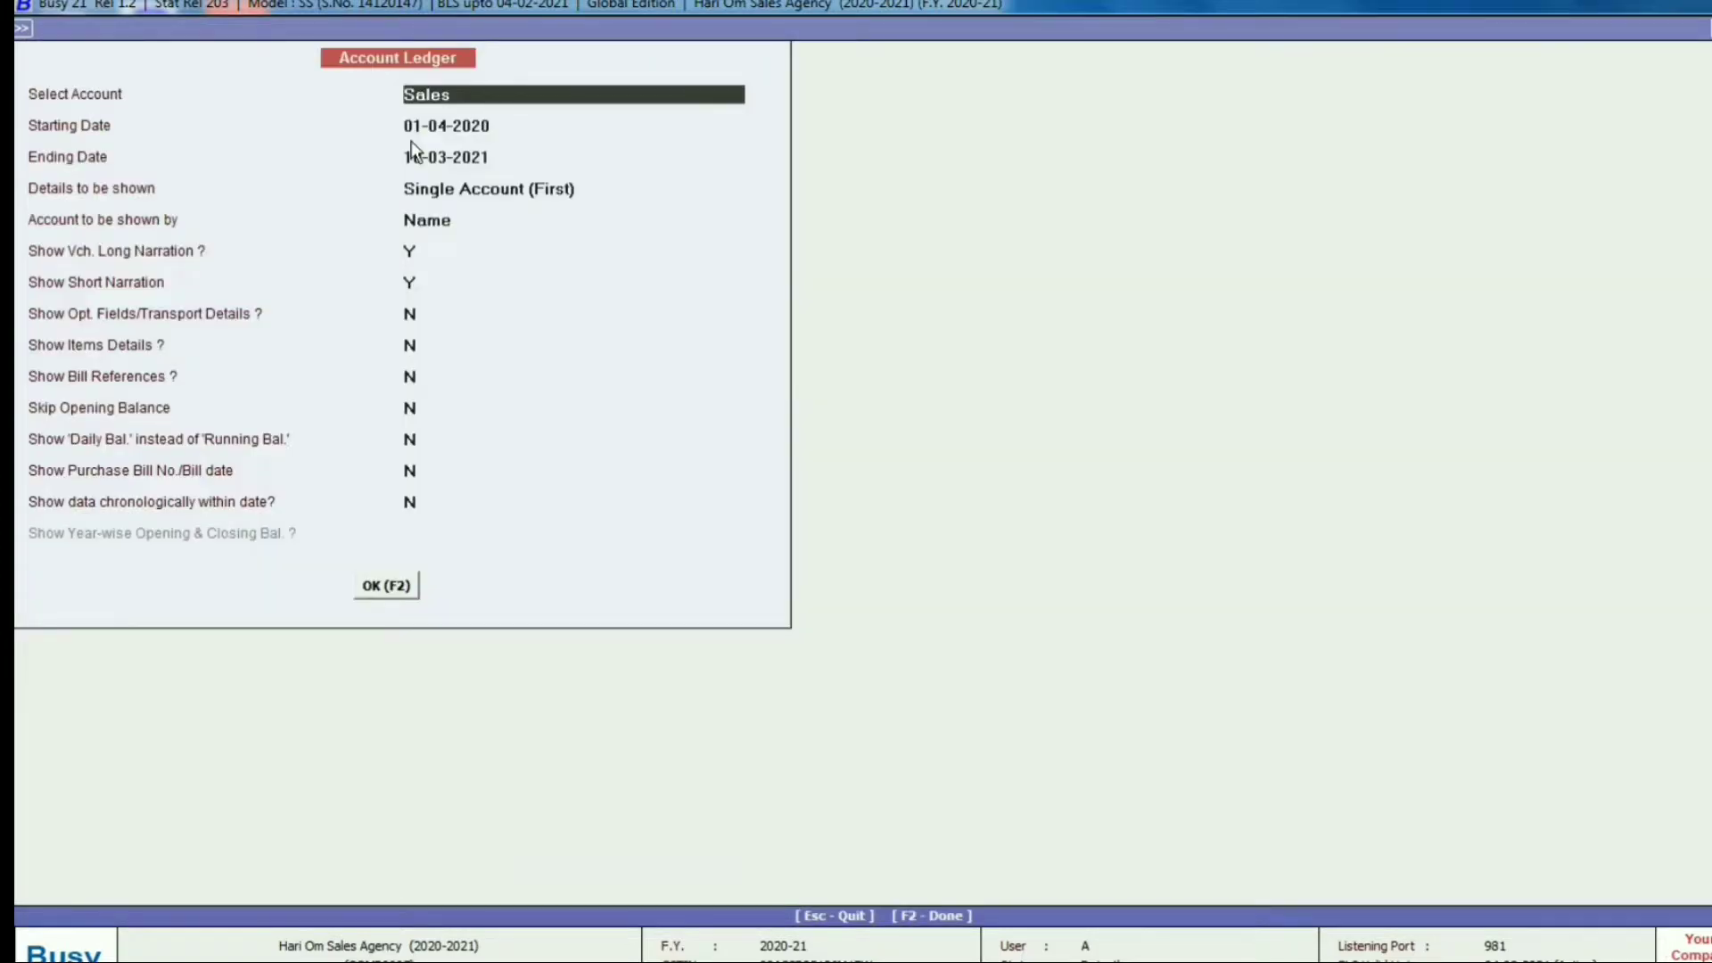
type("cas")
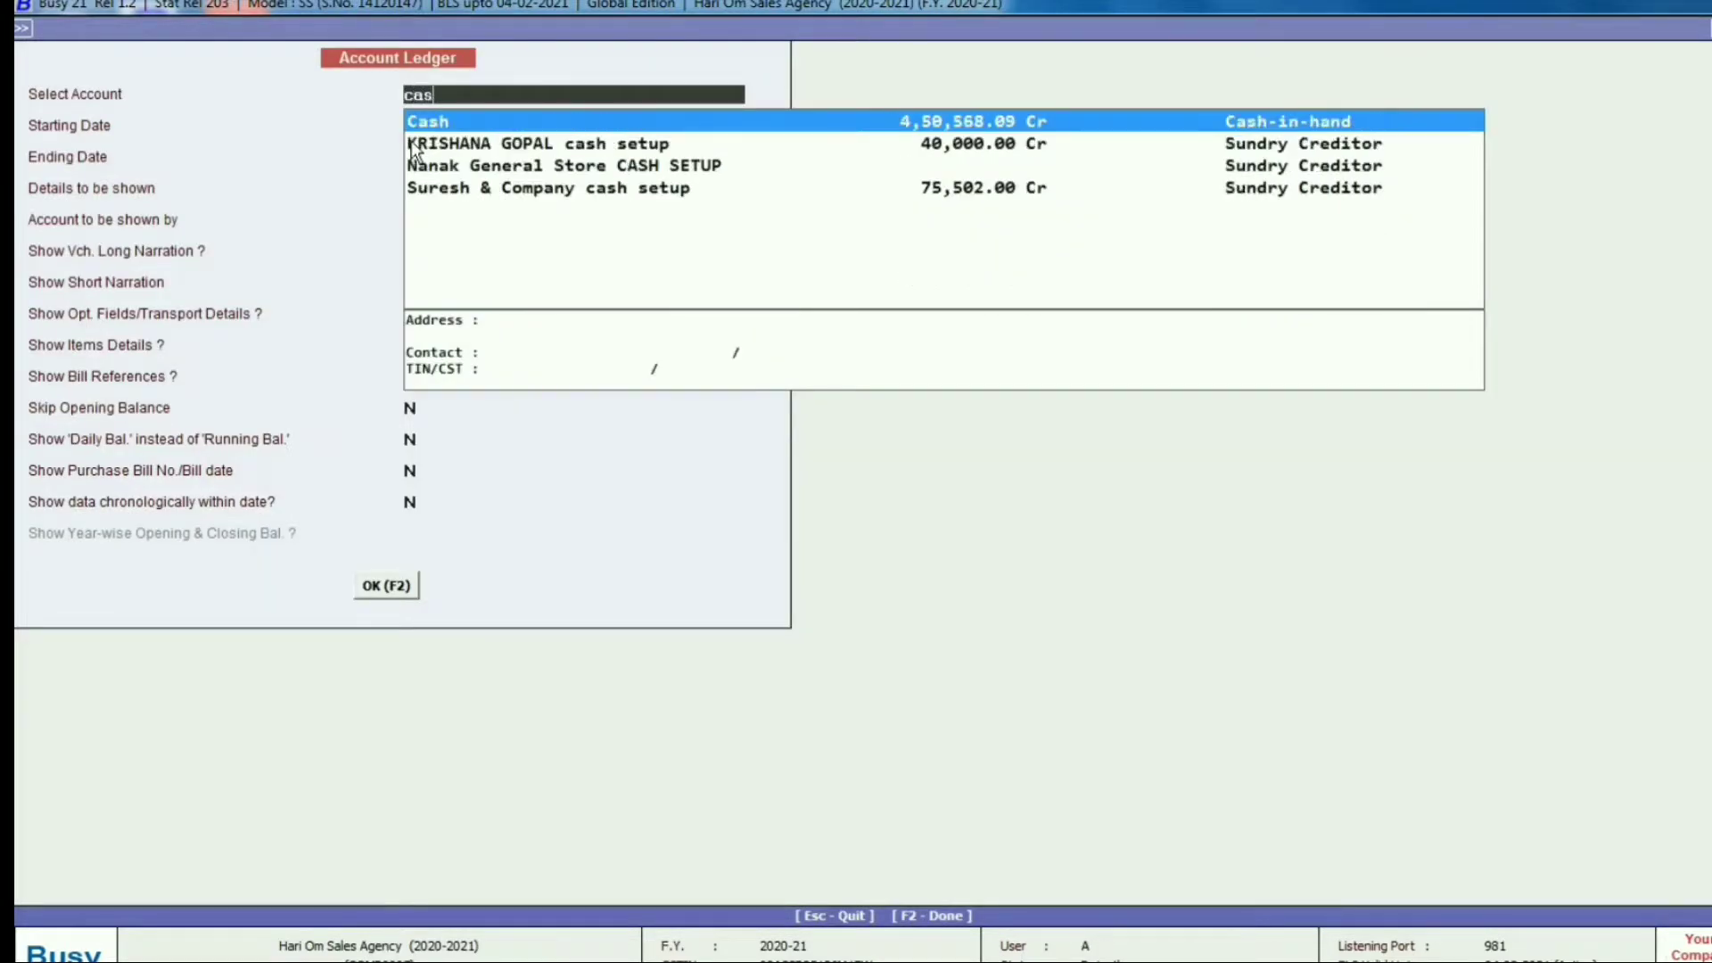
key("Return")
type("1-12")
key("Return")
type("31-12")
key("Return")
key("F2")
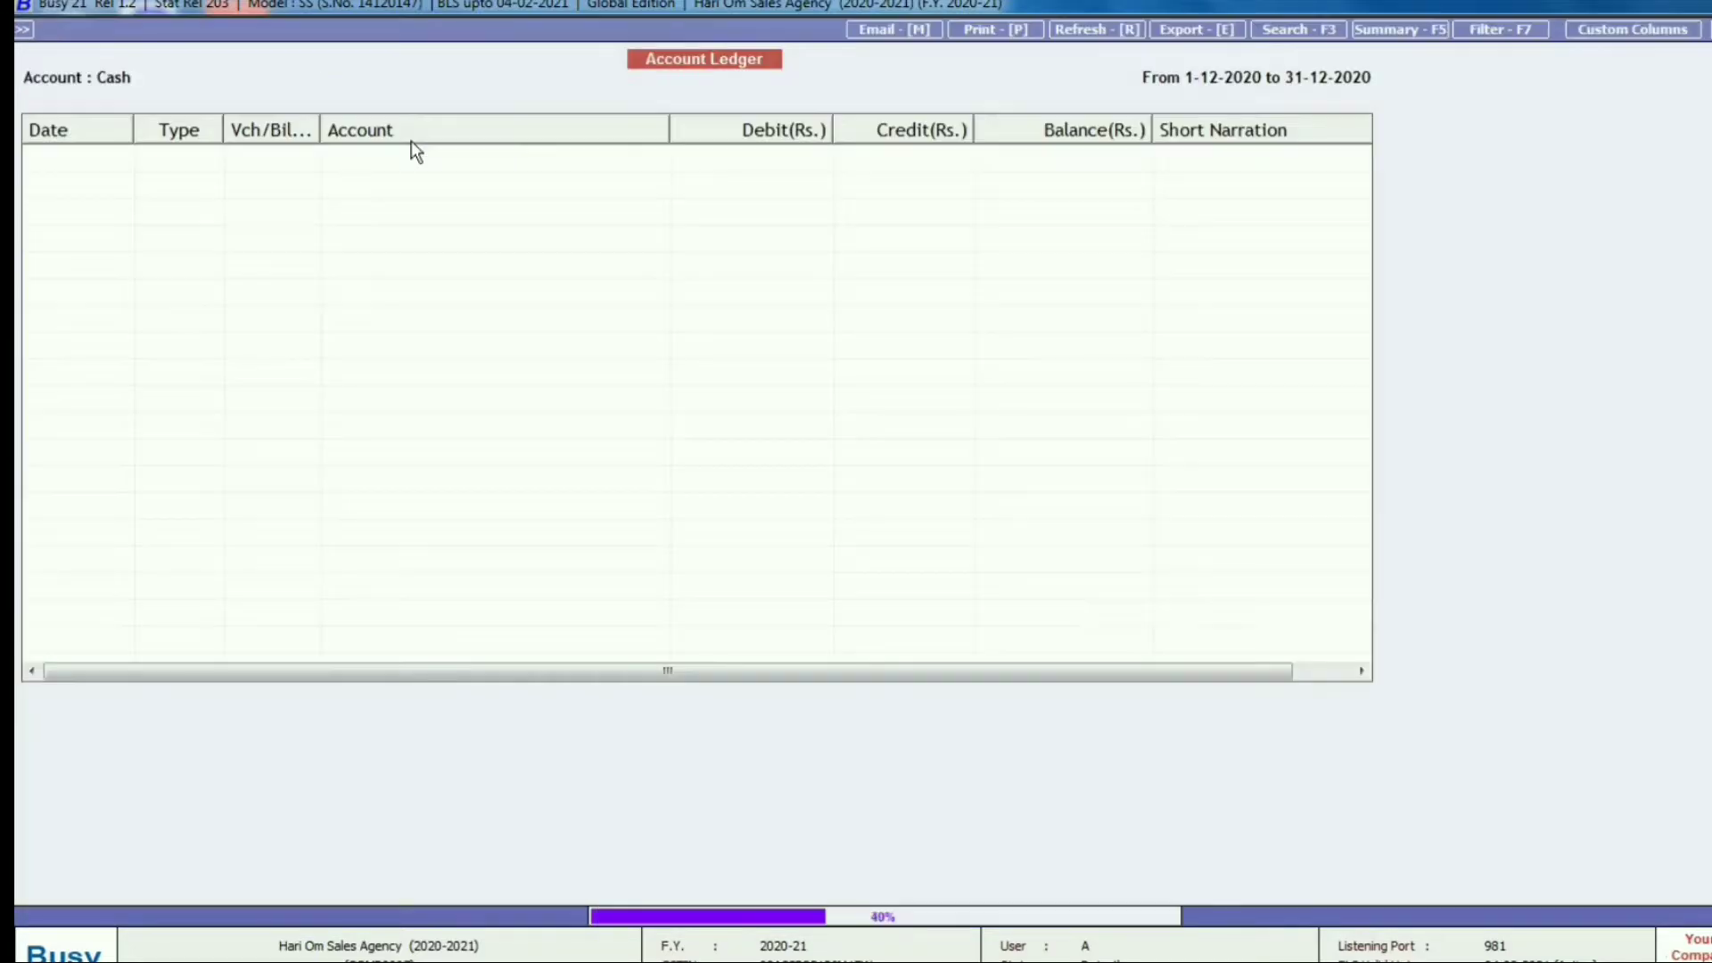
Open the 01-12-2020 journal voucher for DRAWING and set its debit amount to 15,000.
key("Down")
key("Down")
key("Down")
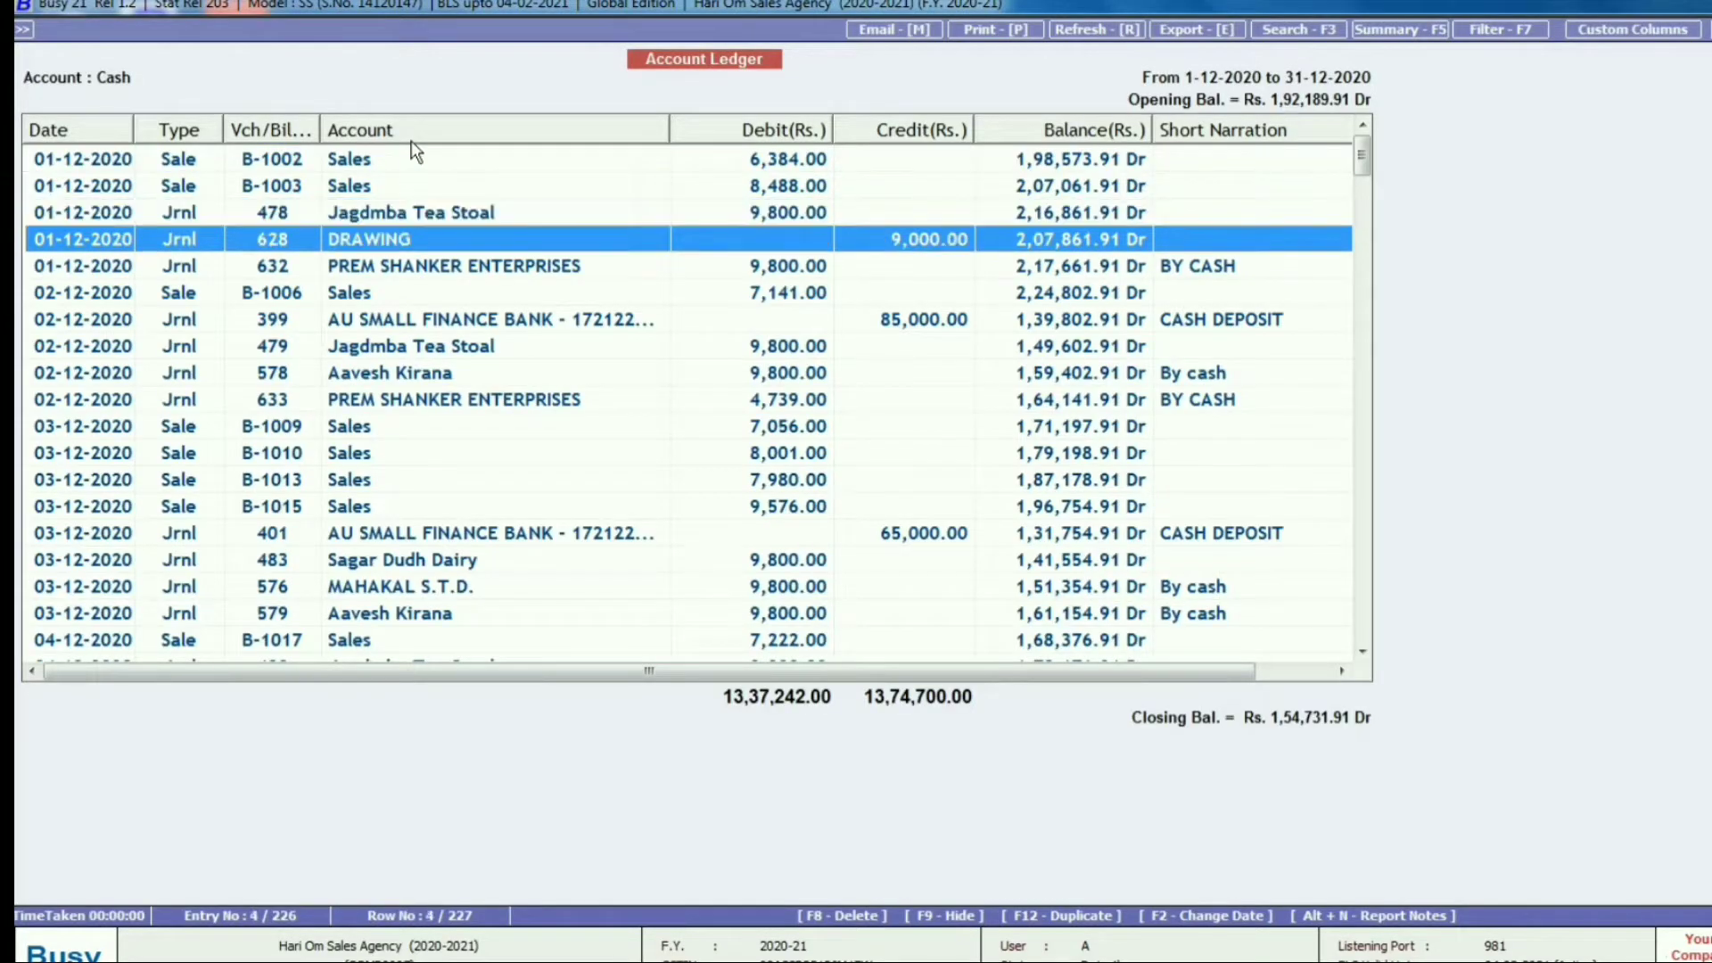
key("Return")
key("Return")
key("Return")
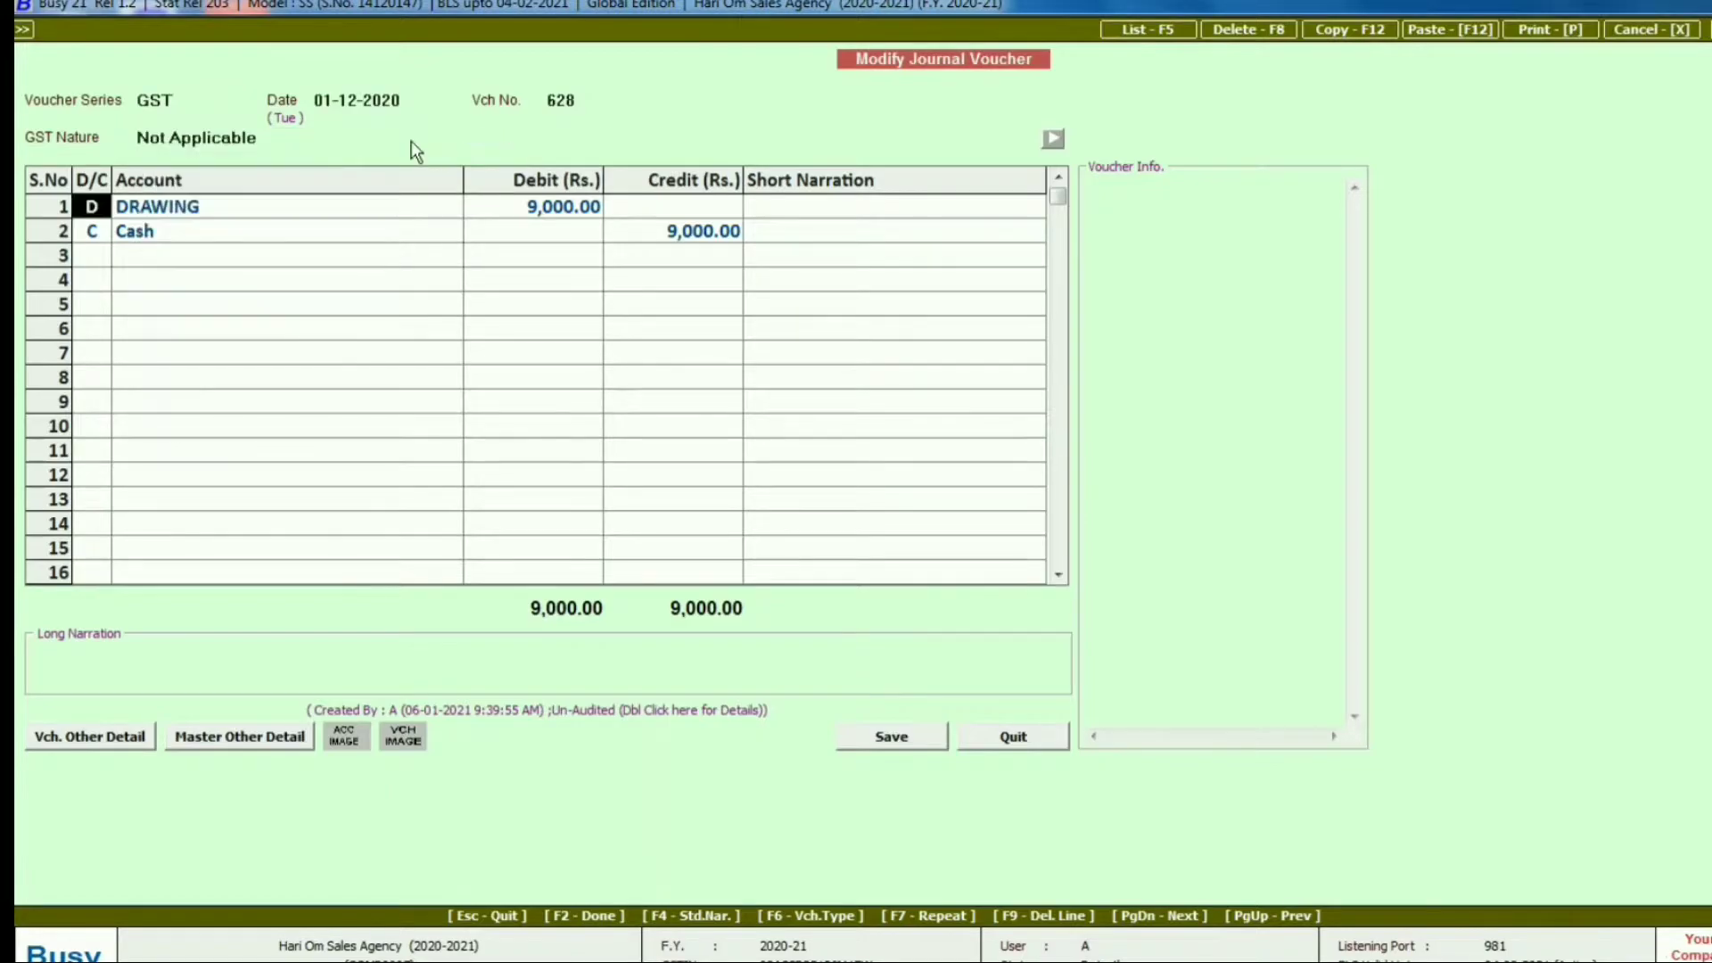
key("Return")
key("Return")
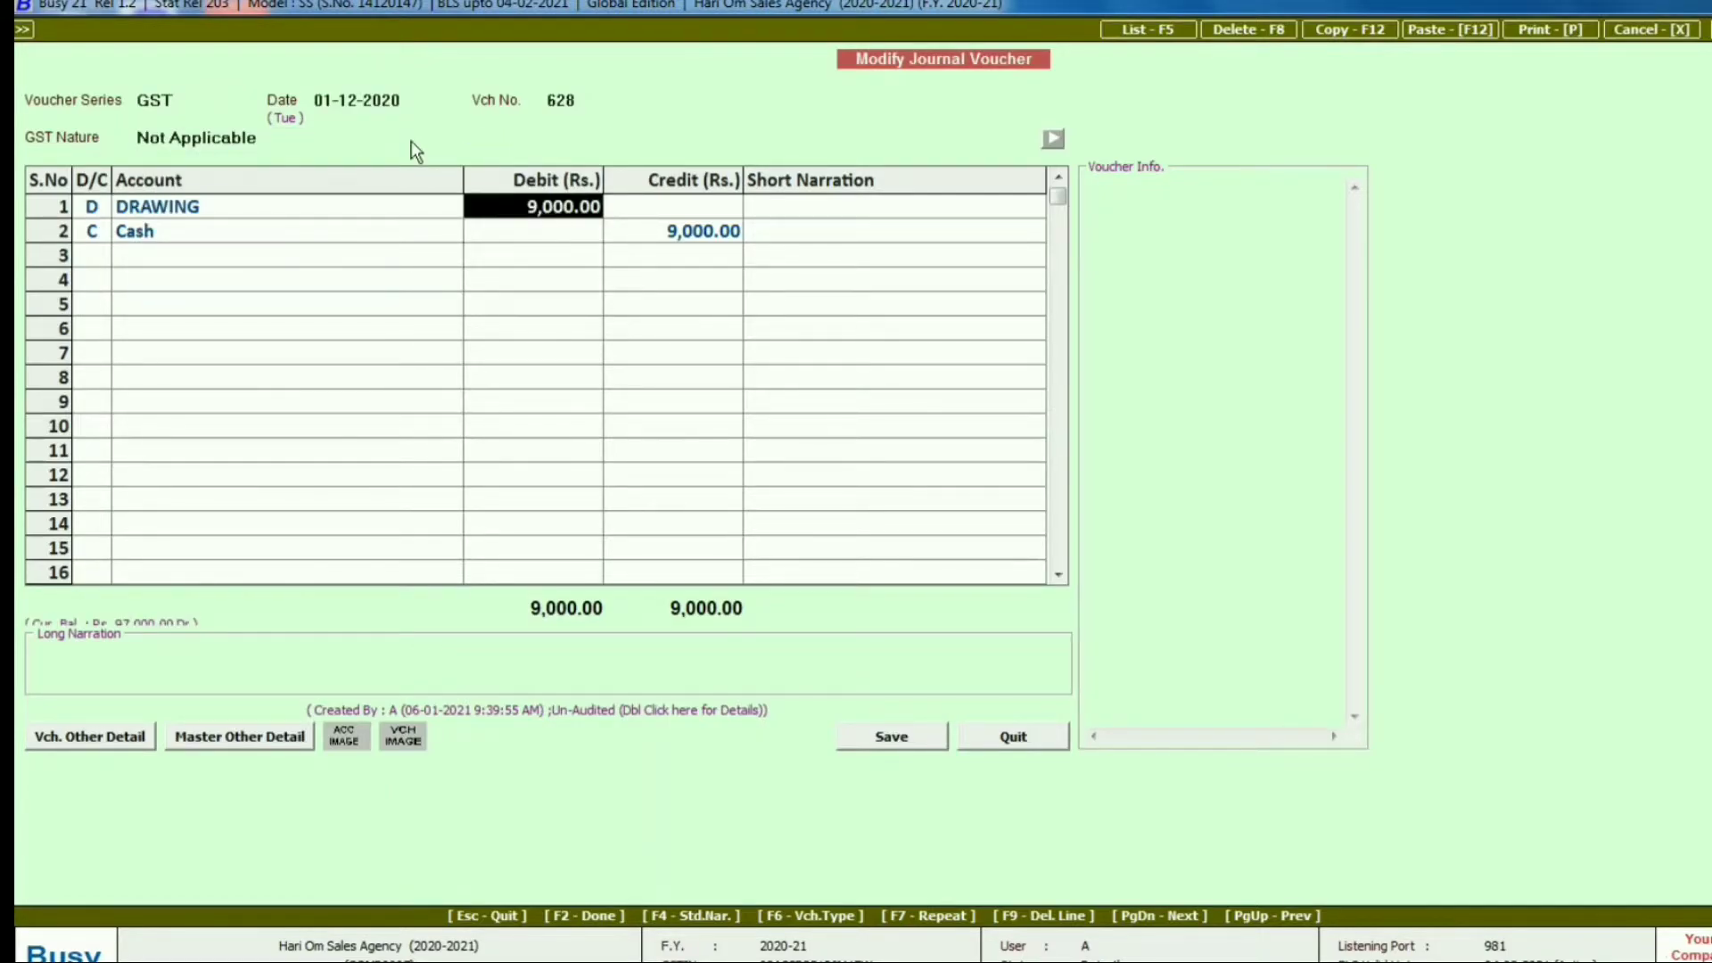
type("15000")
Try to save the modified DRAWING journal voucher, then leave the voucher and the account ledger without saving.
key("Return")
key("Return")
key("Return")
key("Return")
key("Return")
key("Return")
key("Return")
key("Return")
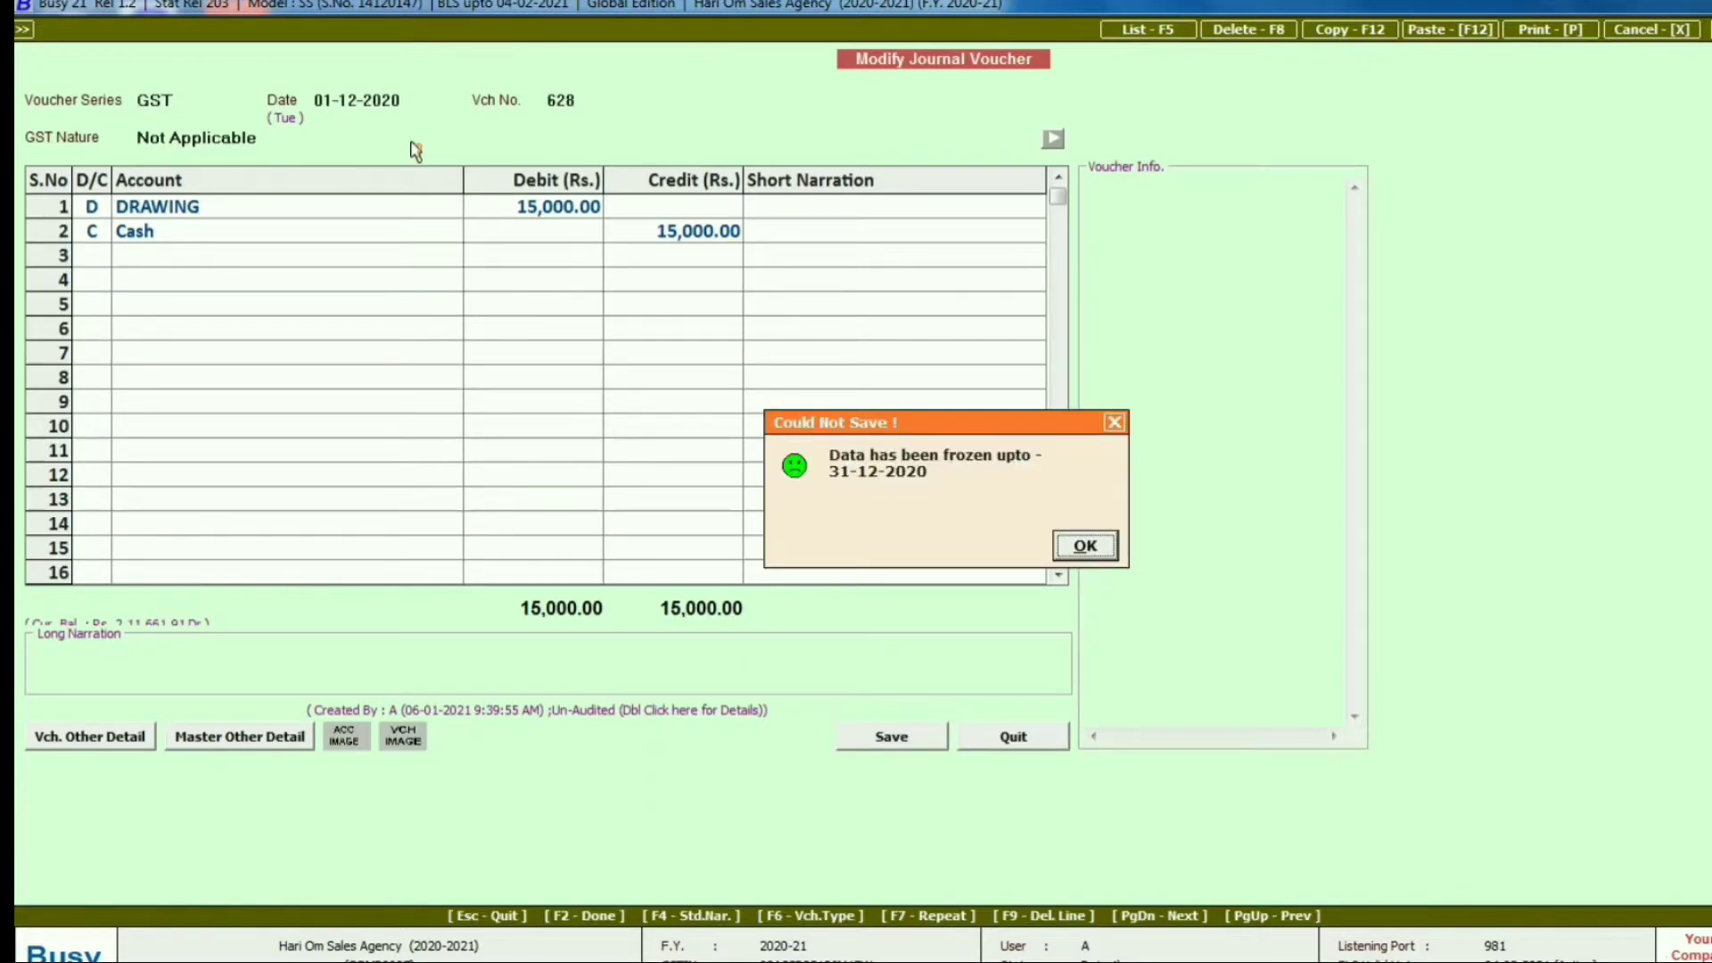
key("Return")
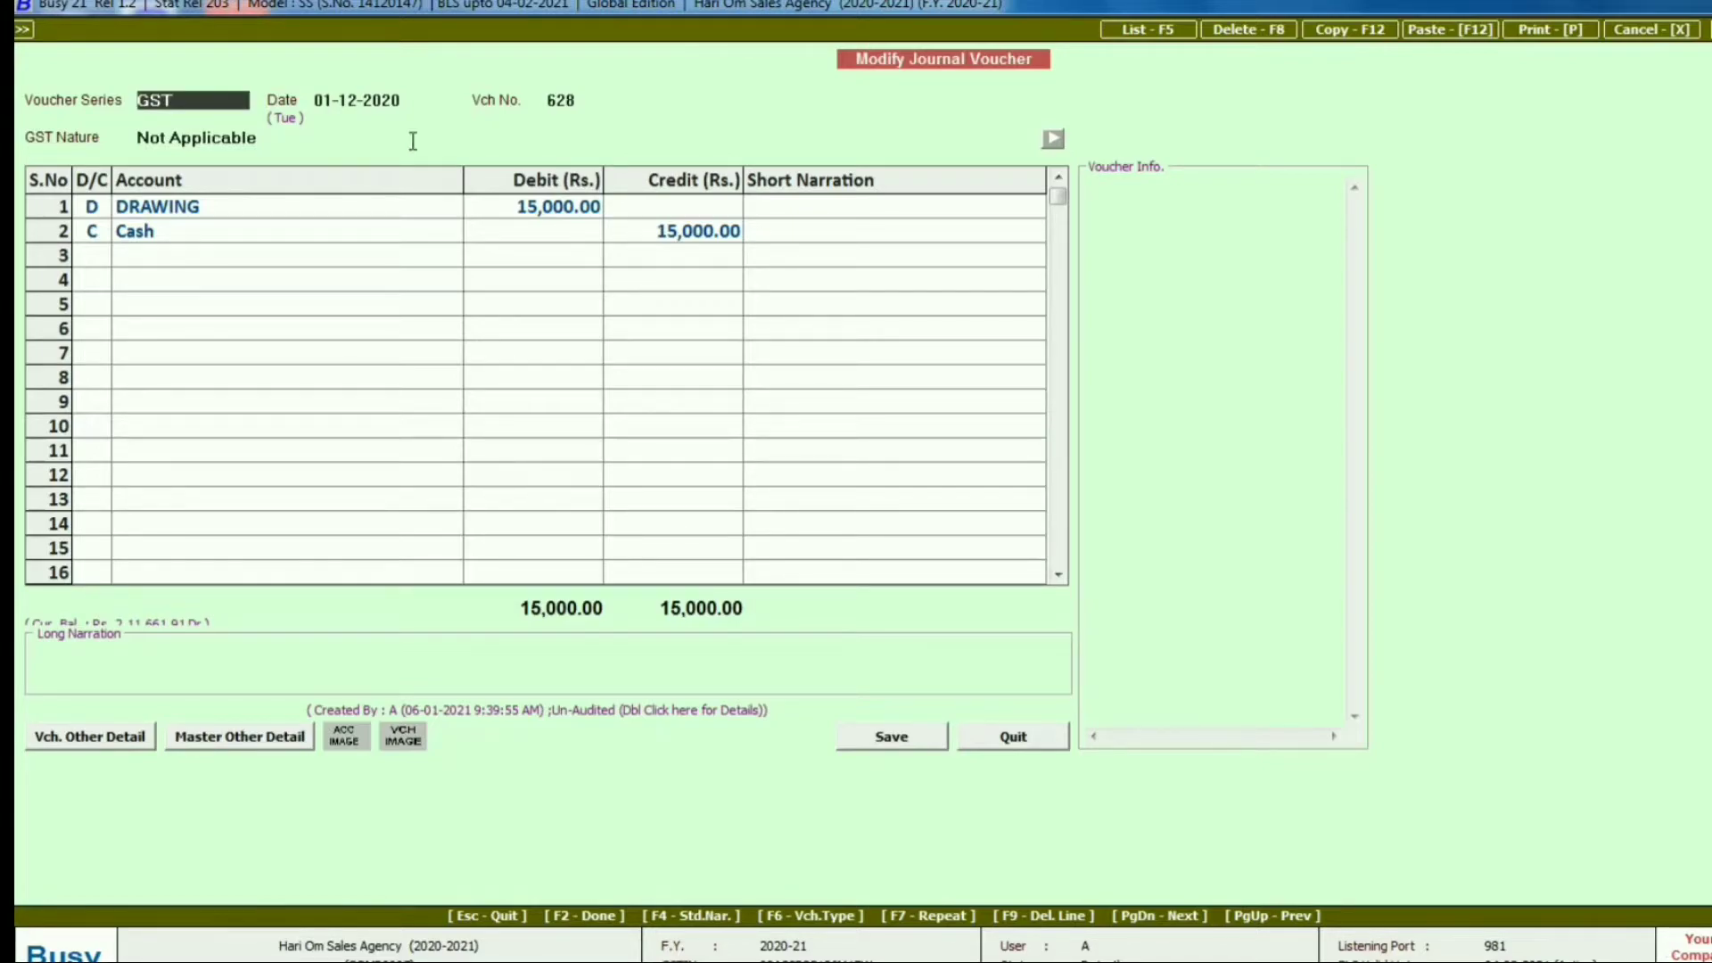
key("Escape")
key("Return")
key("Escape")
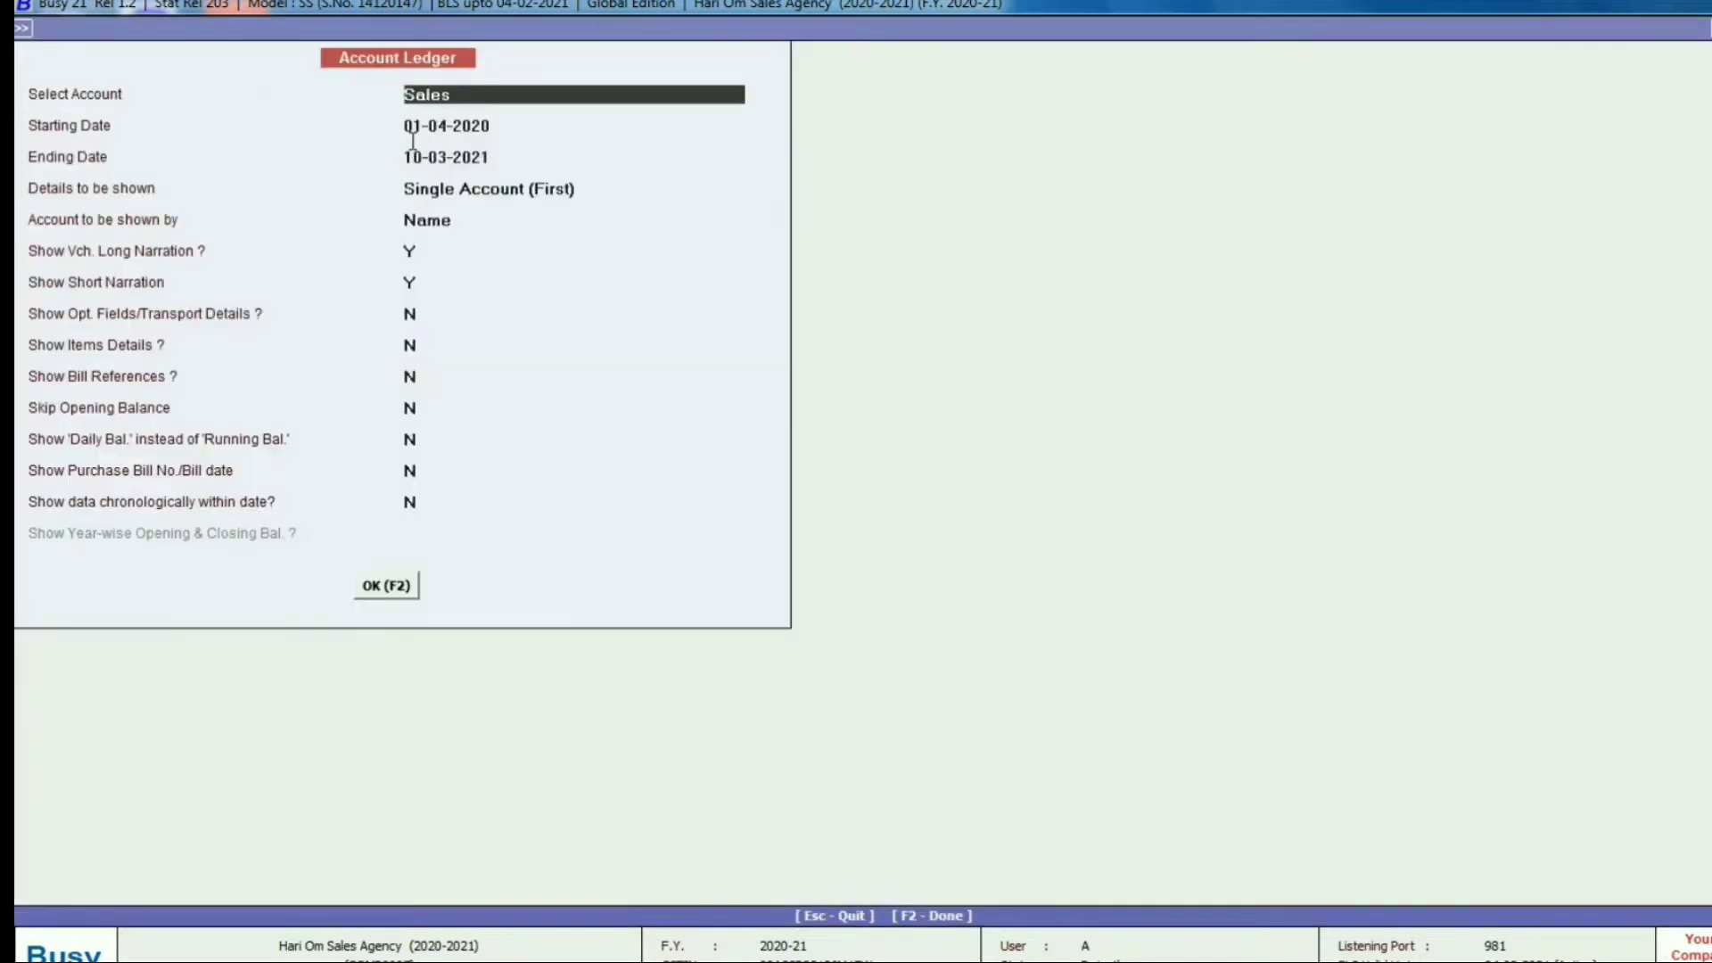
key("Escape")
key("Escape")
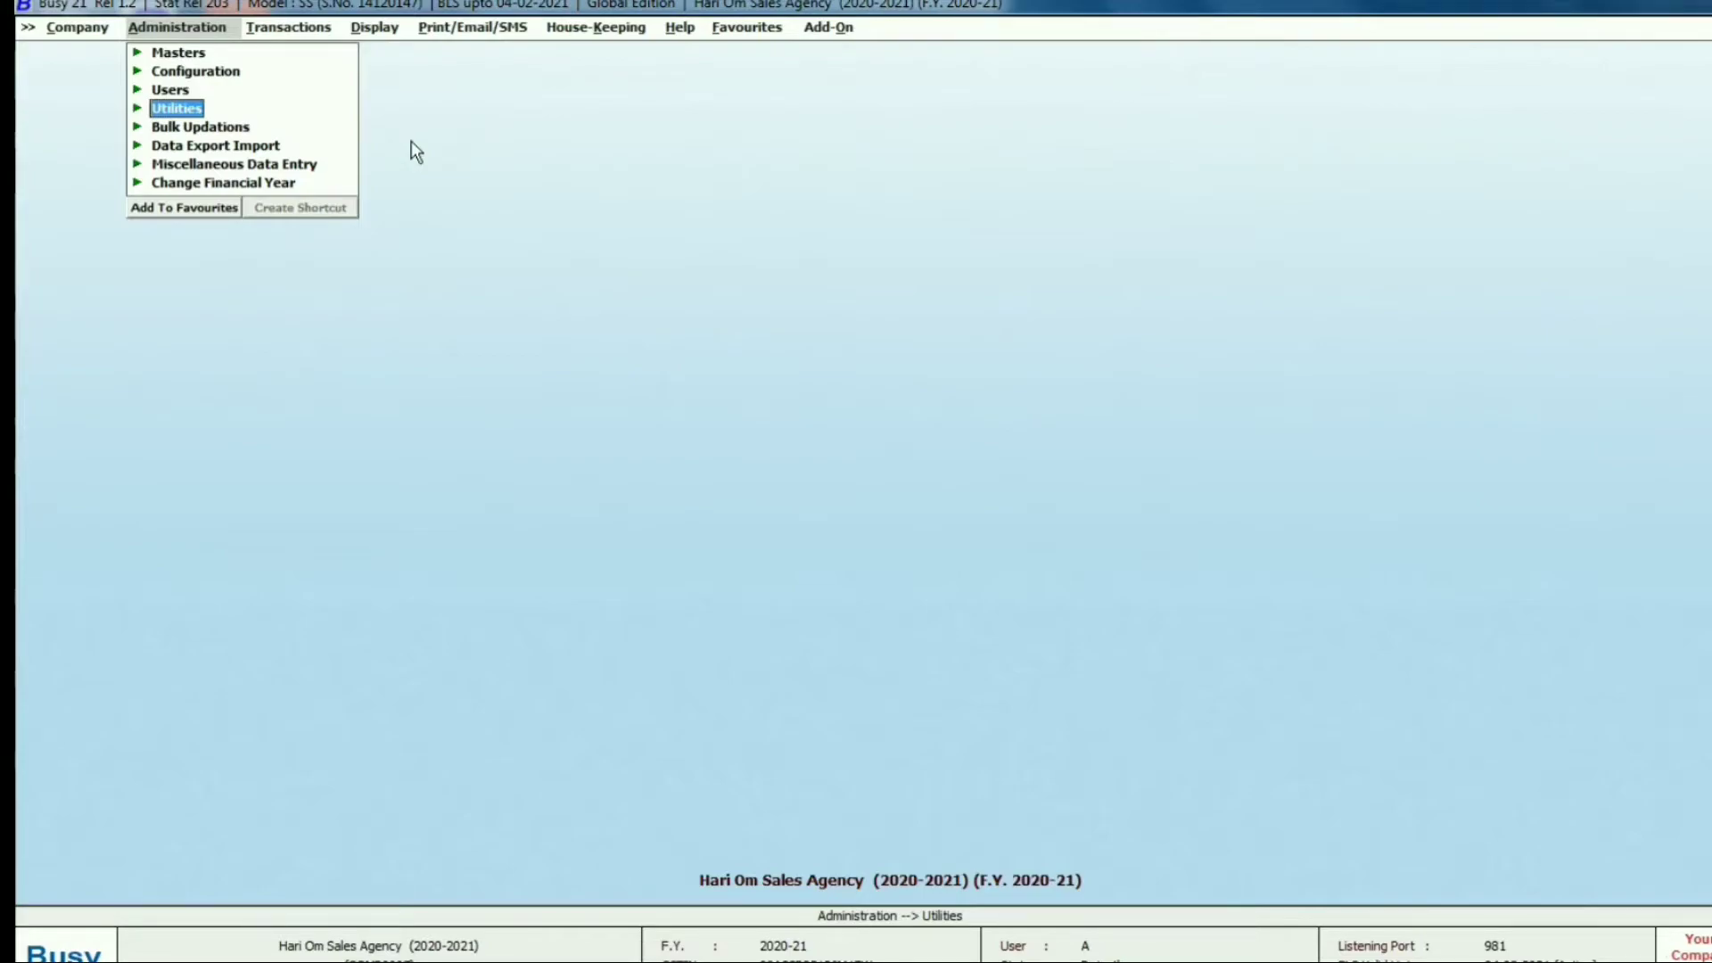
Open the company's data freezing settings with Partial as the freezing type.
key("Return")
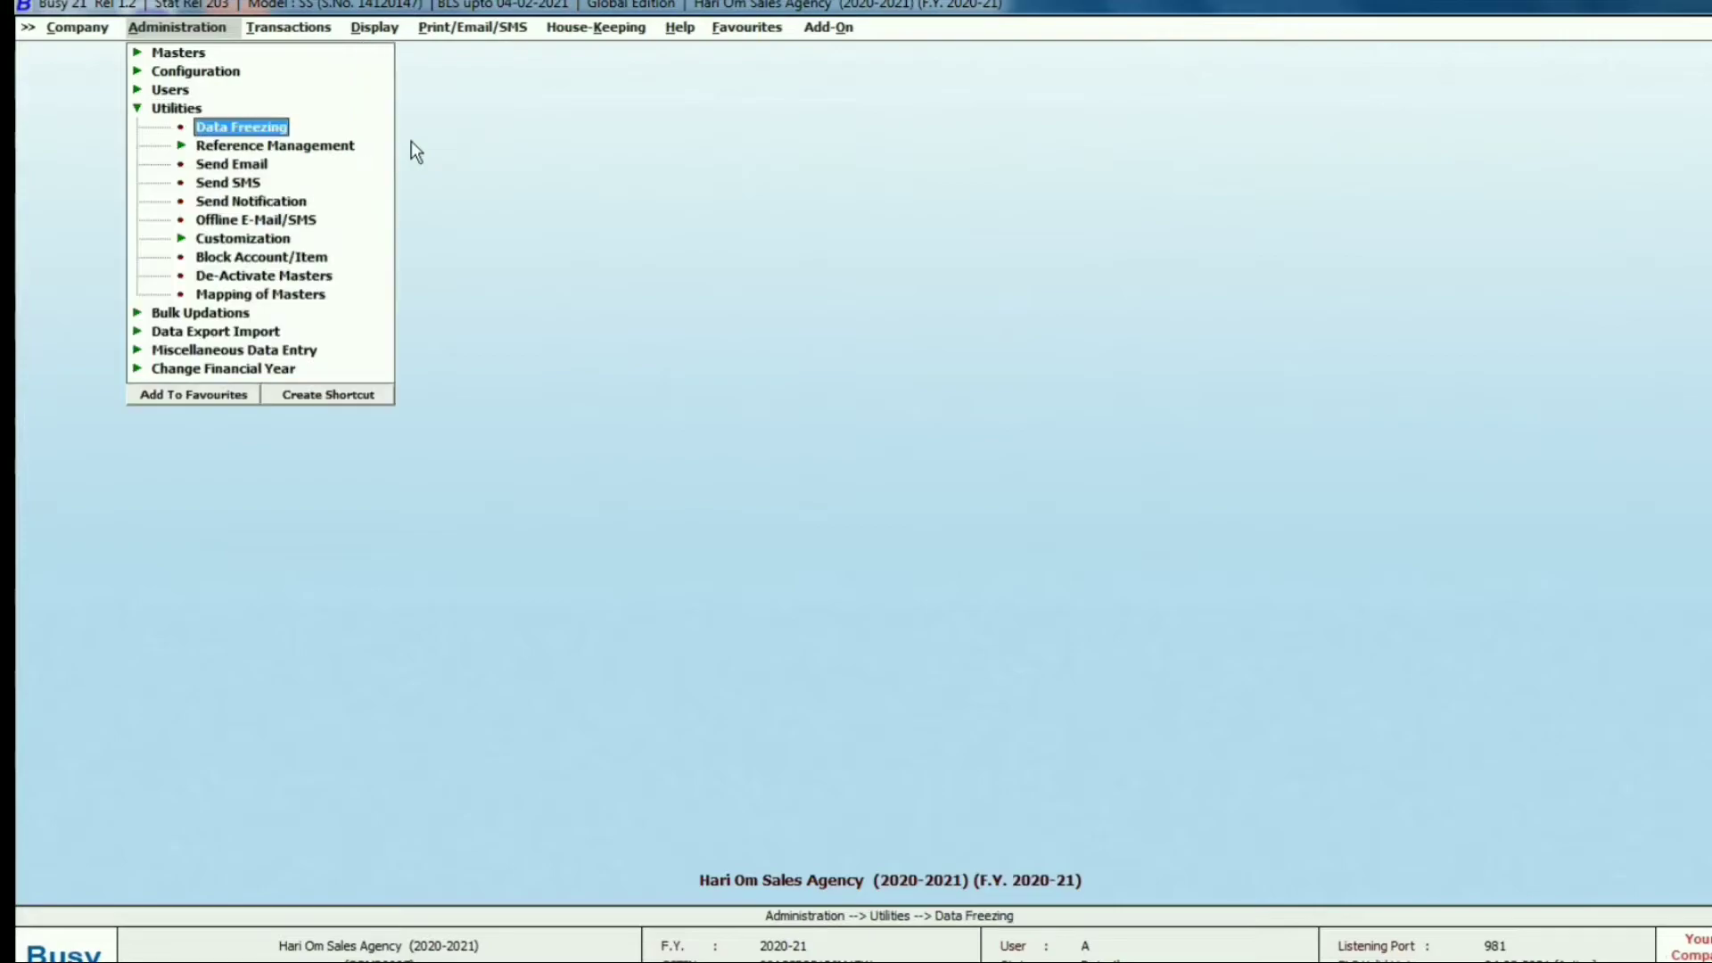
key("Return")
key("Right")
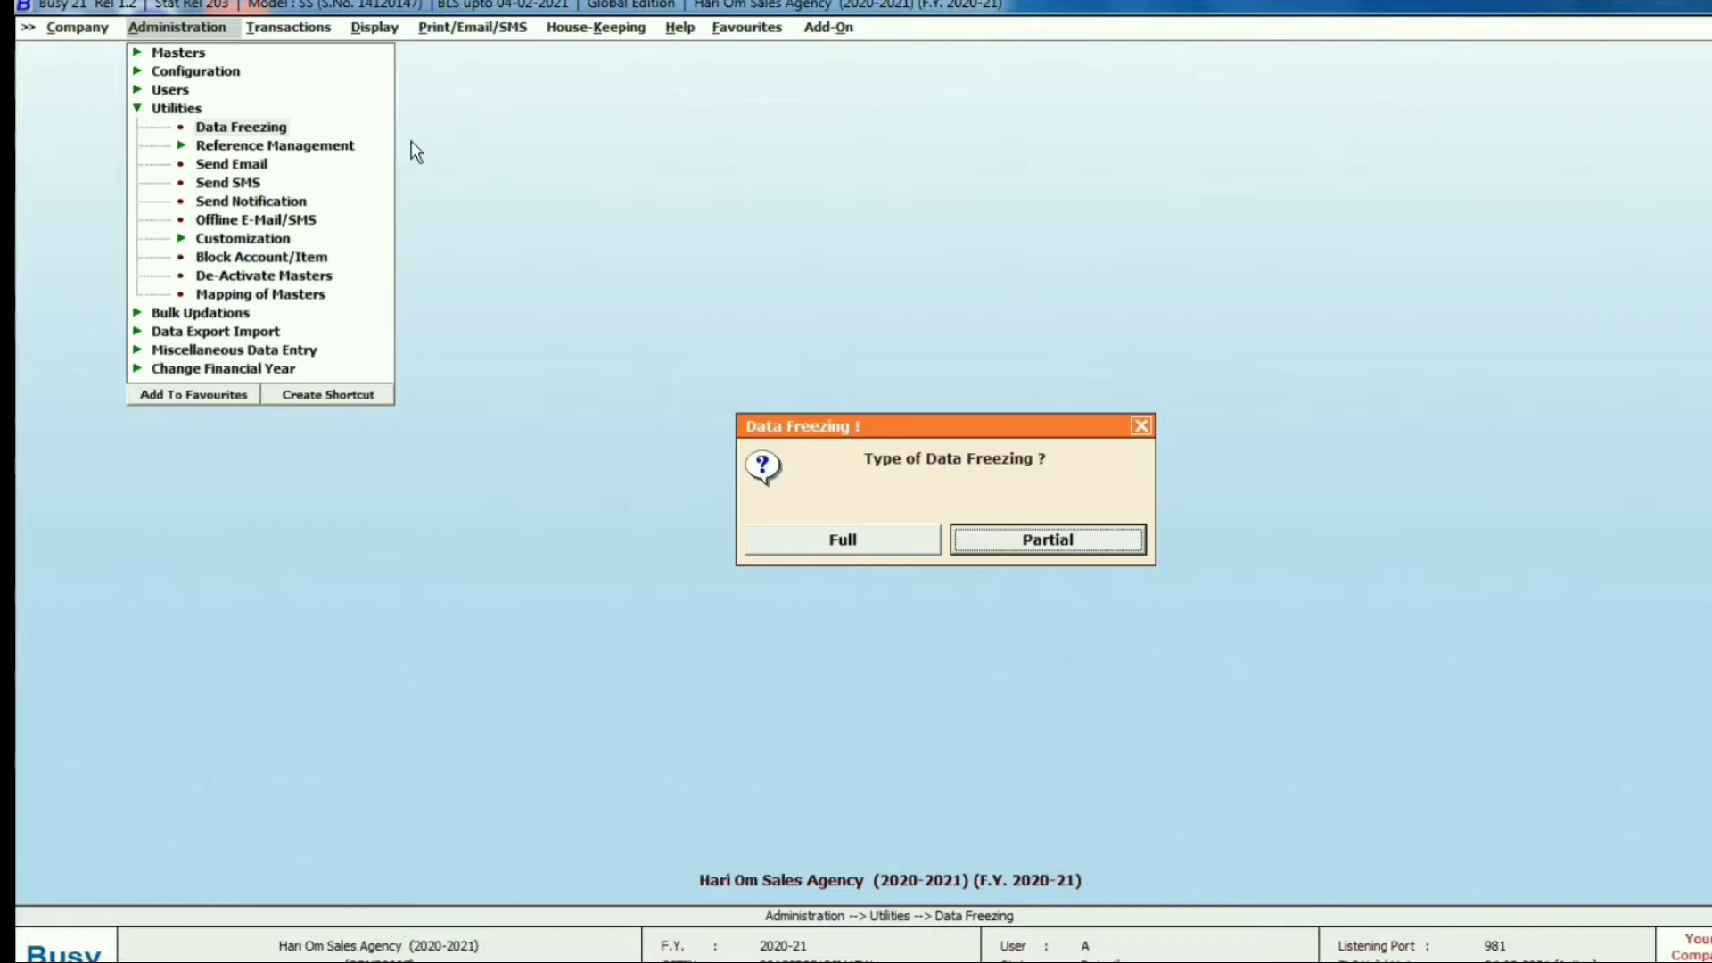
key("Return")
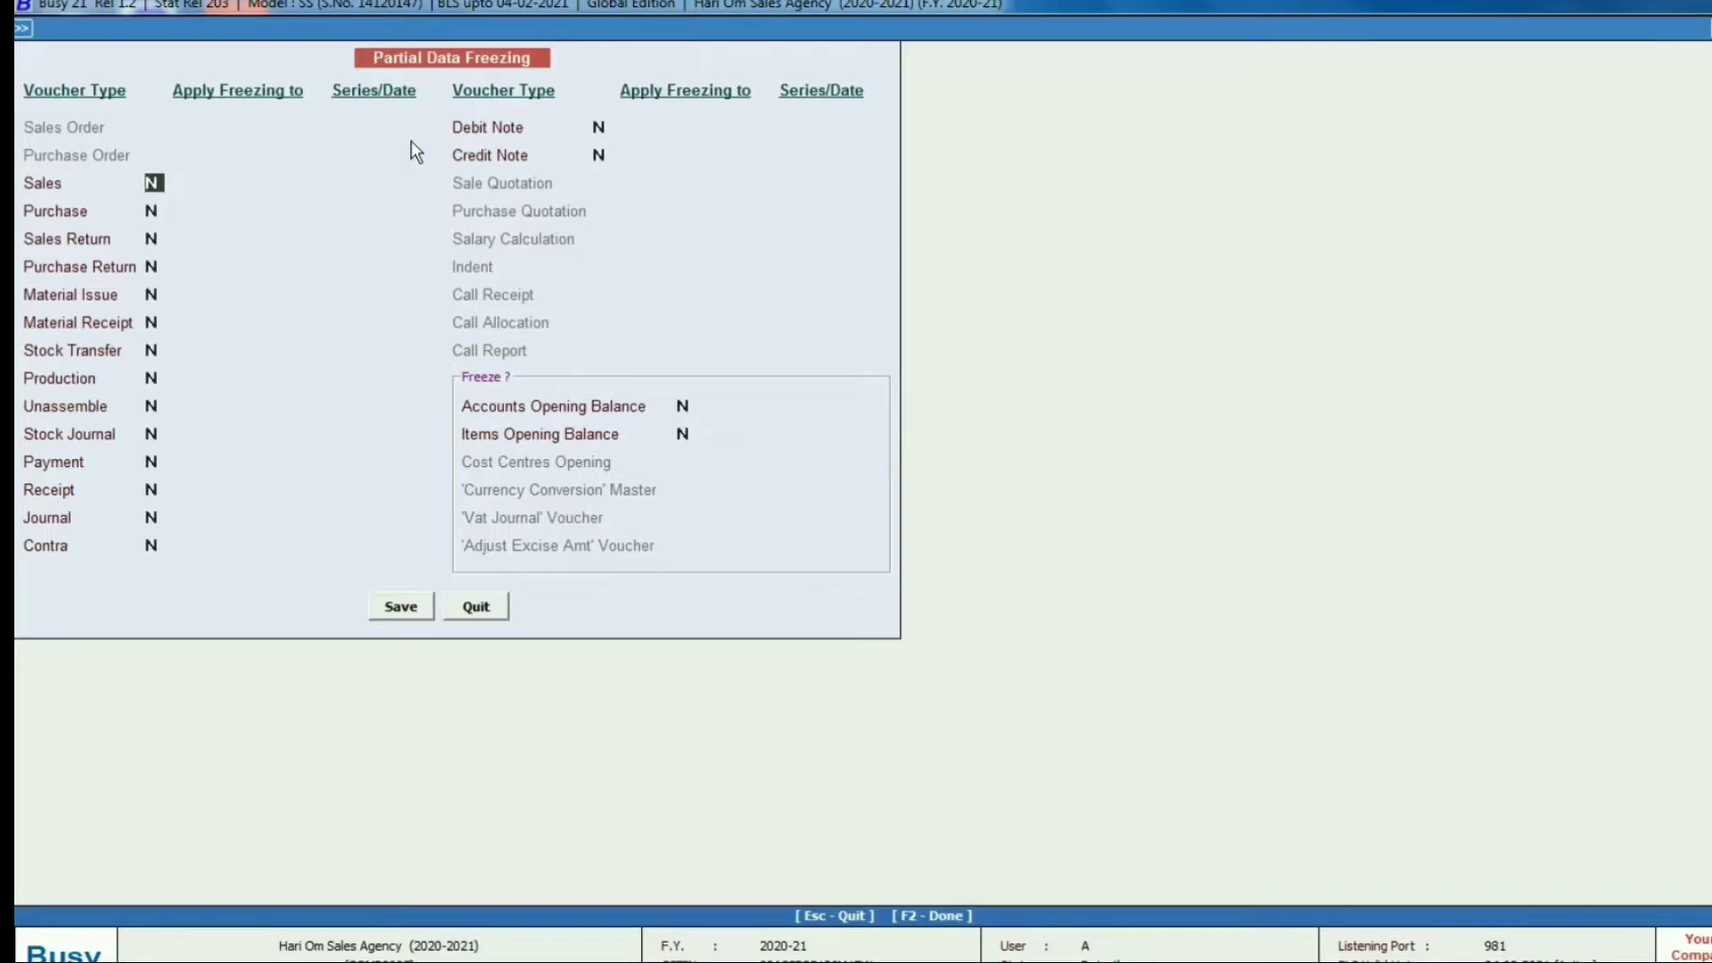
Freeze Sales vouchers for All Series up to 31-12-2020.
key("Return")
type("Y")
key("Return")
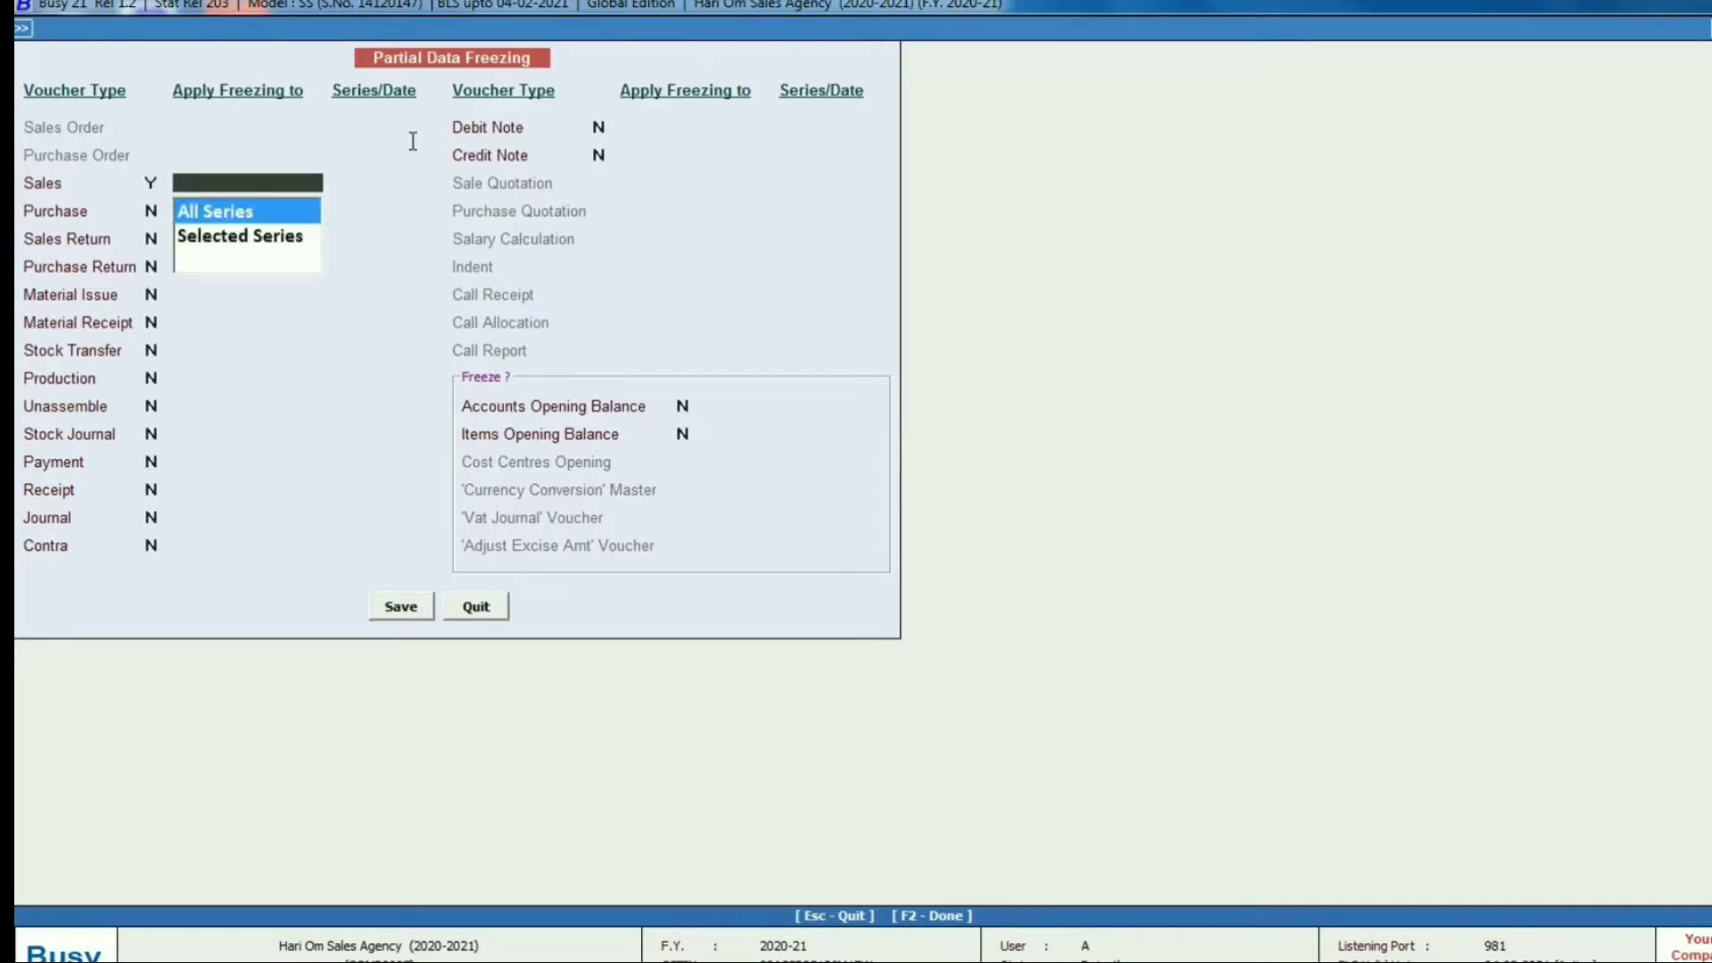
key("Down")
key("Up")
key("Down")
key("Up")
key("Return")
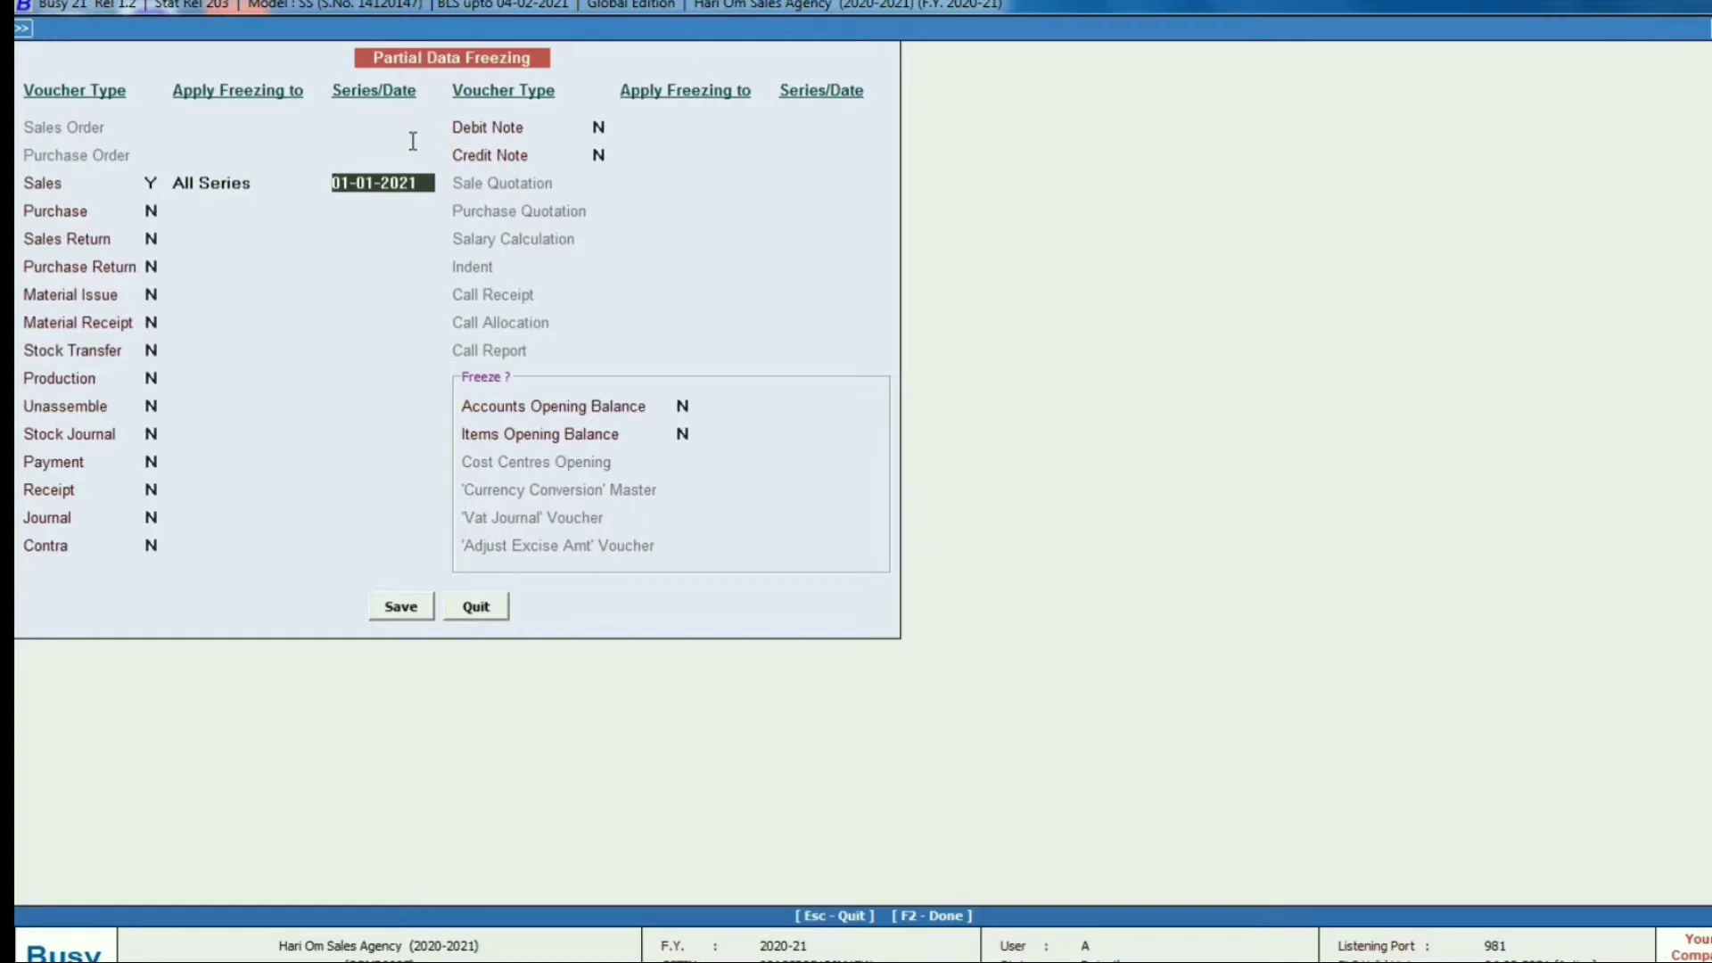
type("31.12.2020")
key("Return")
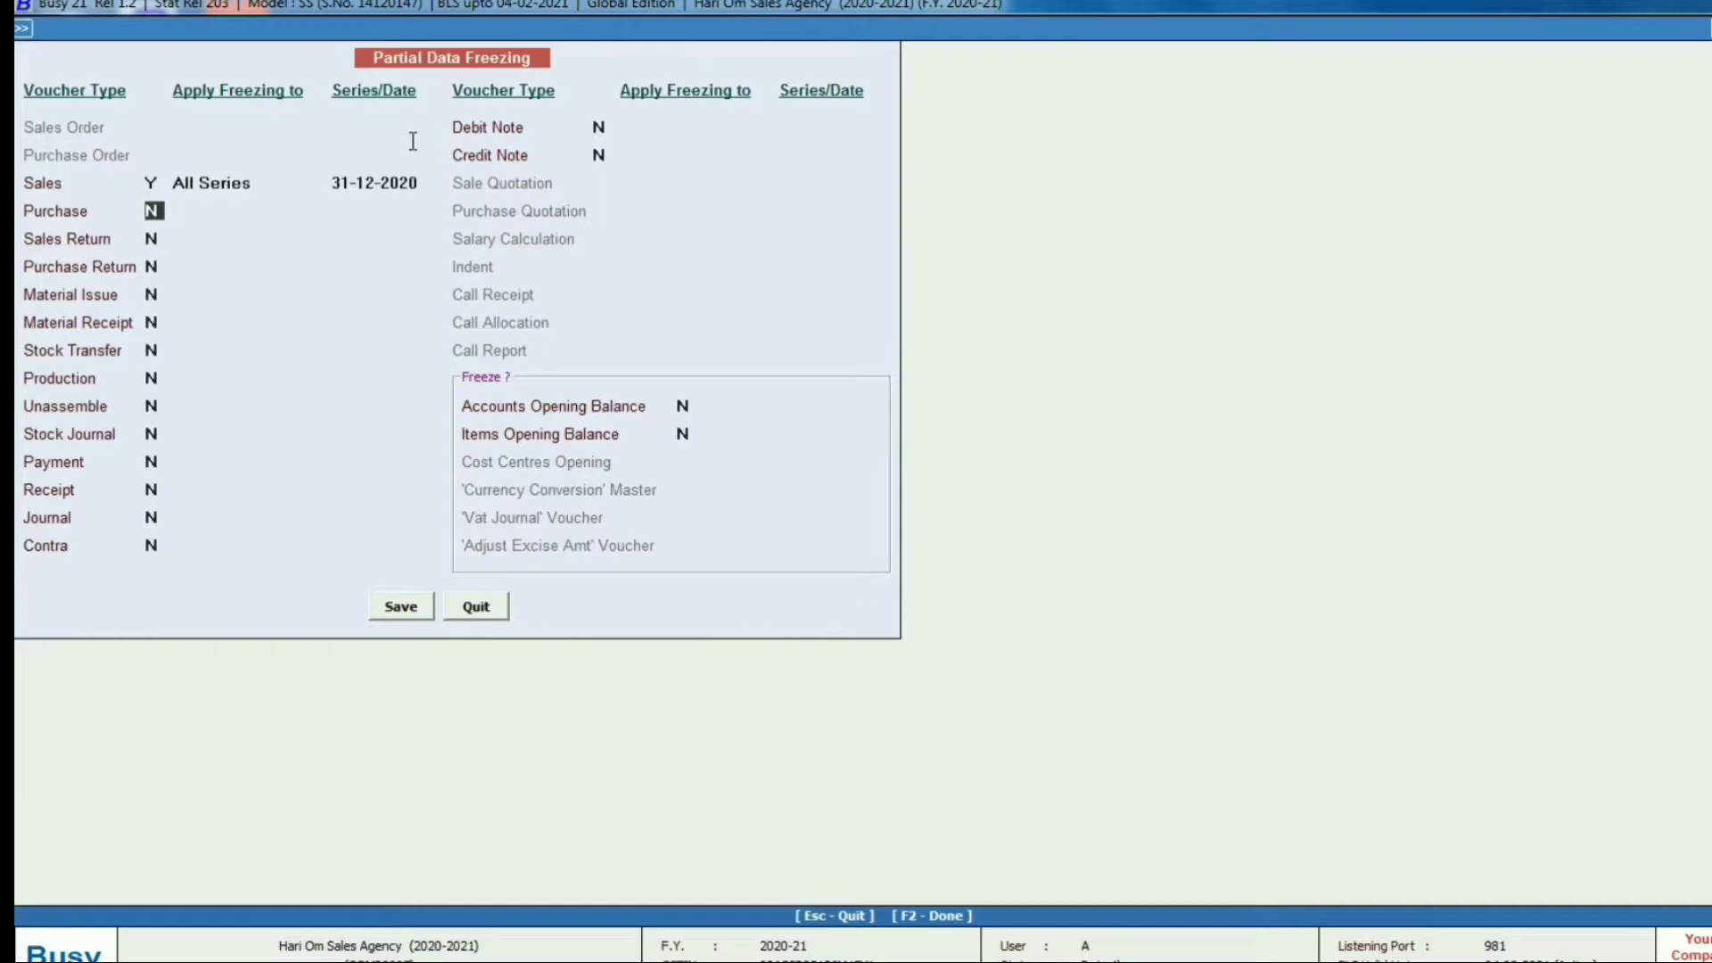
Freeze Purchase vouchers for All Series up to 31-12-2020.
type("Y")
key("Return")
key("Return")
type("3")
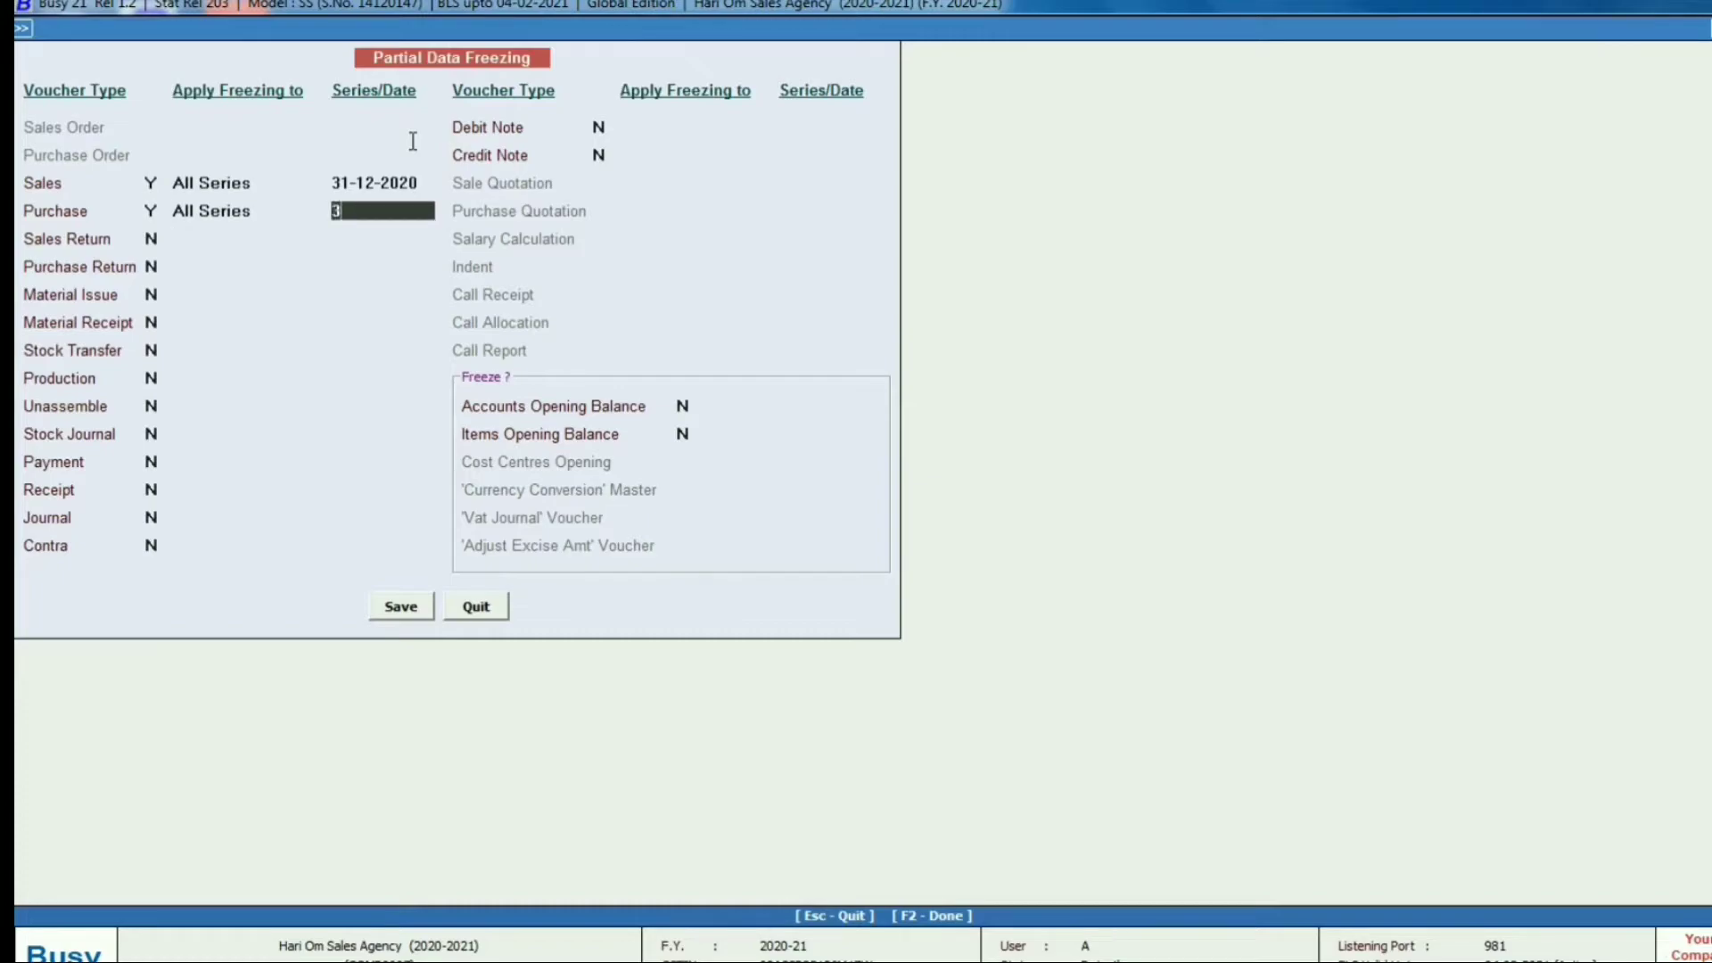
type("1.12.2020")
key("Return")
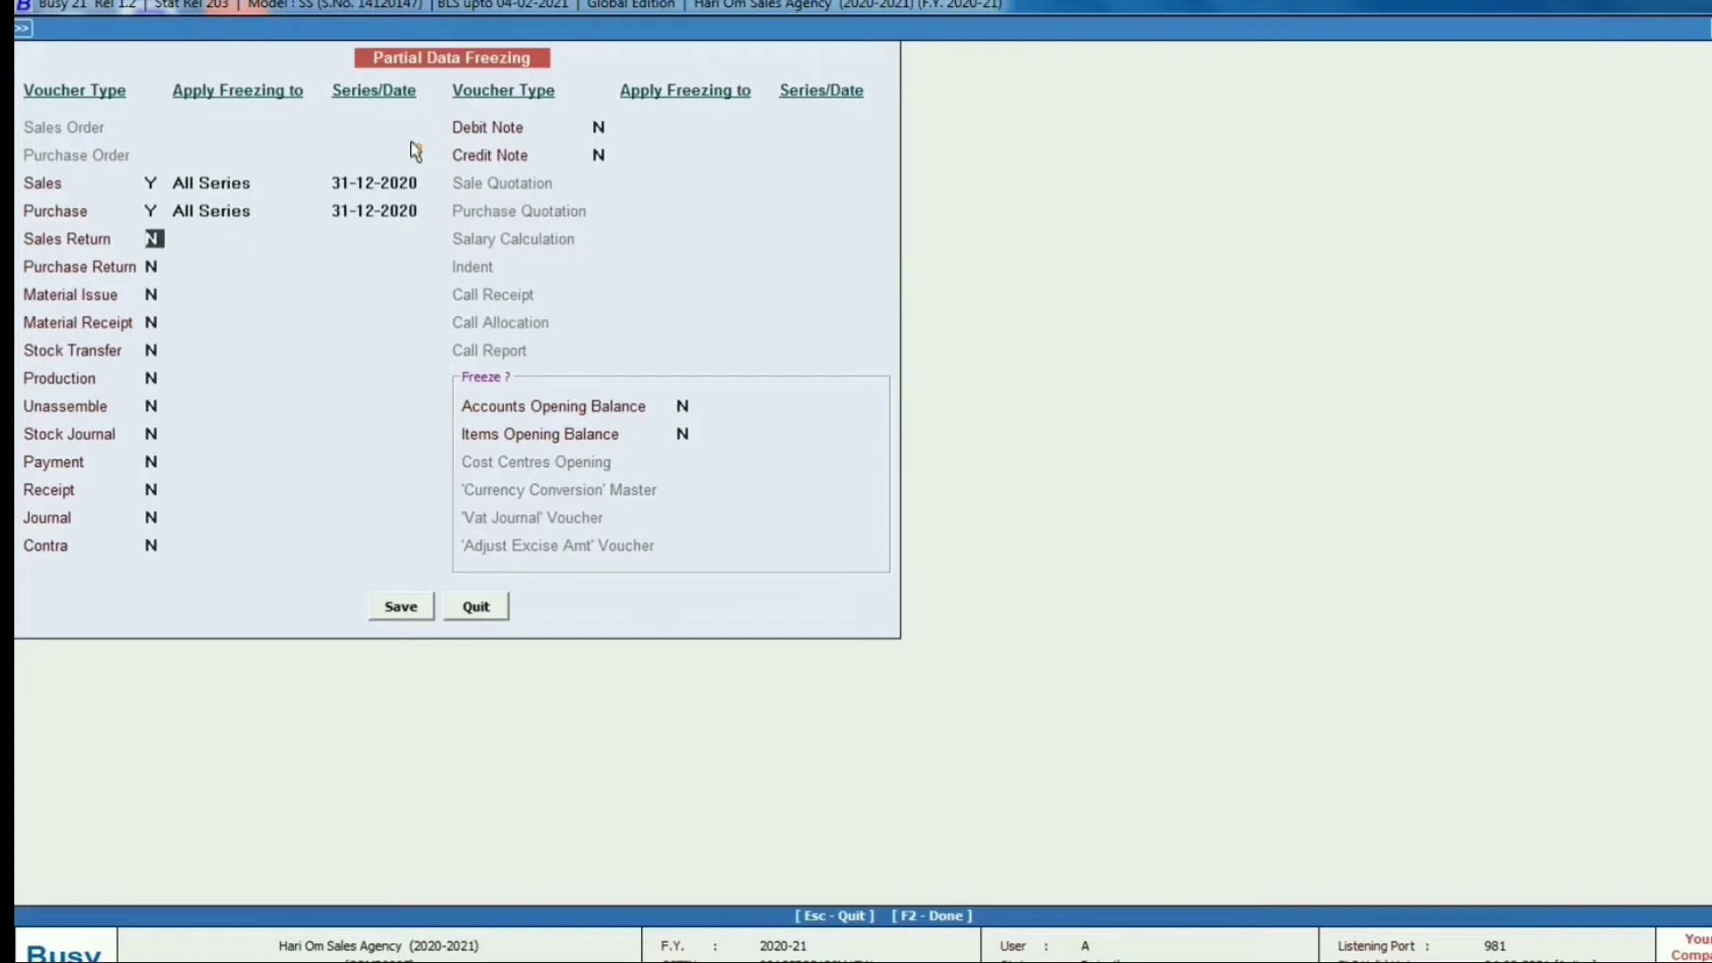
Freeze Sales Return vouchers for All Series up to 31-12-2020.
key("y")
key("Return")
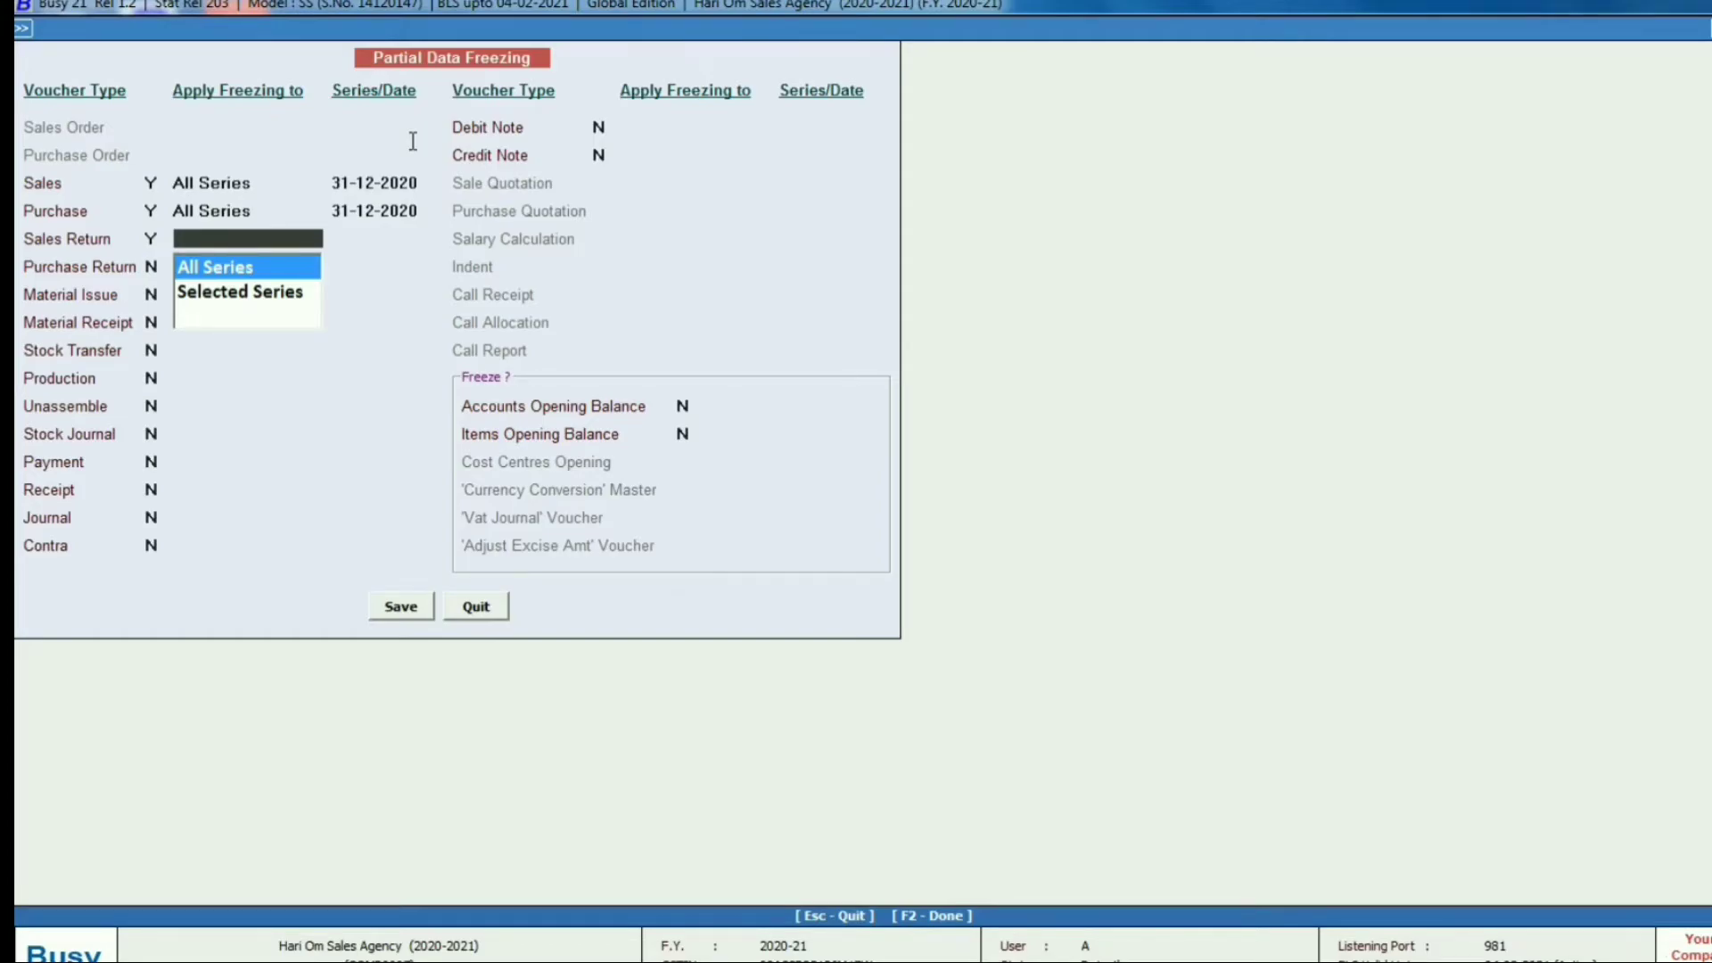
key("Return")
type("31.12.2020")
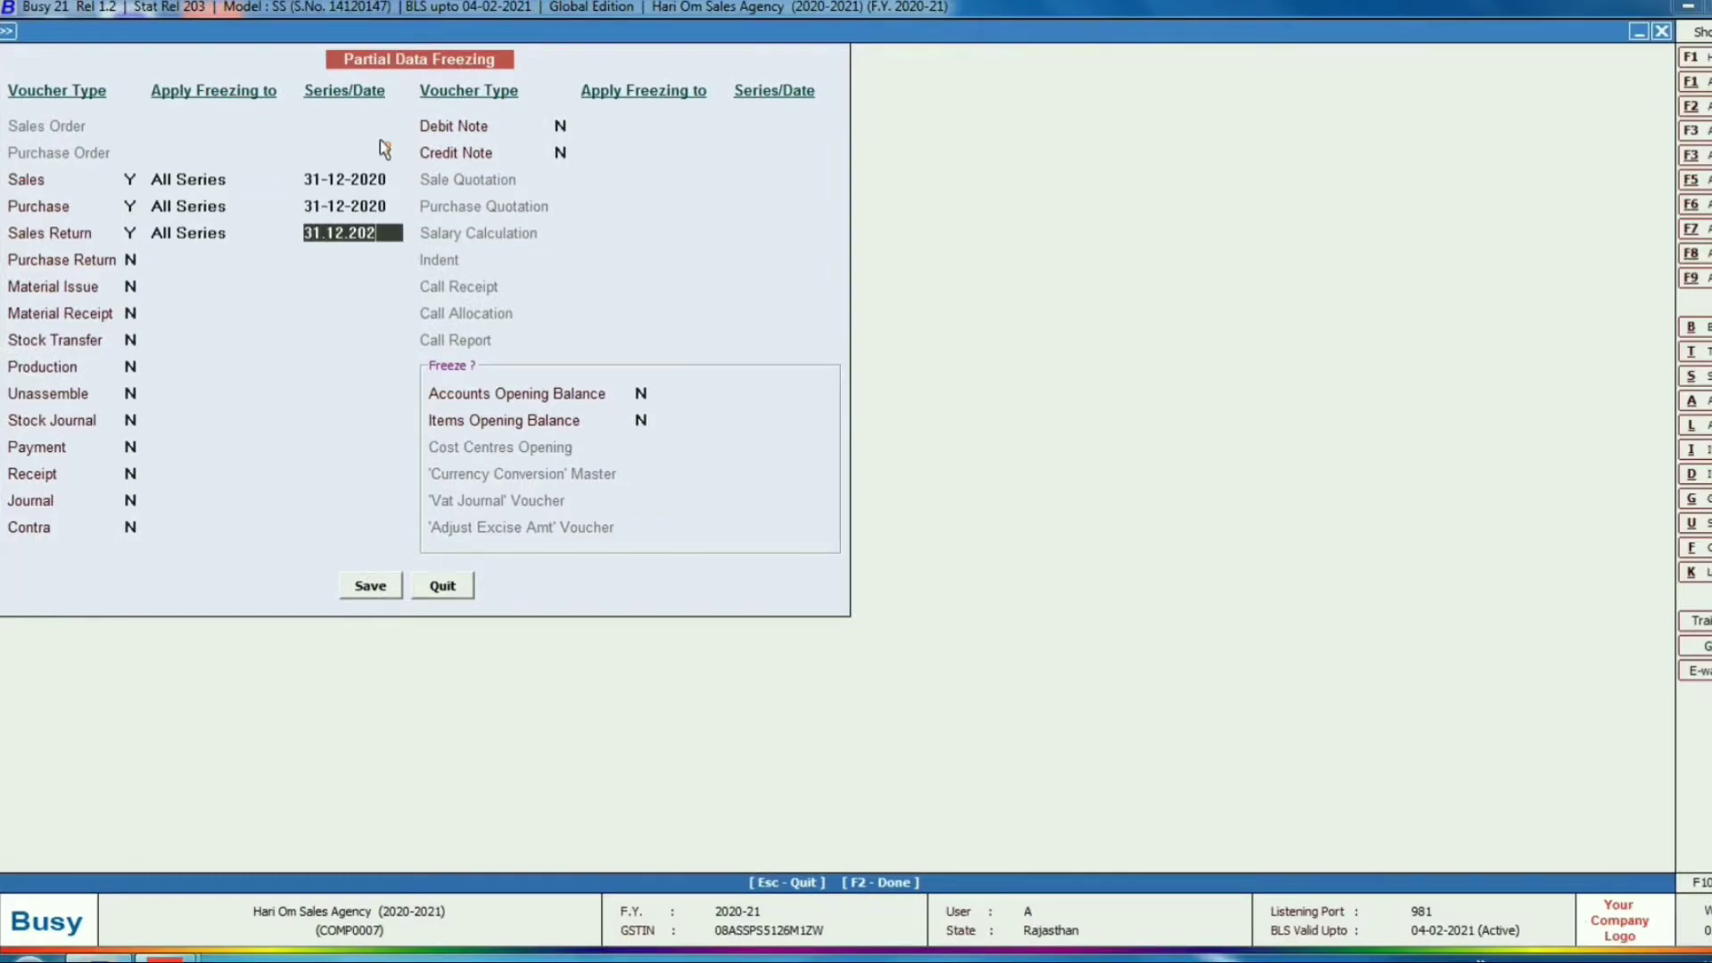
key("Return")
Freeze Purchase Return vouchers for All Series up to 31-12-2020.
type("Y")
key("Return")
key("Return")
type("31.12.2020")
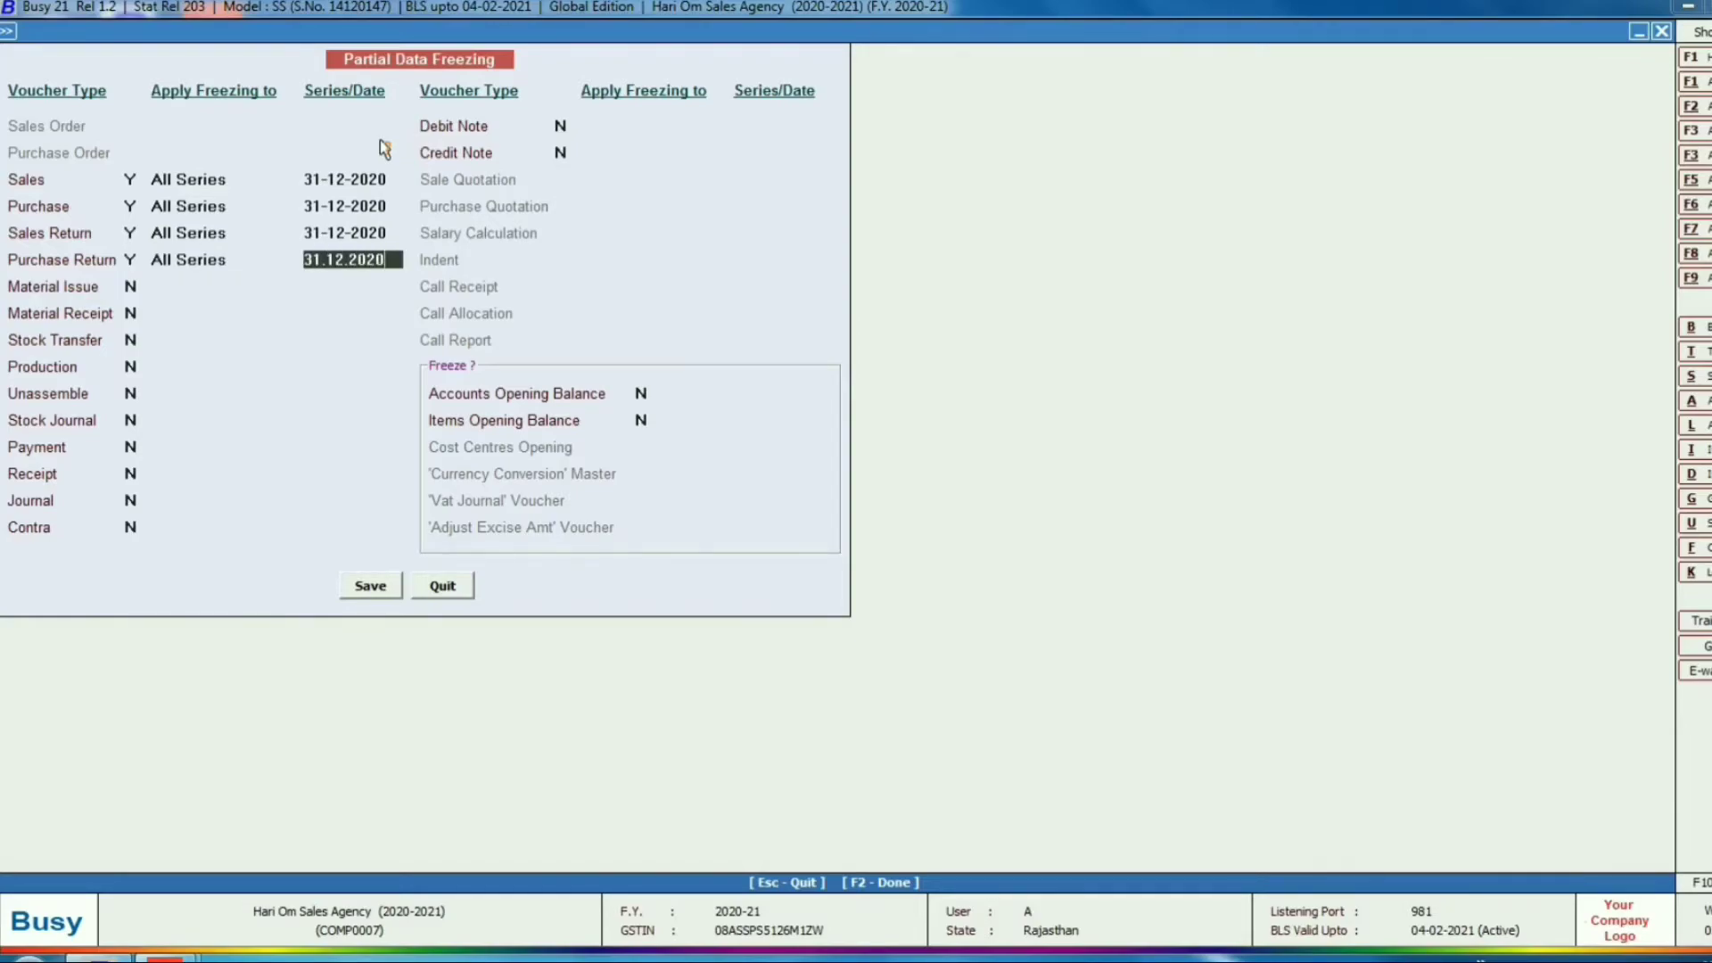
key("Return")
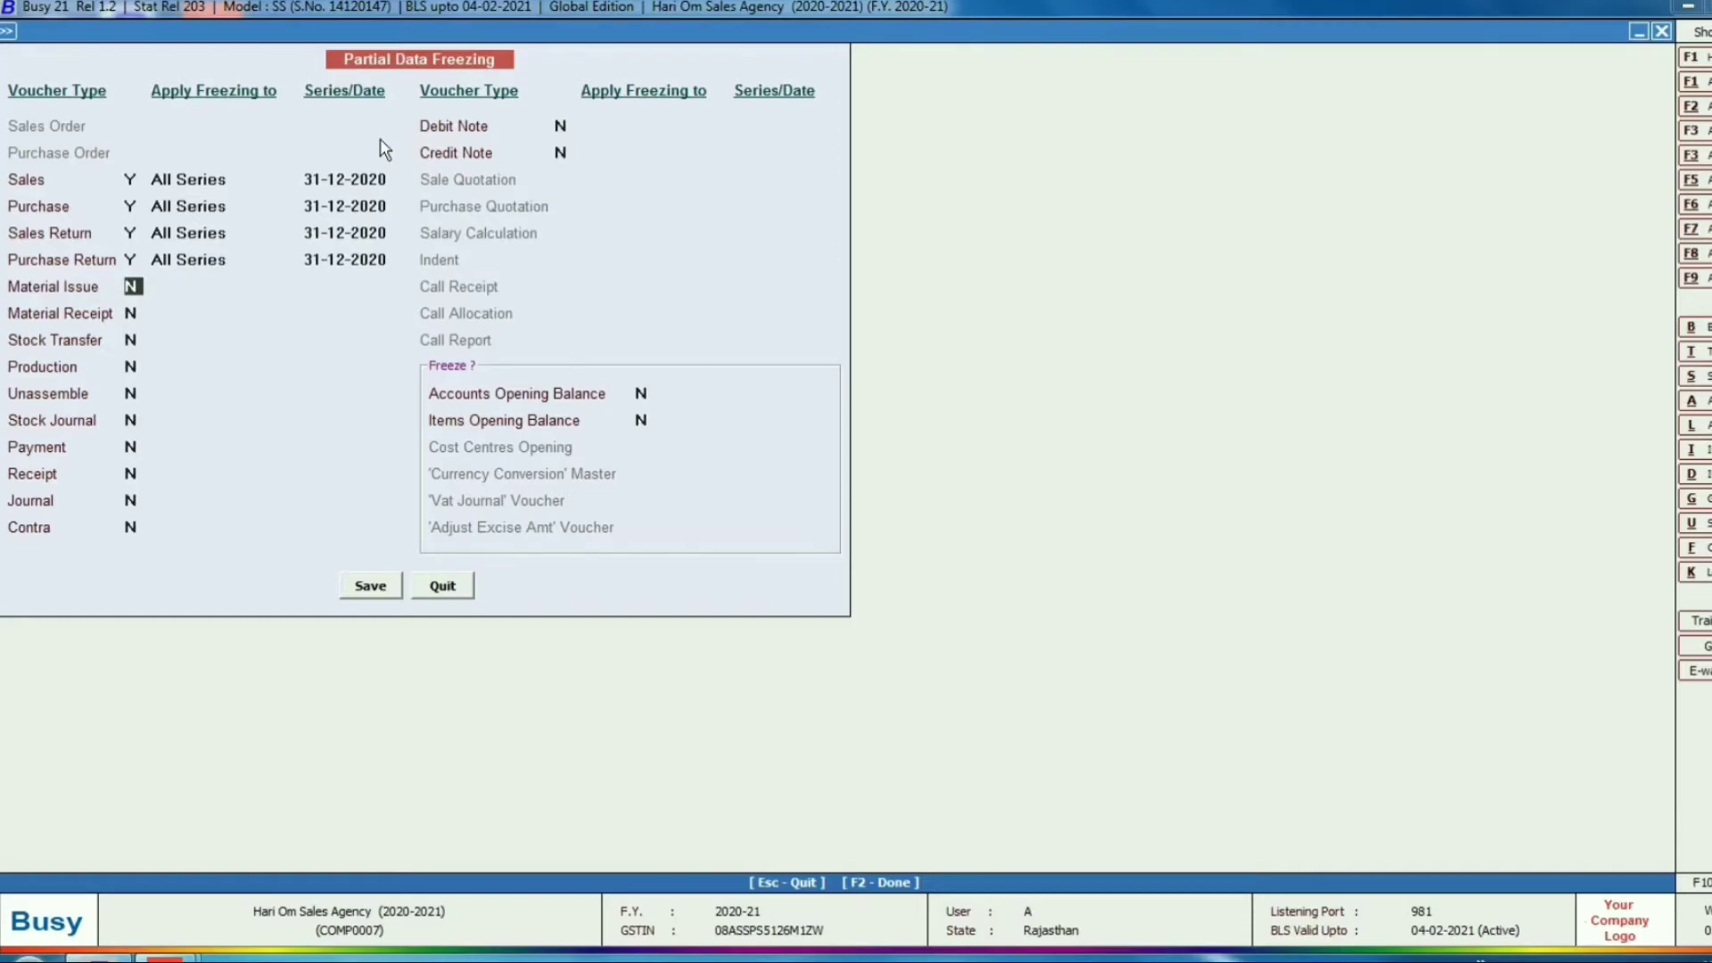
Keep Material Issue through Stock Journal unfrozen and freeze Payment vouchers for All Series up to 31-12-2020.
key("Return")
key("Return")
key("Return")
key("Return")
key("Return")
key("Return")
type("Y")
key("Return")
key("Return")
key("BackSpace")
type("31.12.2")
type("020")
key("Return")
Freeze Receipt vouchers for All Series up to 31-12-2020.
type("Y")
key("Return")
key("Return")
type("31.12")
key("Return")
Freeze Journal vouchers for All Series up to 31-12-2020.
type("Y")
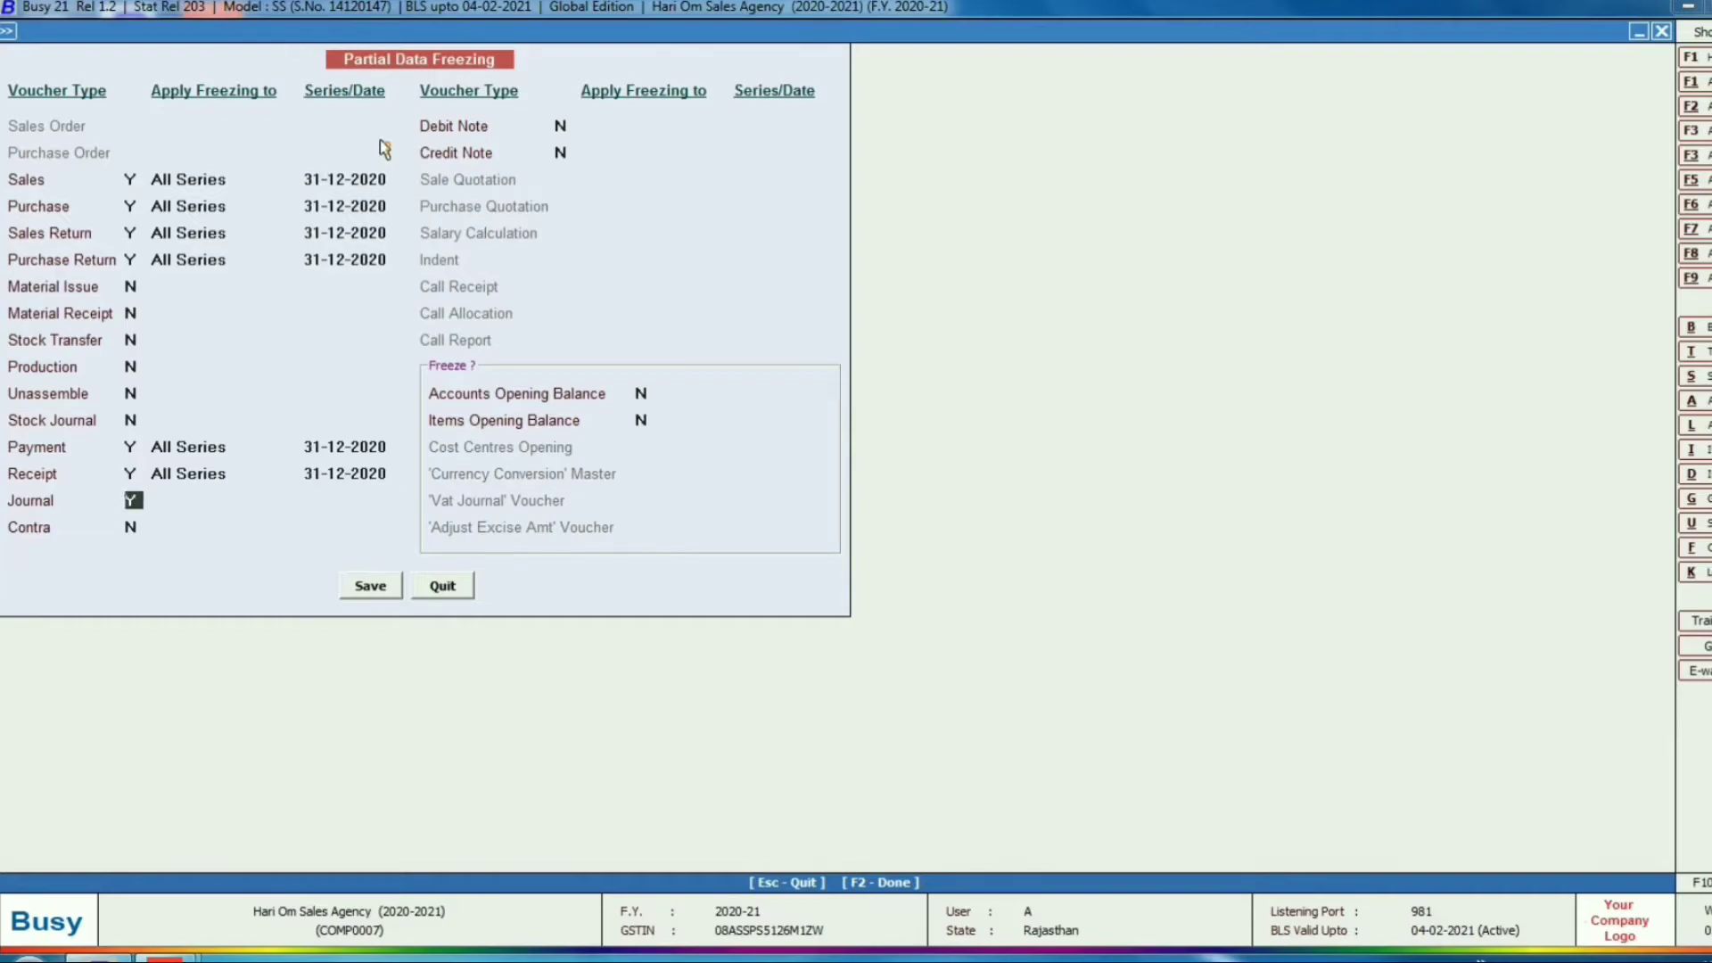
key("Return")
key("Return")
type("31.12")
key("Return")
Freeze Contra vouchers for All Series up to 31-12-2020.
type("Y")
key("Return")
key("Return")
type("31.12")
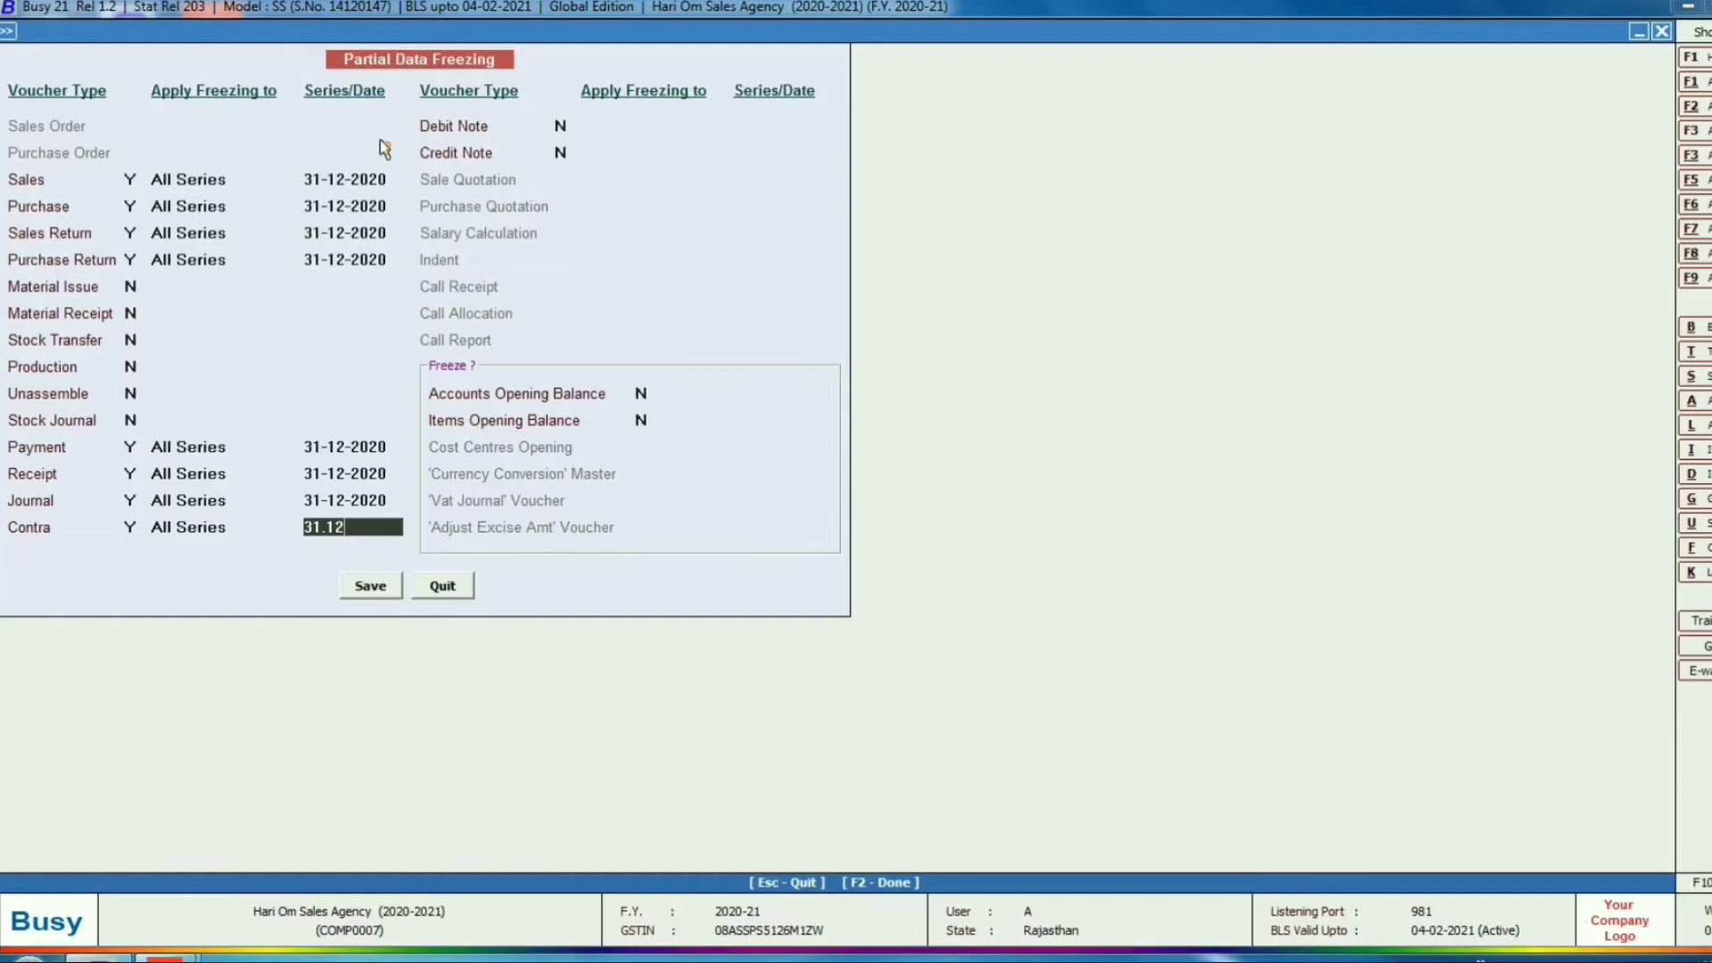
key("Return")
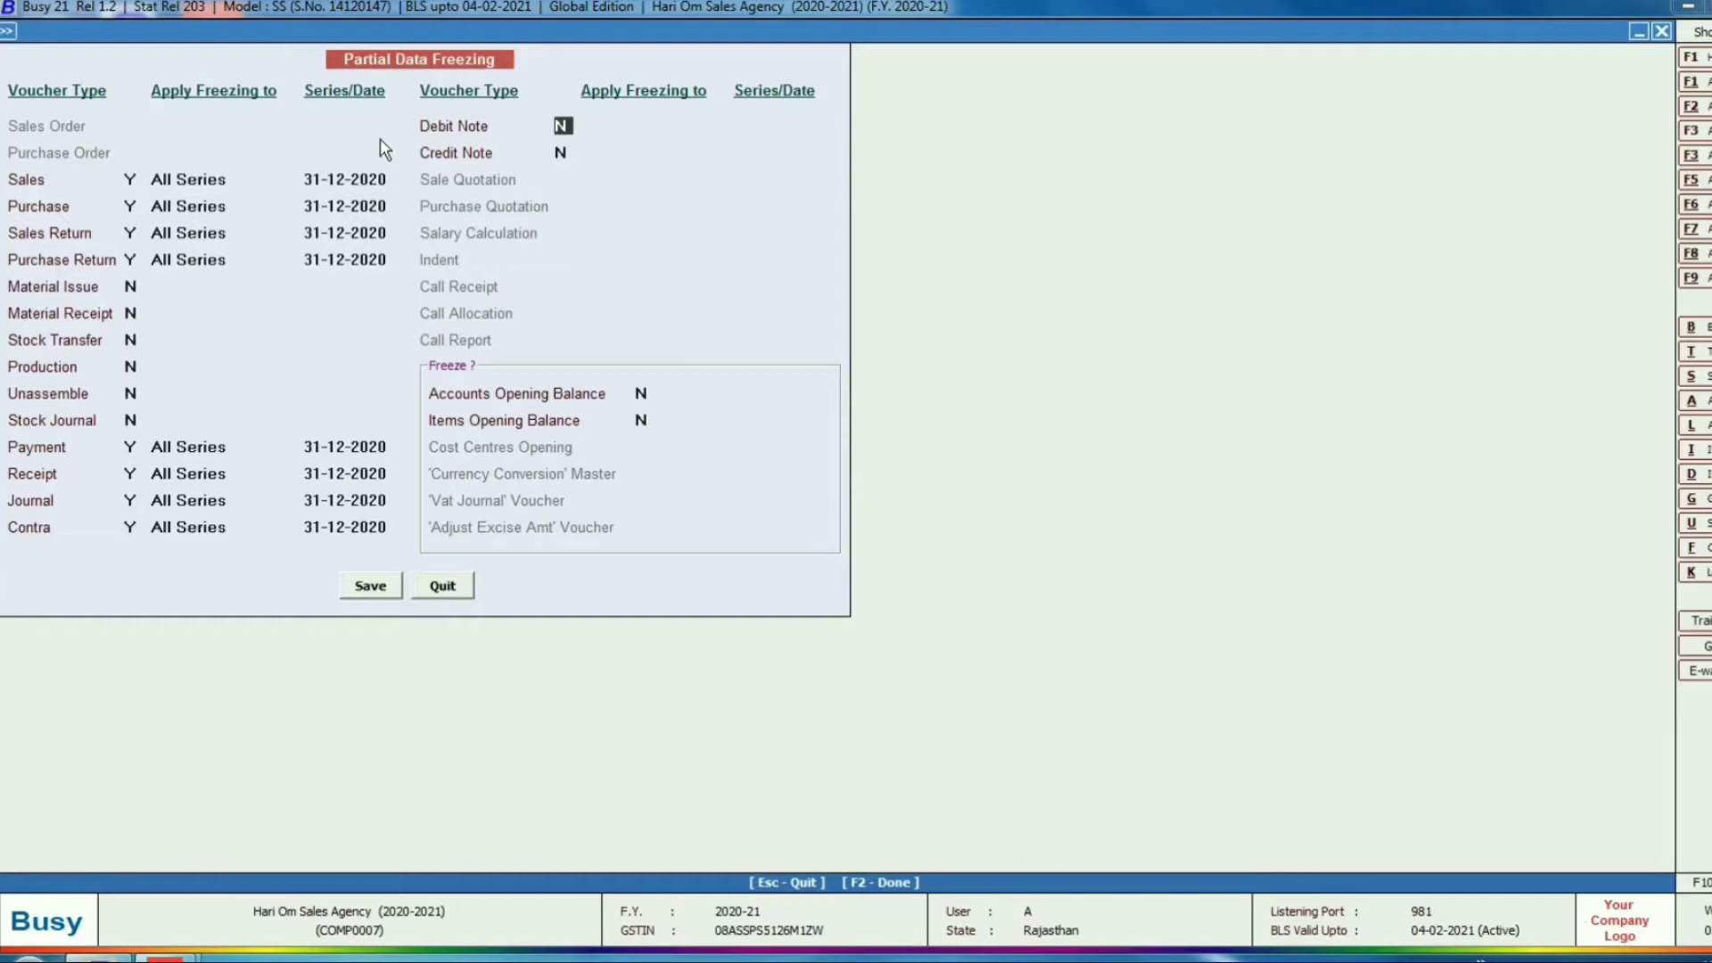
Keep Debit Note and Credit Note unfrozen, freeze the accounts and items opening balances, and save the partial freezing settings.
type("Y")
type("N")
key("Return")
key("Return")
type("Y")
key("Return")
key("y")
key("BackSpace")
key("y")
key("Return")
key("Return")
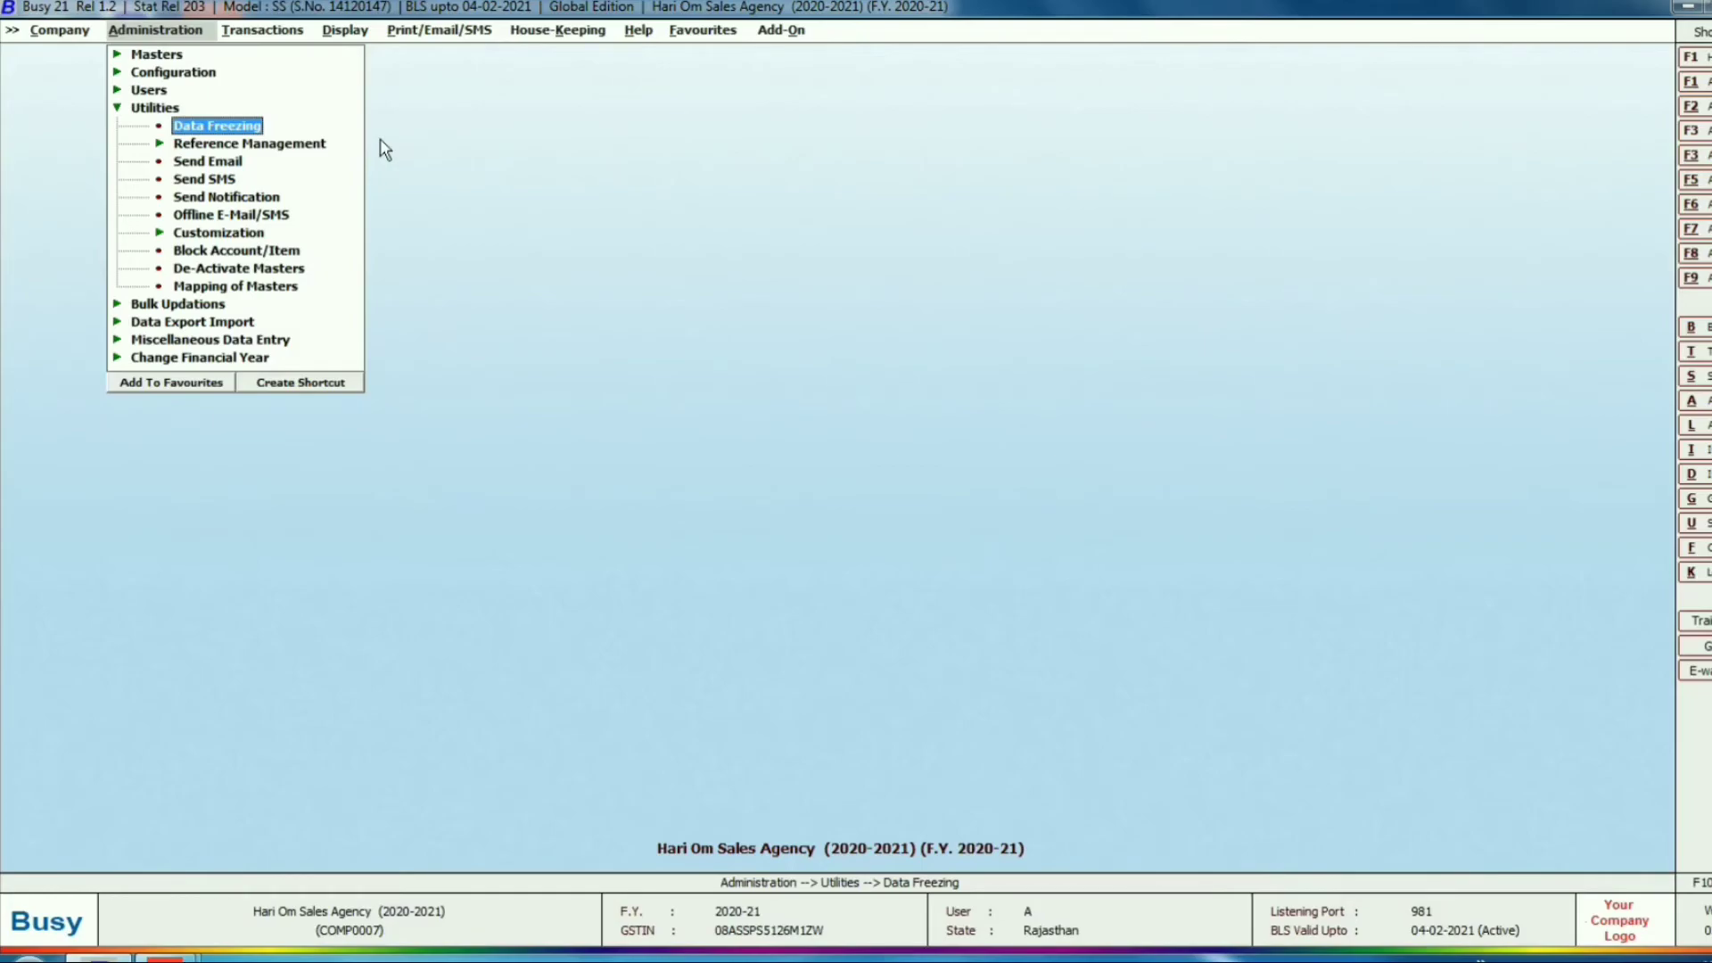
Start a new journal voucher in the GST series.
key("Escape")
key("Right")
key("Right")
key("Left")
key("Down")
key("Down")
key("Down")
key("Down")
key("Down")
key("Down")
key("Return")
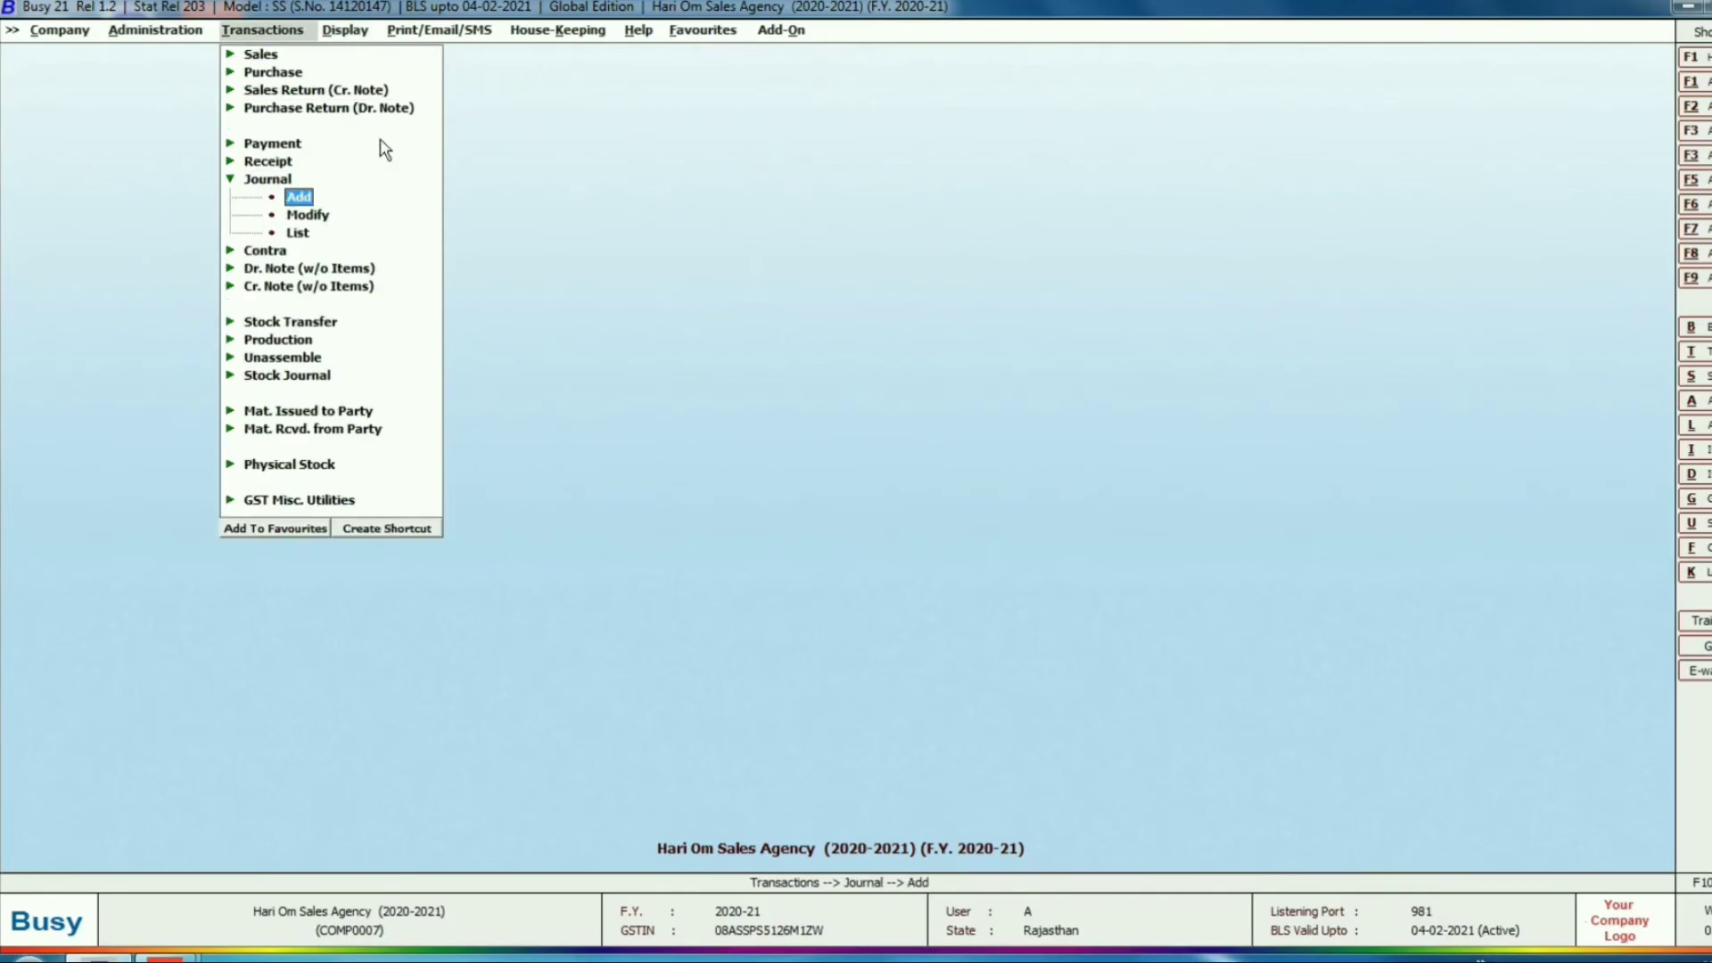
key("Return")
key("Return")
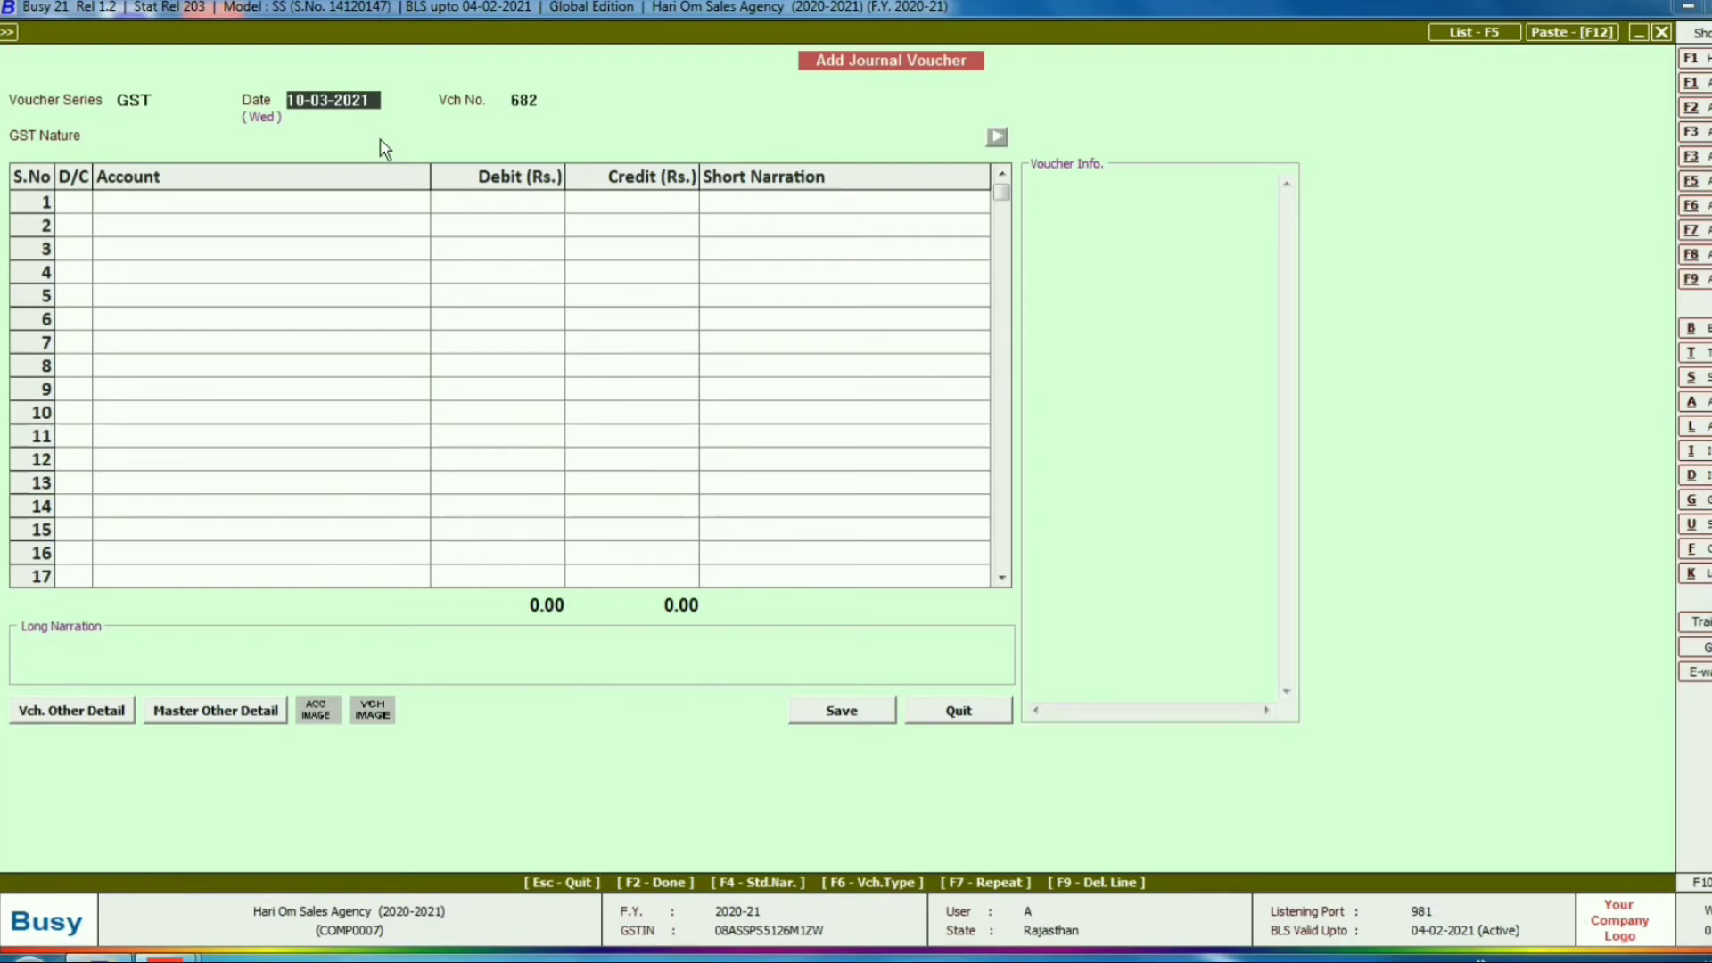
Try to date the new journal voucher 01-06-2020, then quit it without saving.
key("BackSpace")
type("1.06")
key("Return")
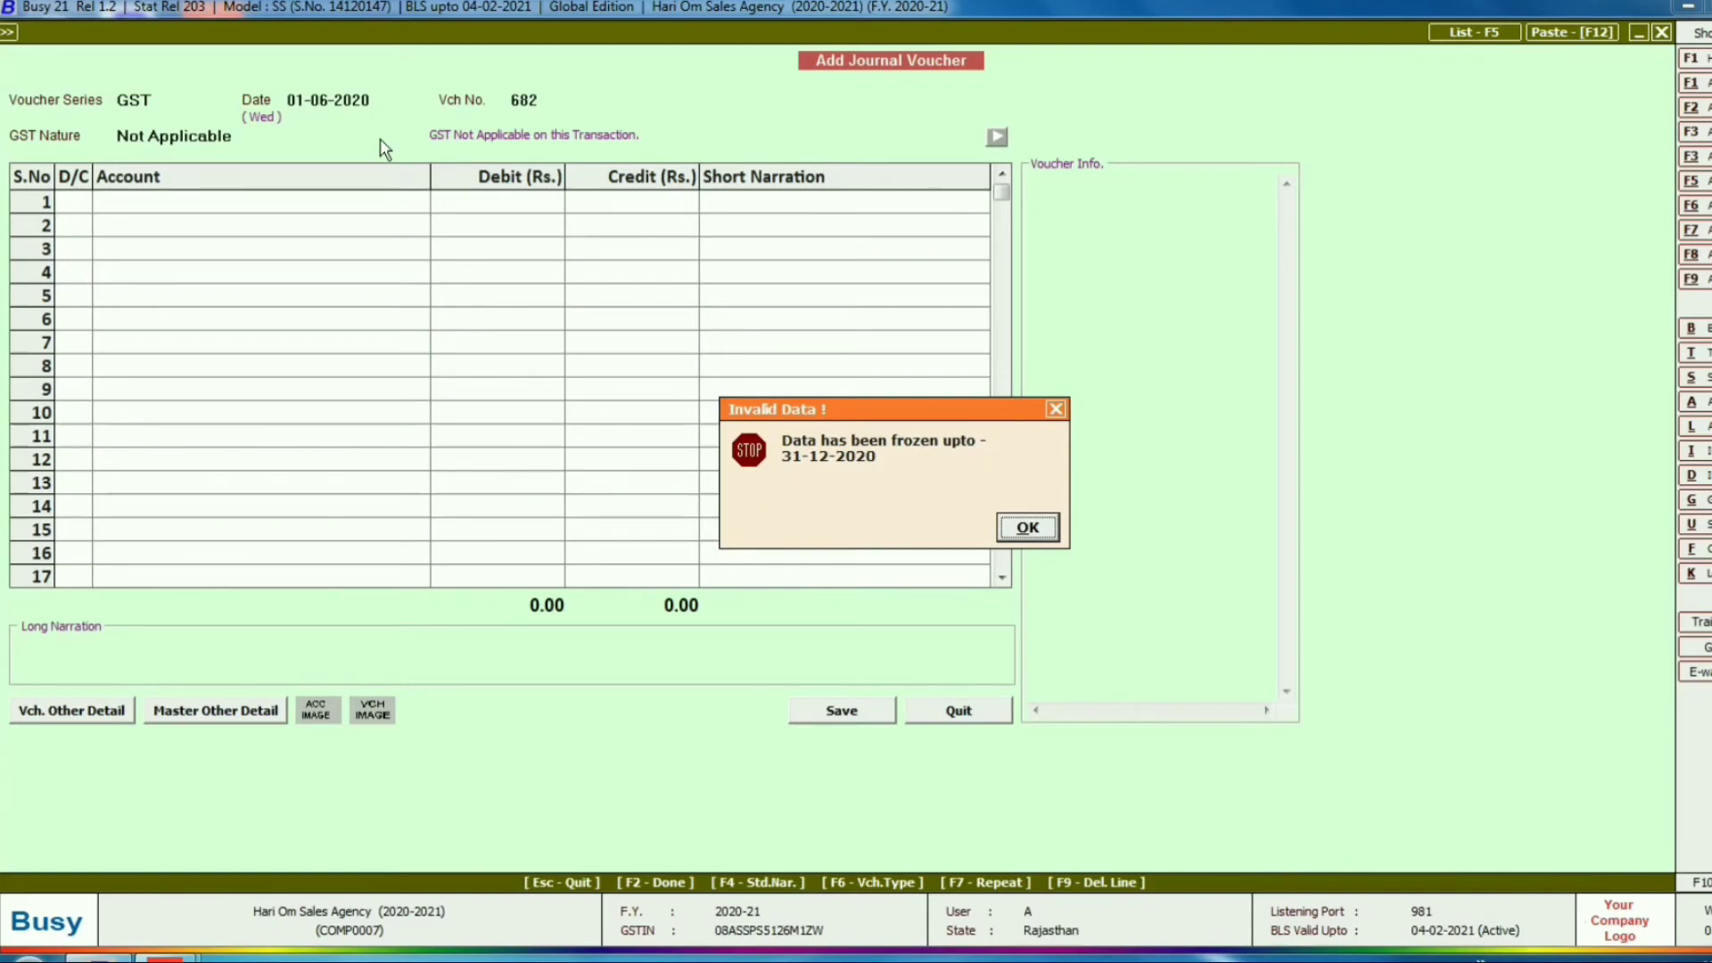
key("Return")
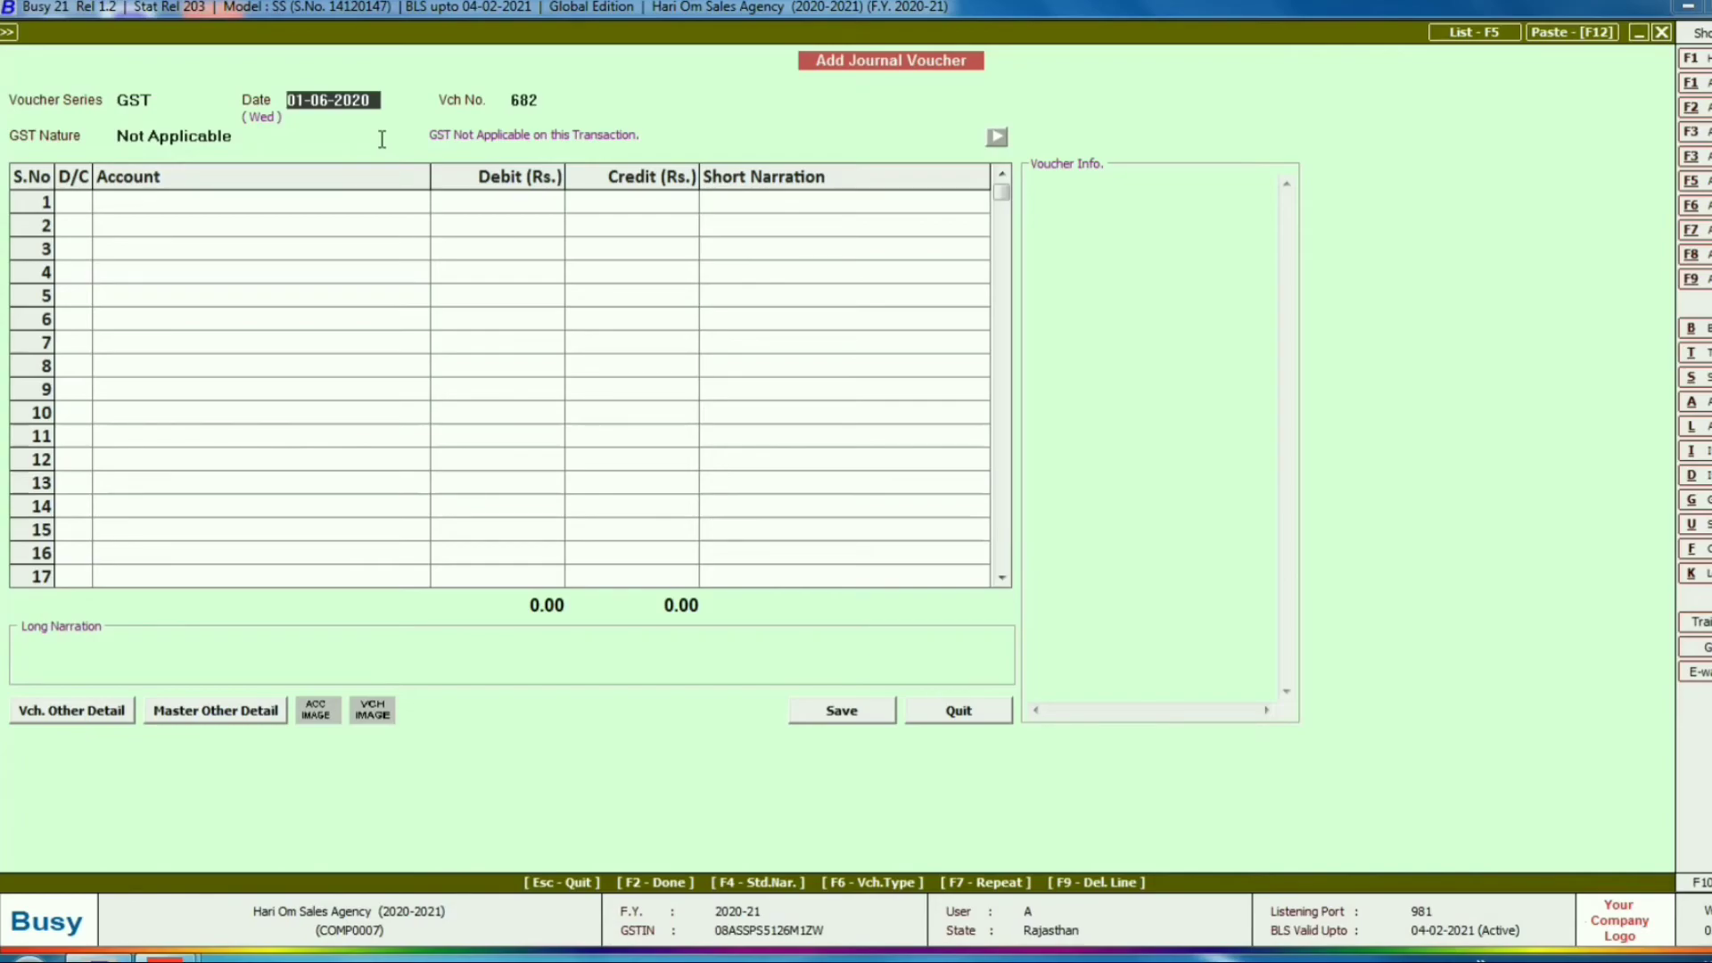
key("Escape")
key("Return")
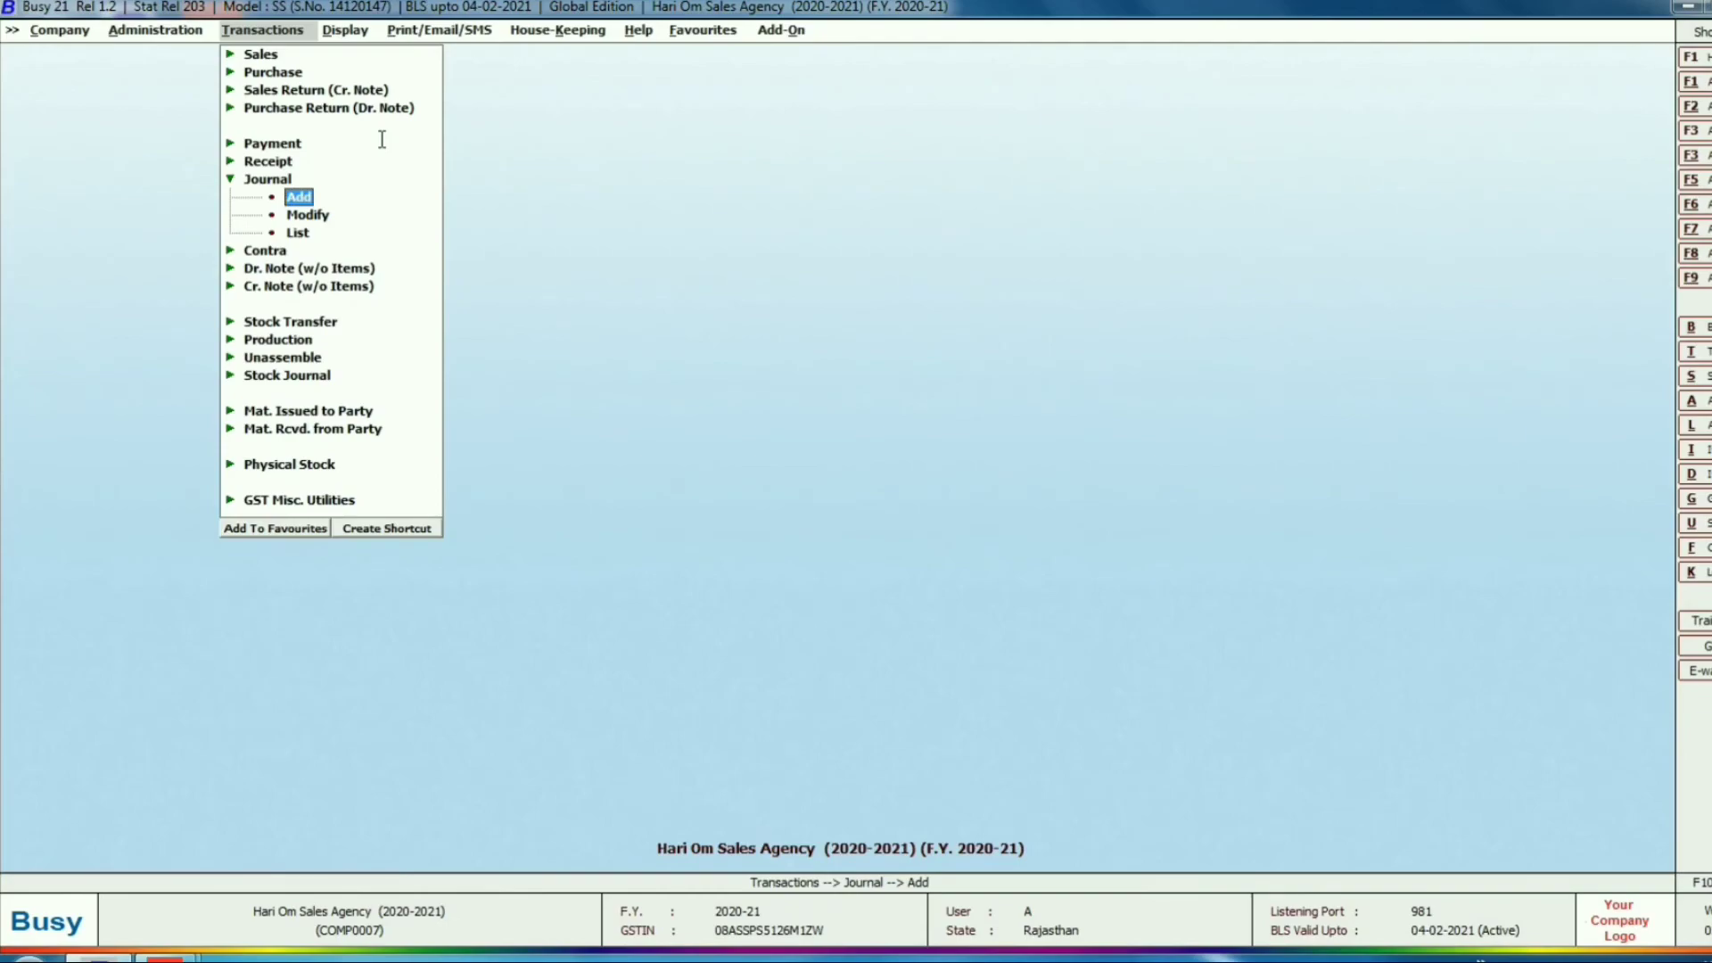
Start a new receipt voucher in the GST series.
key("Up")
key("Up")
key("Up")
key("Up")
key("Up")
key("Down")
key("Down")
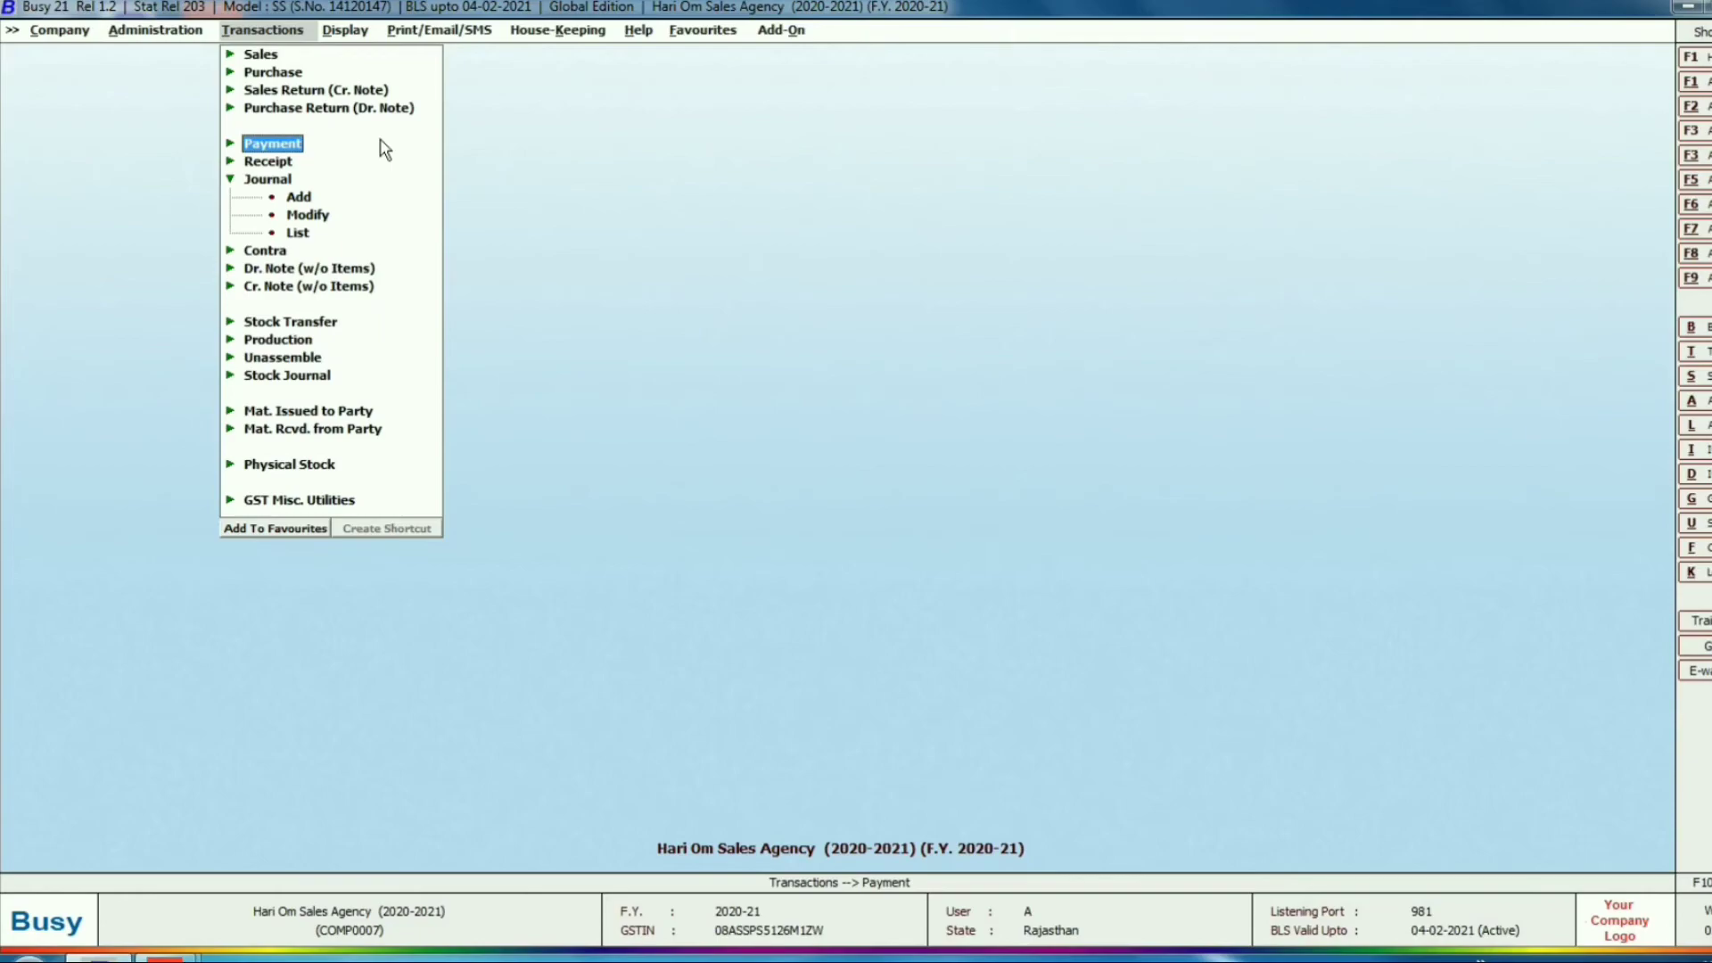
key("Right")
key("Left")
key("Left")
key("Down")
key("Right")
key("Down")
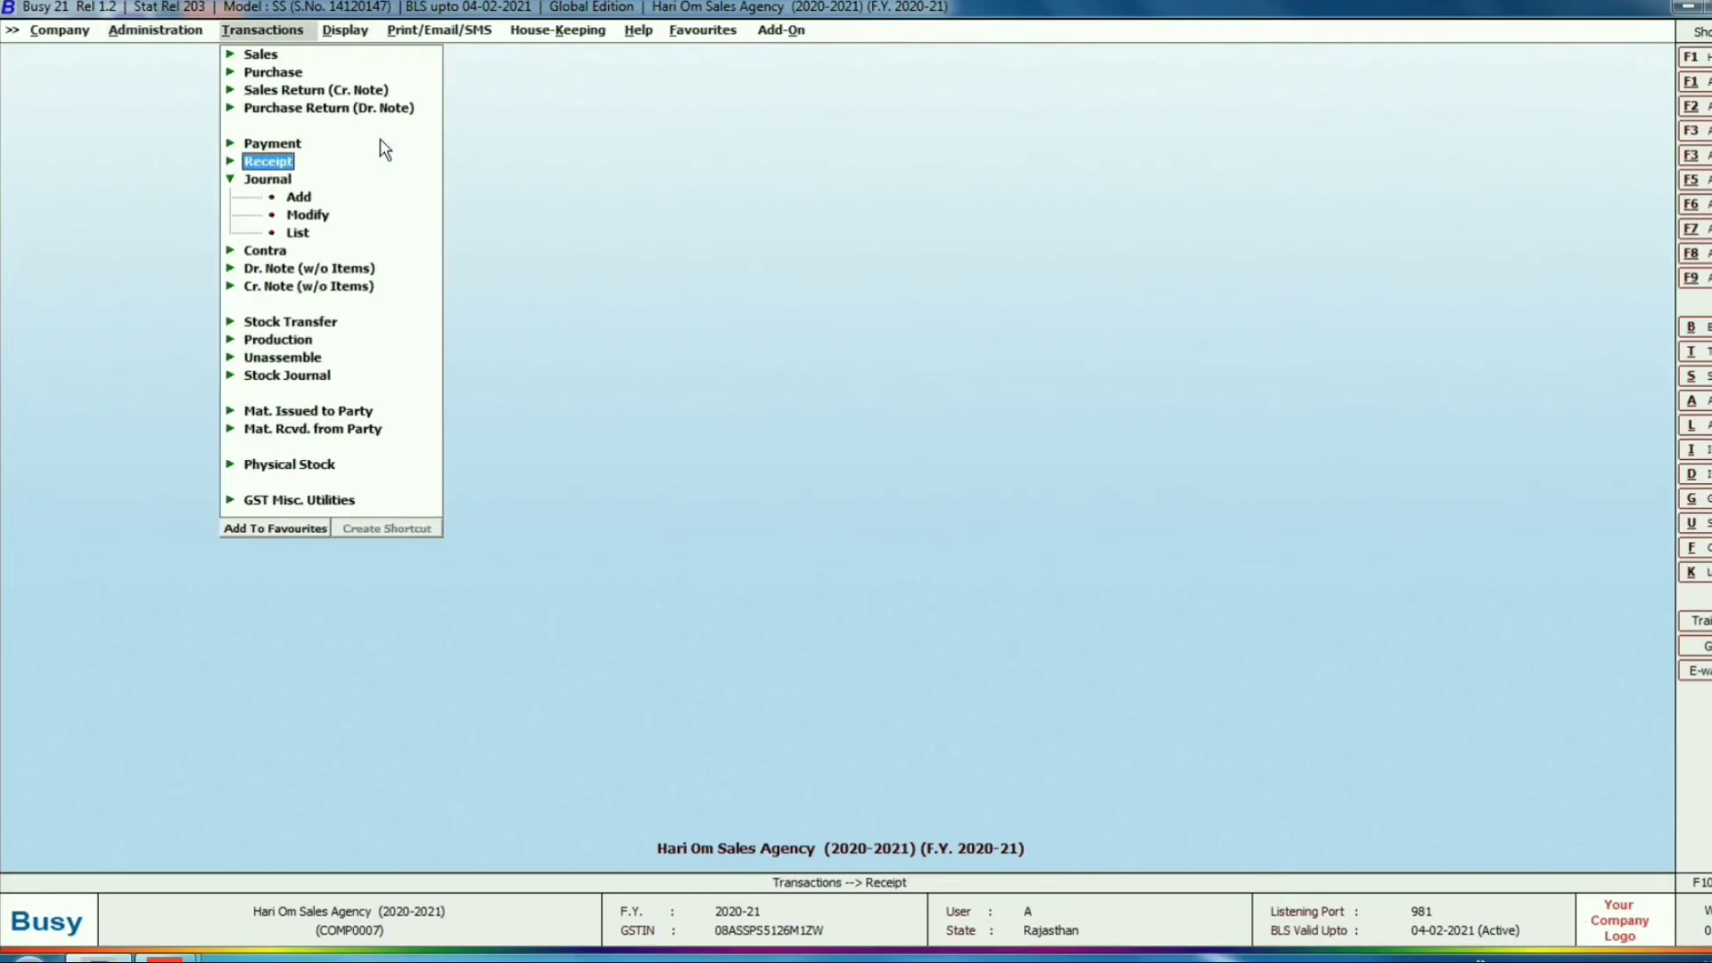
key("Return")
key("Return")
key("Return")
Try to date the new receipt voucher 01-04-2020, then quit it without saving.
type("01-04")
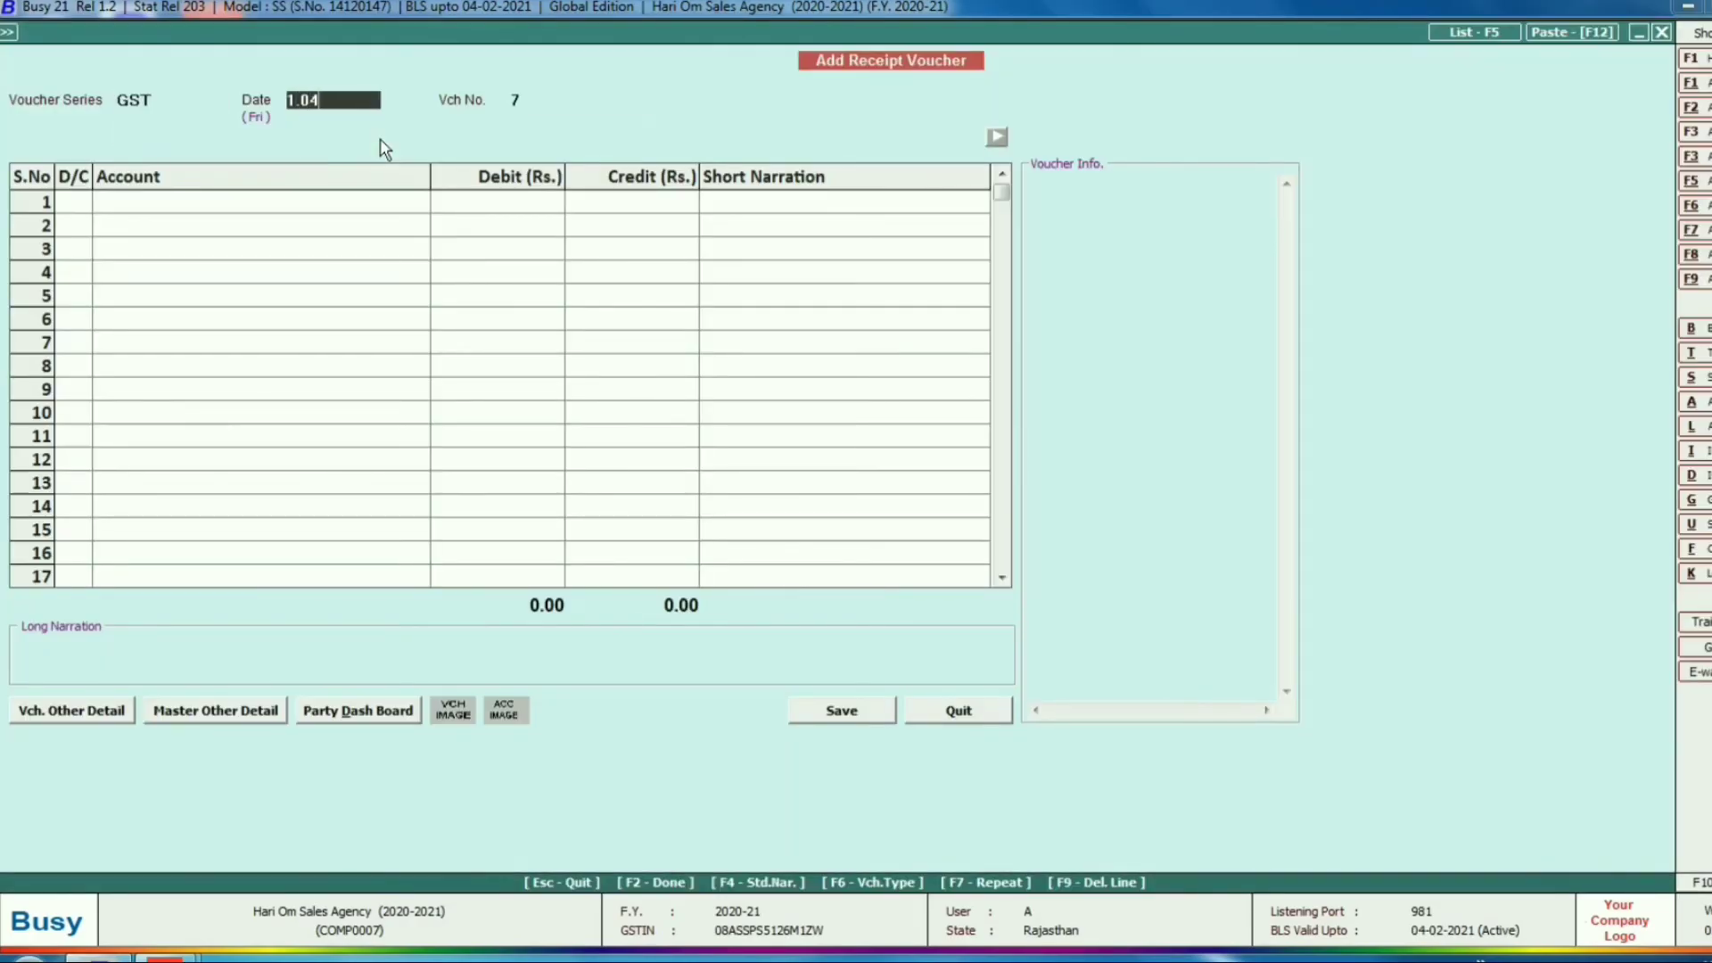
key("Return")
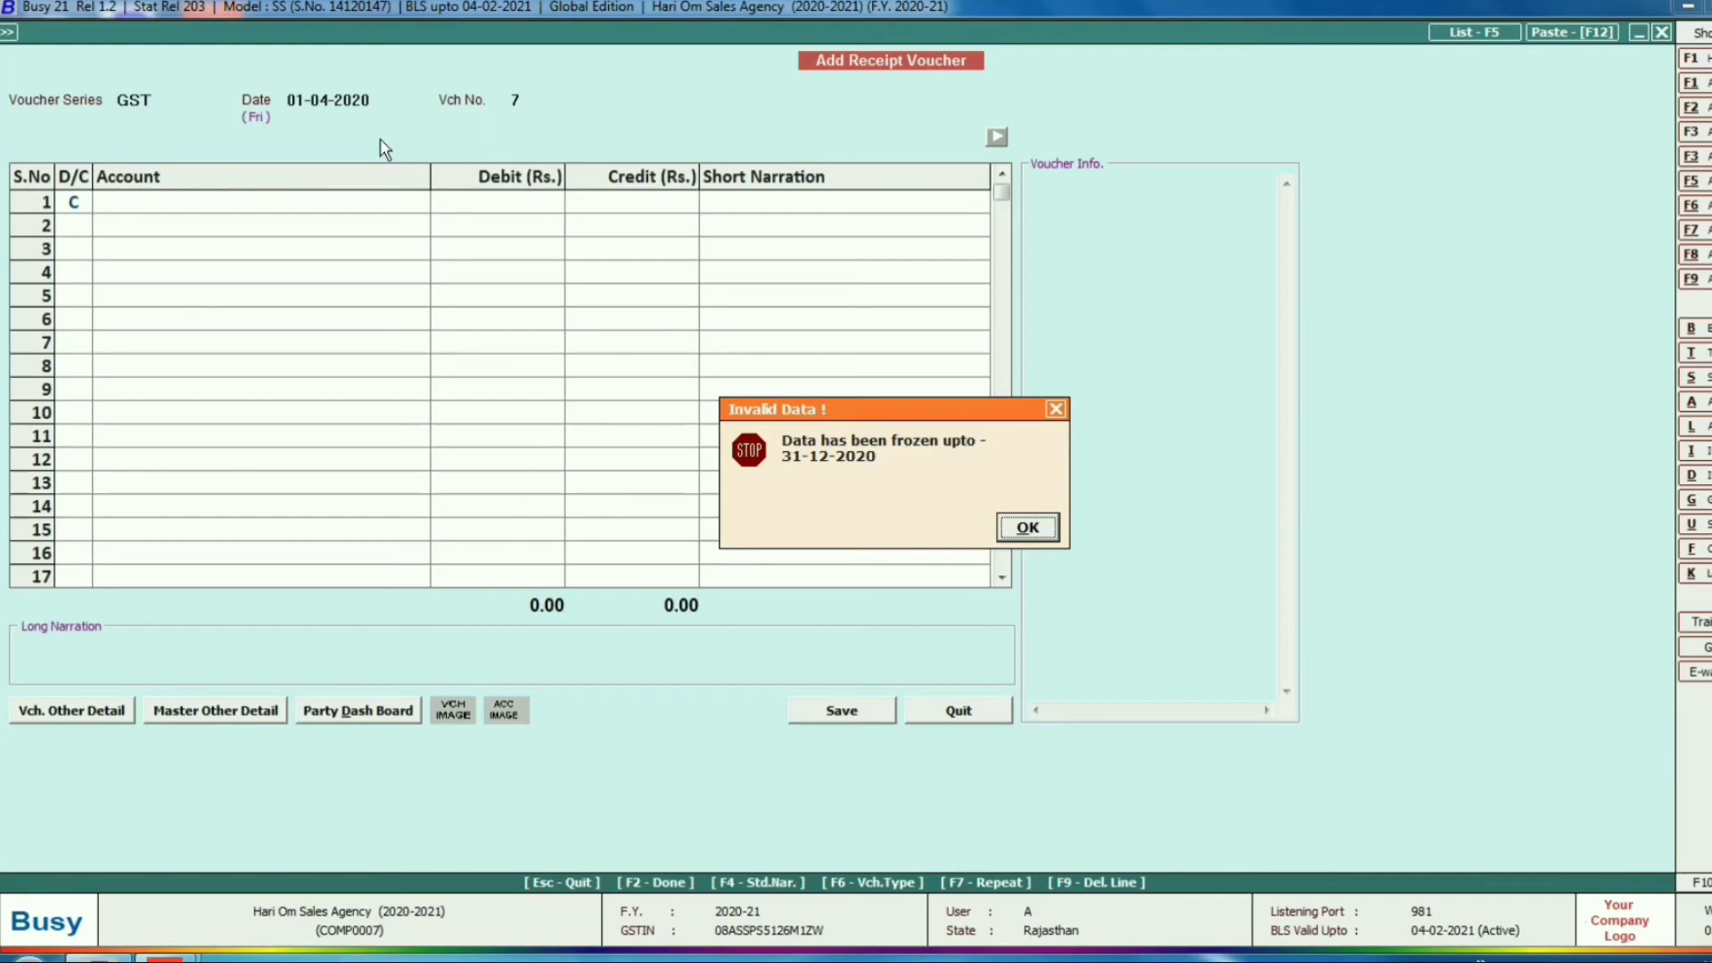
key("Return")
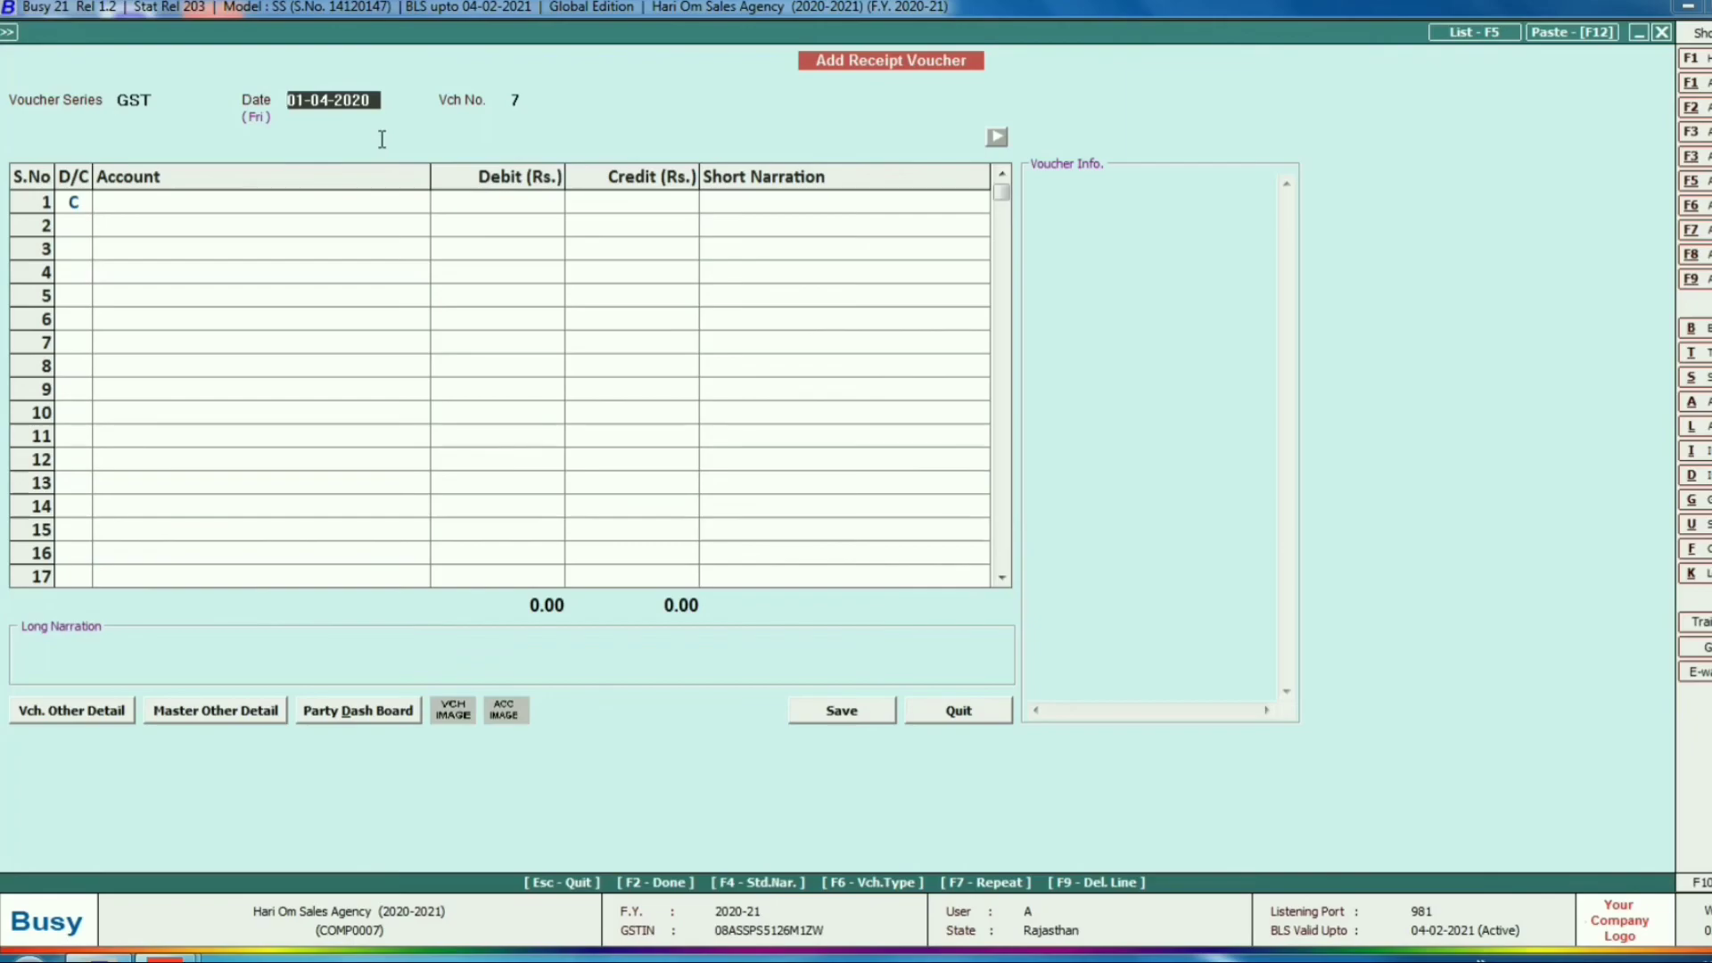
key("Escape")
key("Return")
key("Escape")
Open the data freezing settings with Full as the freezing type to check them.
key("Left")
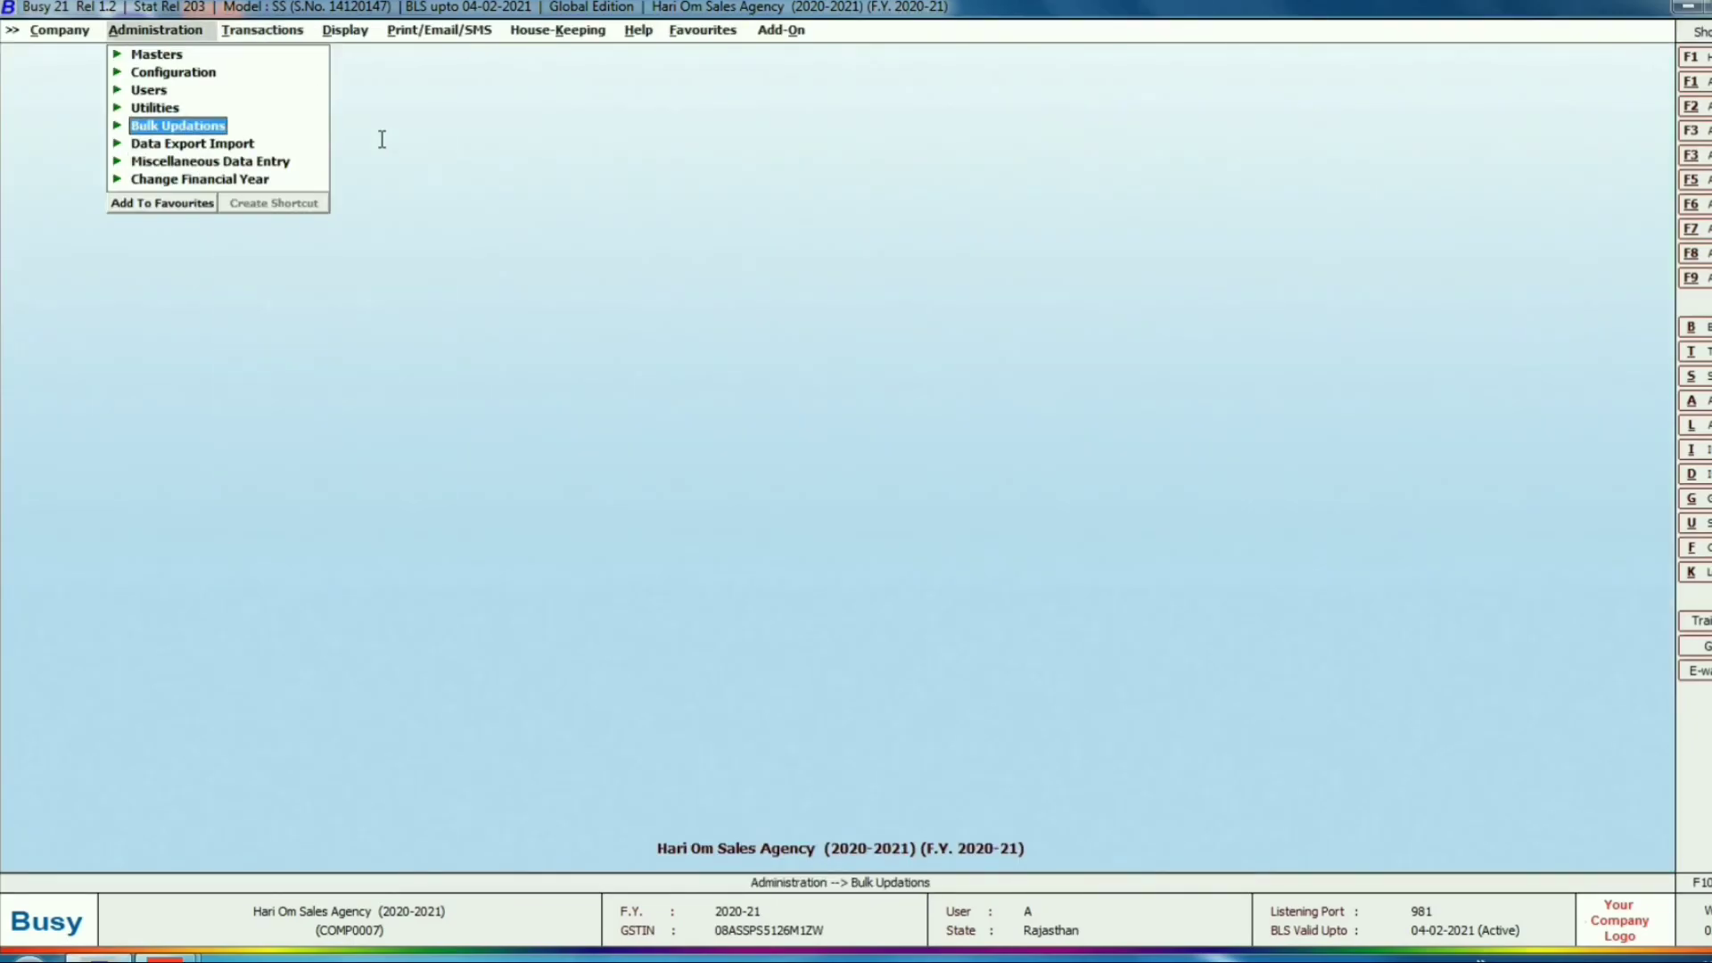
key("Up")
key("Up")
key("Down")
key("Return")
key("Down")
key("Up")
key("Return")
key("Right")
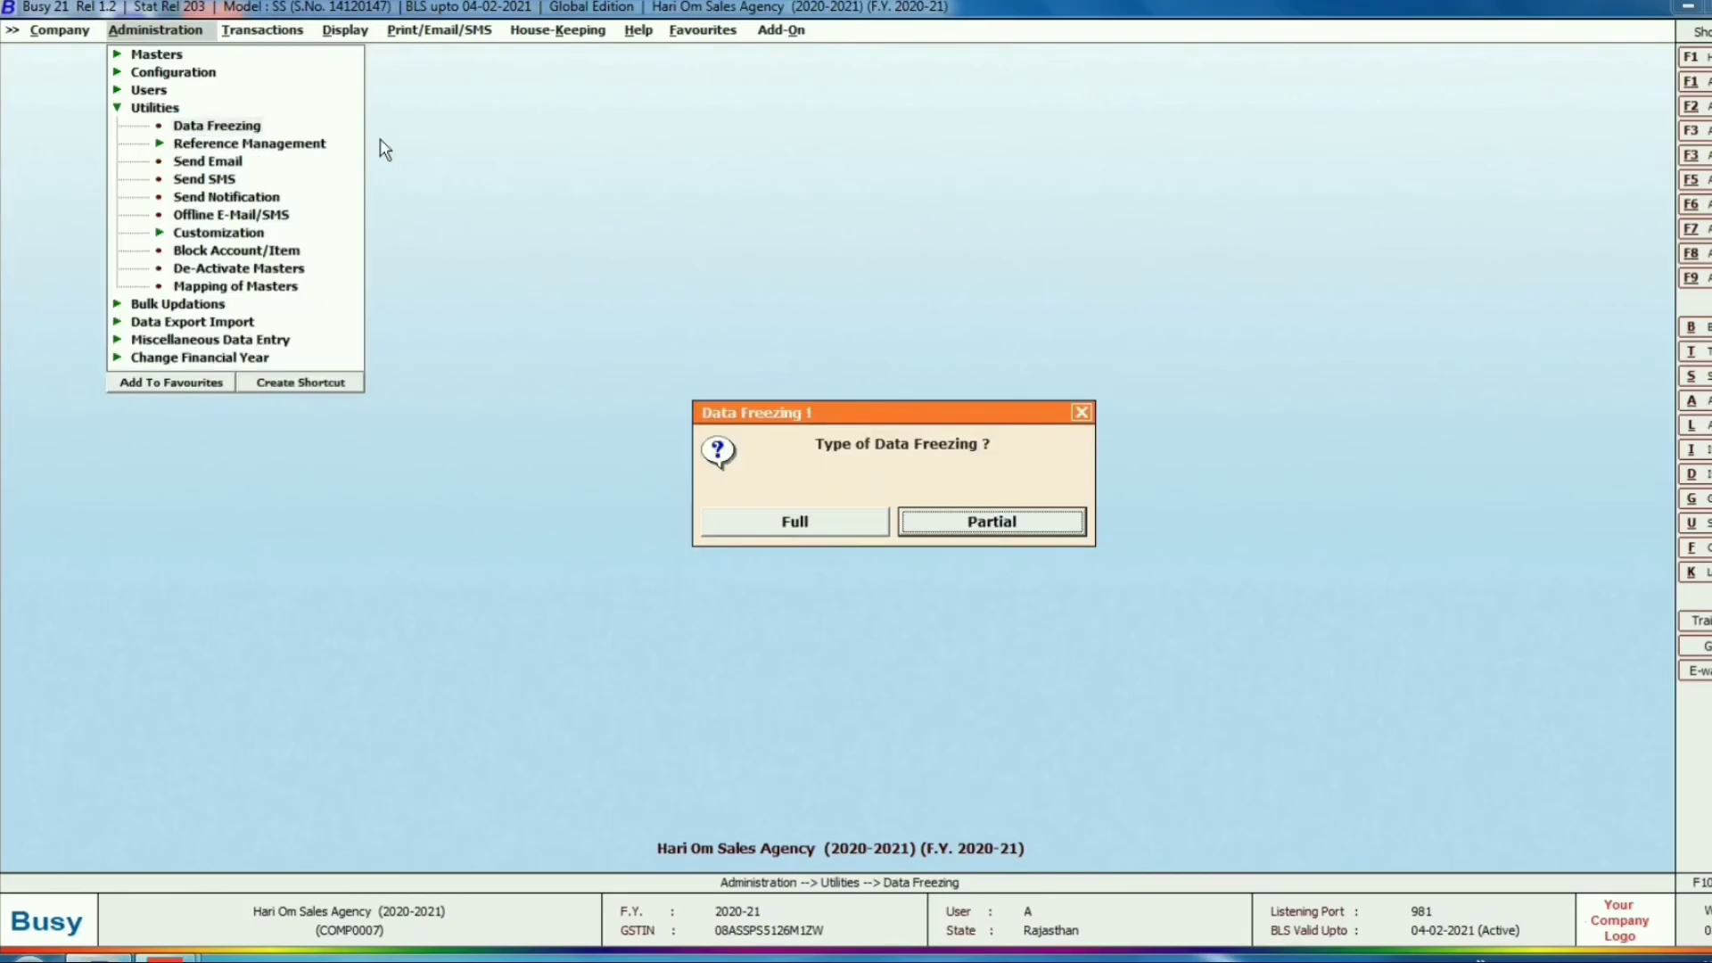
key("Return")
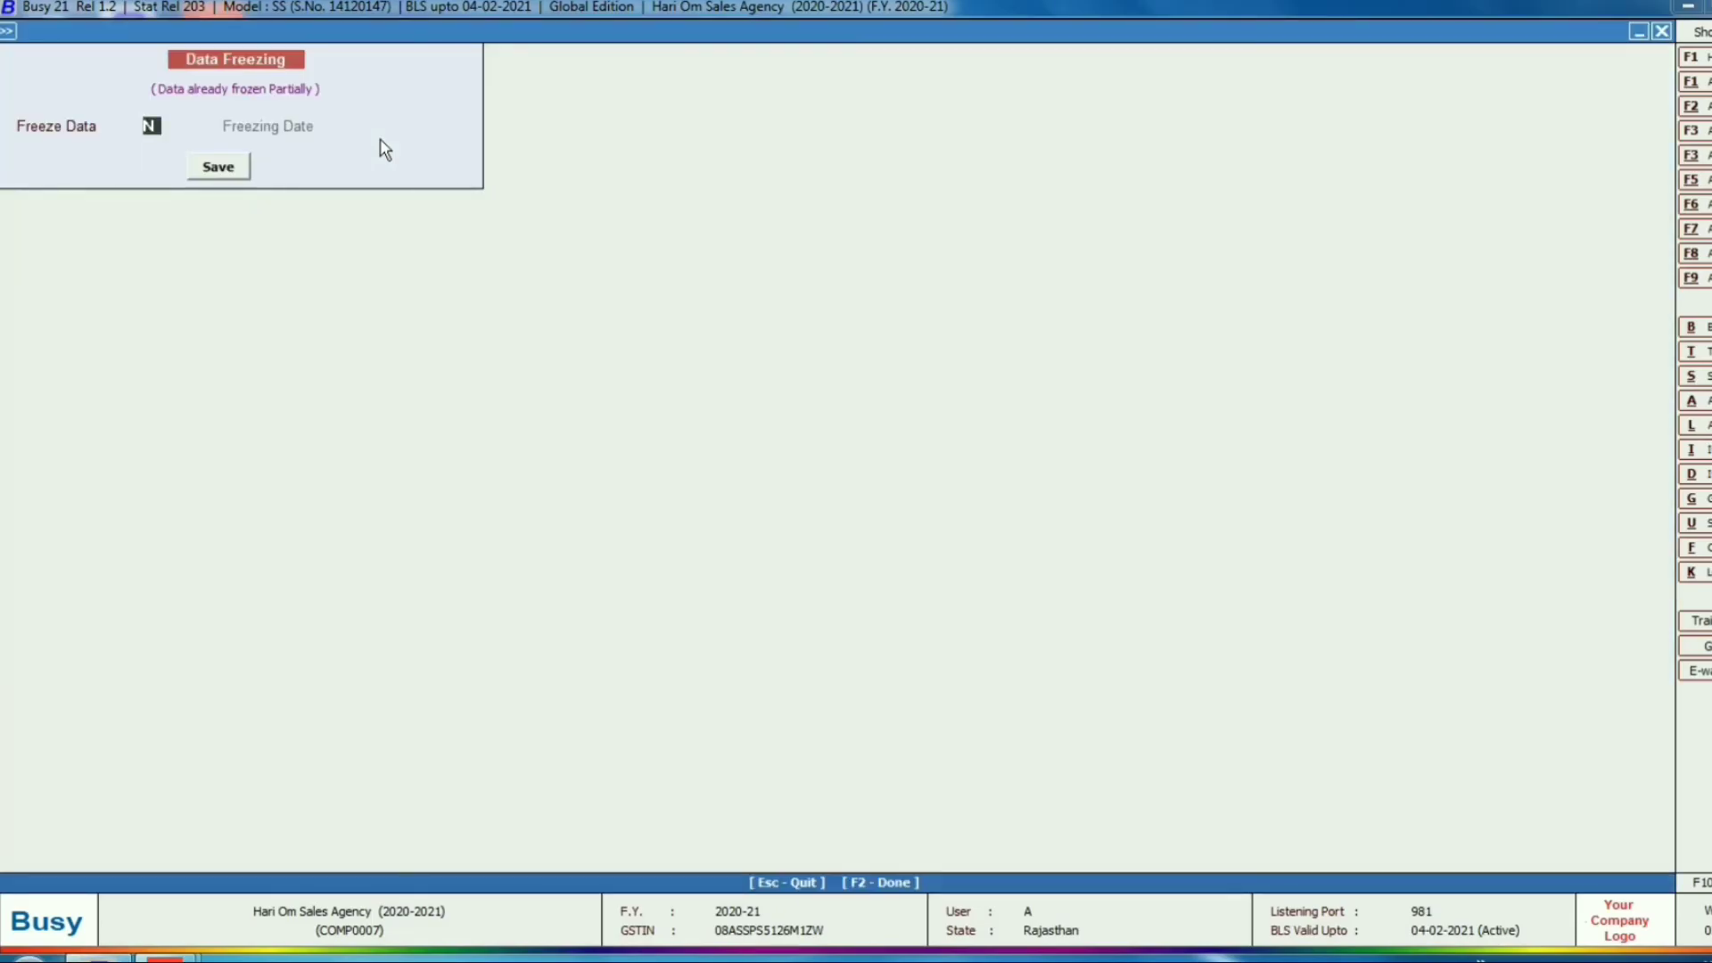
Leave the full freezing settings unchanged and reopen the partial data freezing settings.
key("Escape")
key("Return")
key("Right")
key("Return")
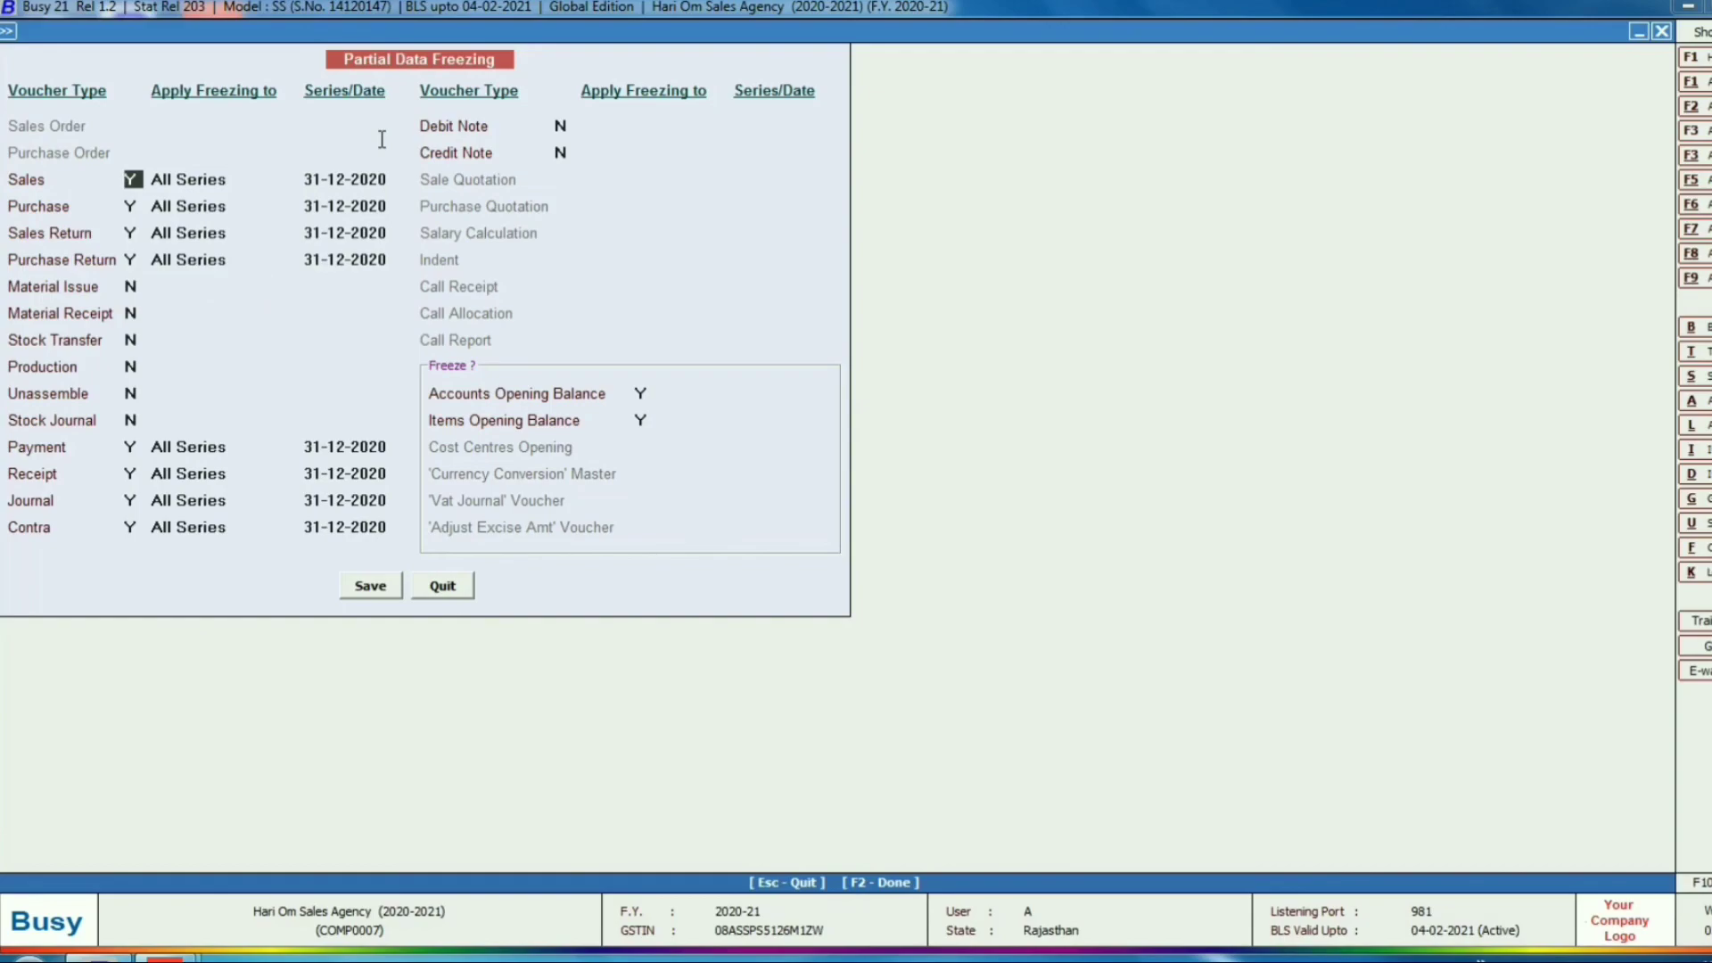
Switch off freezing for Payment vouchers.
key("Down")
key("Down")
key("Down")
key("Down")
key("Down")
key("Down")
key("Down")
key("Down")
key("Down")
key("Down")
type("n")
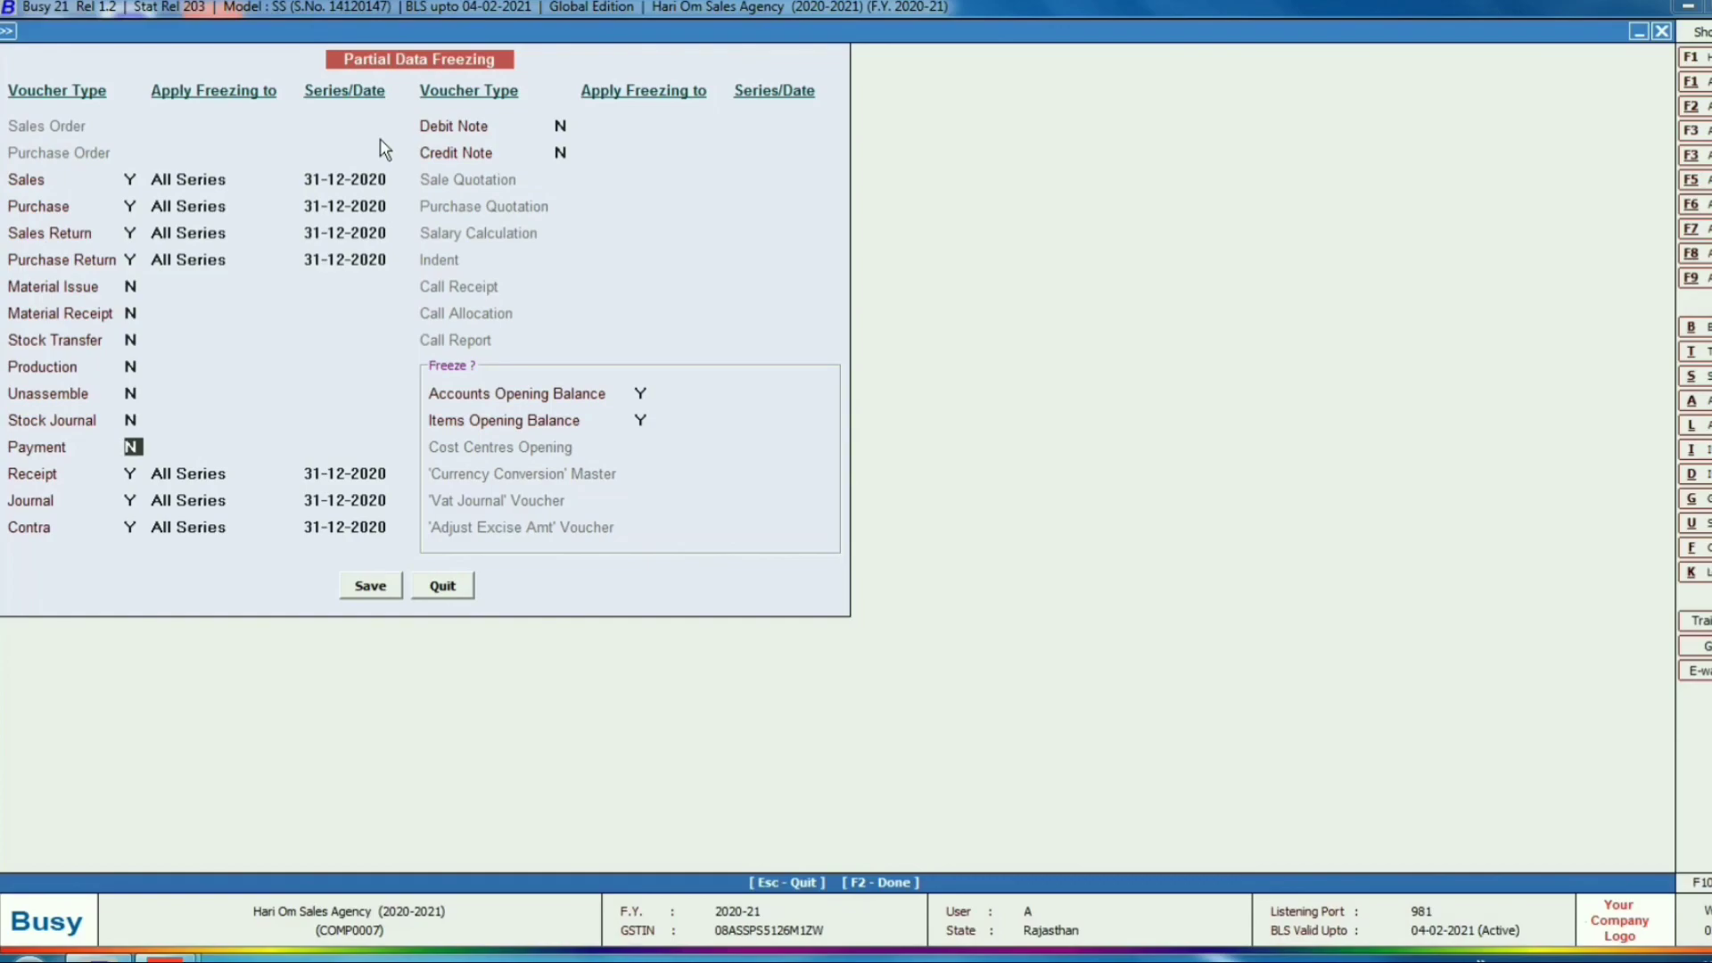
Turn freezing of Payment vouchers back on for All Series up to 31-12-2020 and save the settings.
type("y")
key("Return")
key("Return")
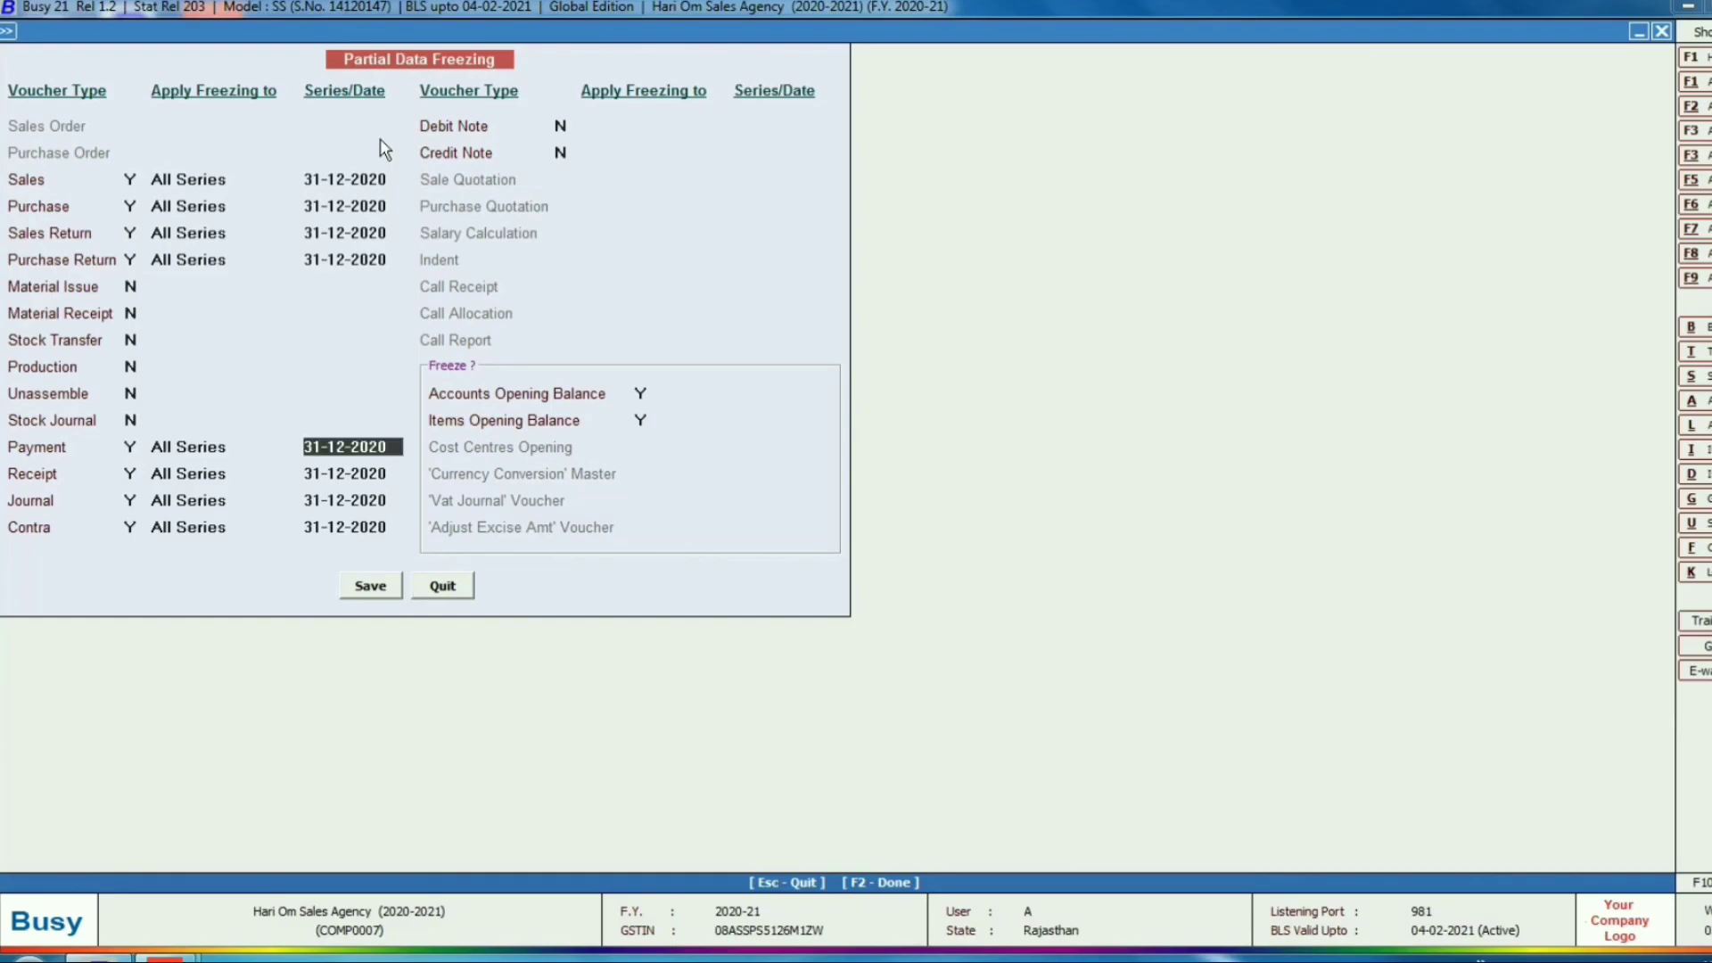
key("F2")
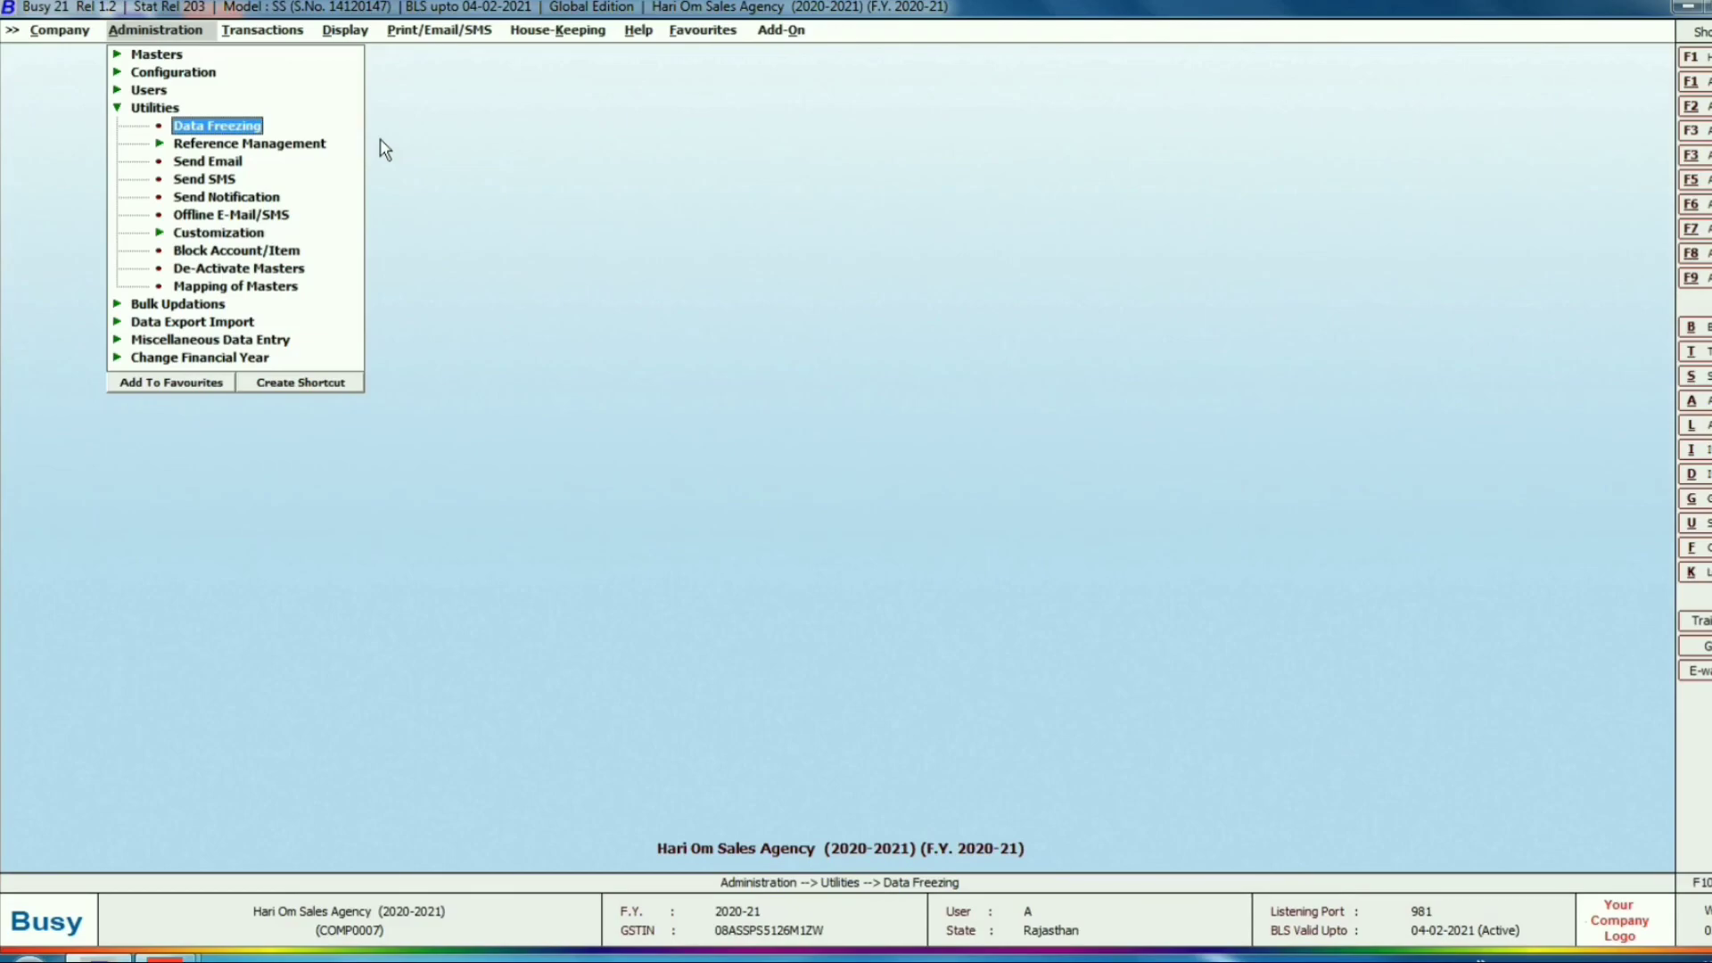